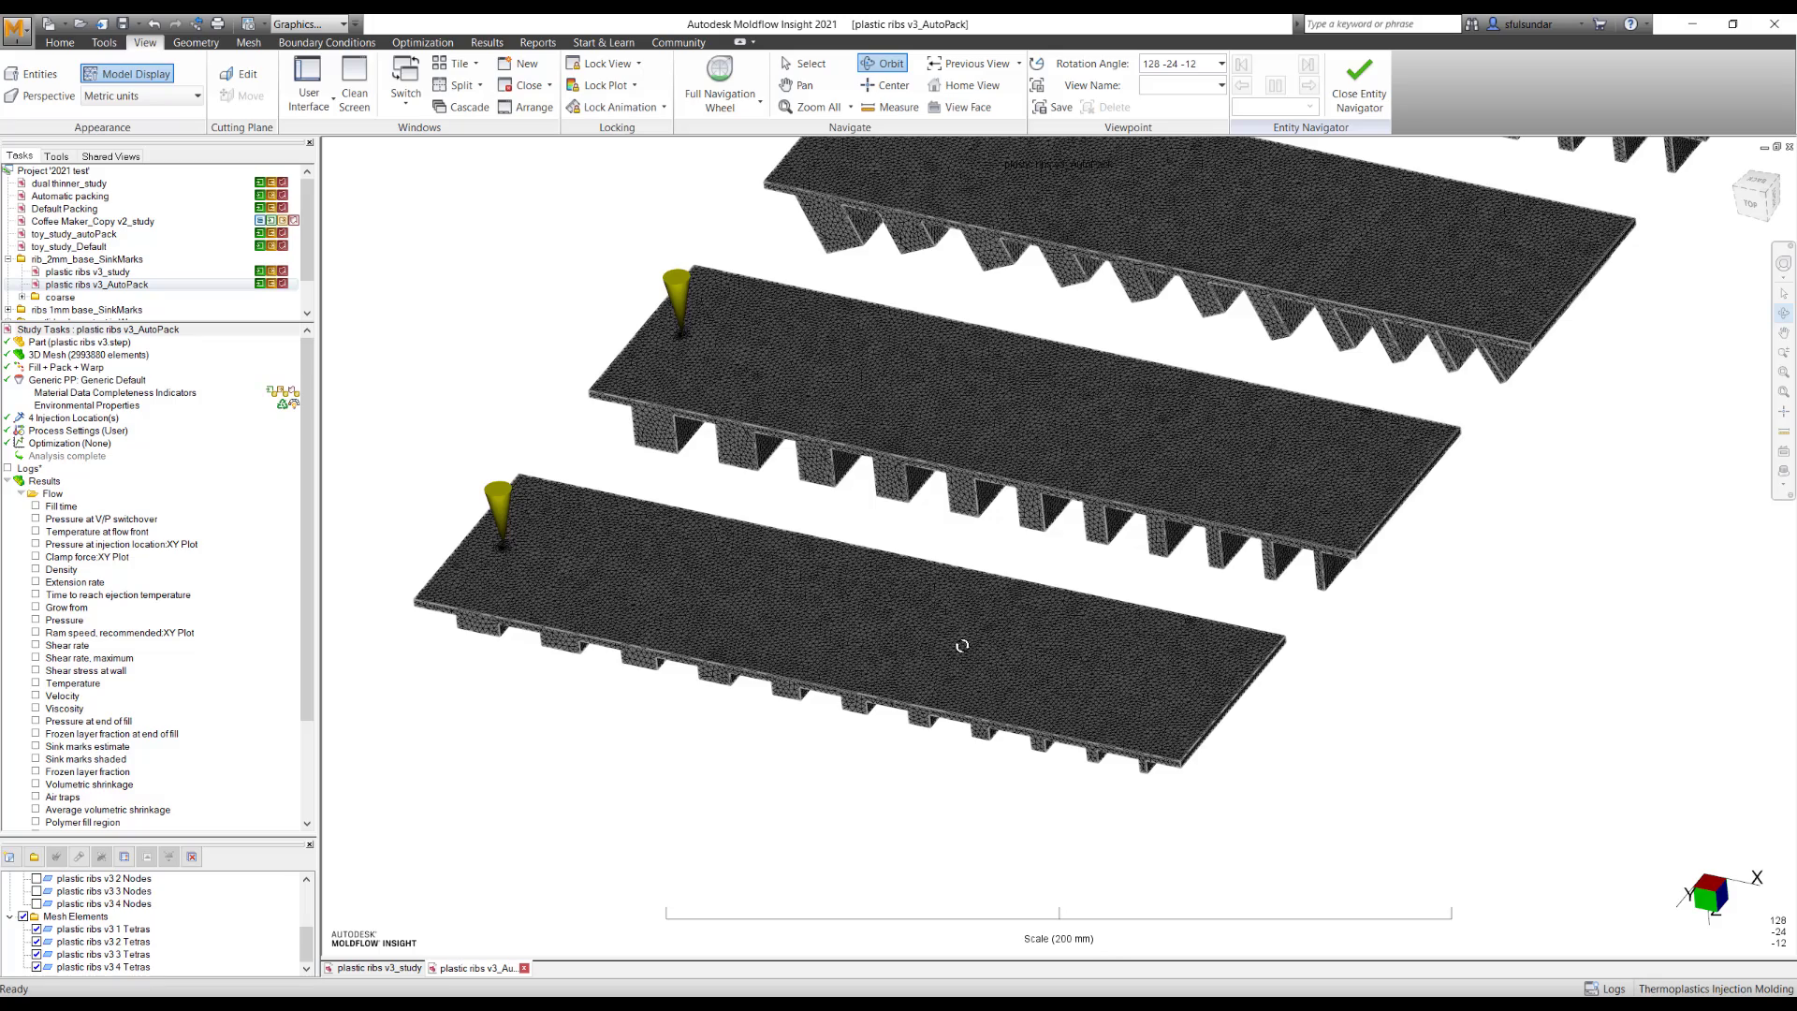
Orbit, pan and zoom the four AutoPack plates until their ribs are seen from underneath.
{"action": "mouse_move", "coordinate": [936, 713]}
{"action": "left_mouse_down"}
{"action": "mouse_move", "coordinate": [935, 674]}
{"action": "mouse_move", "coordinate": [876, 701]}
{"action": "mouse_move", "coordinate": [896, 717]}
{"action": "left_mouse_up"}
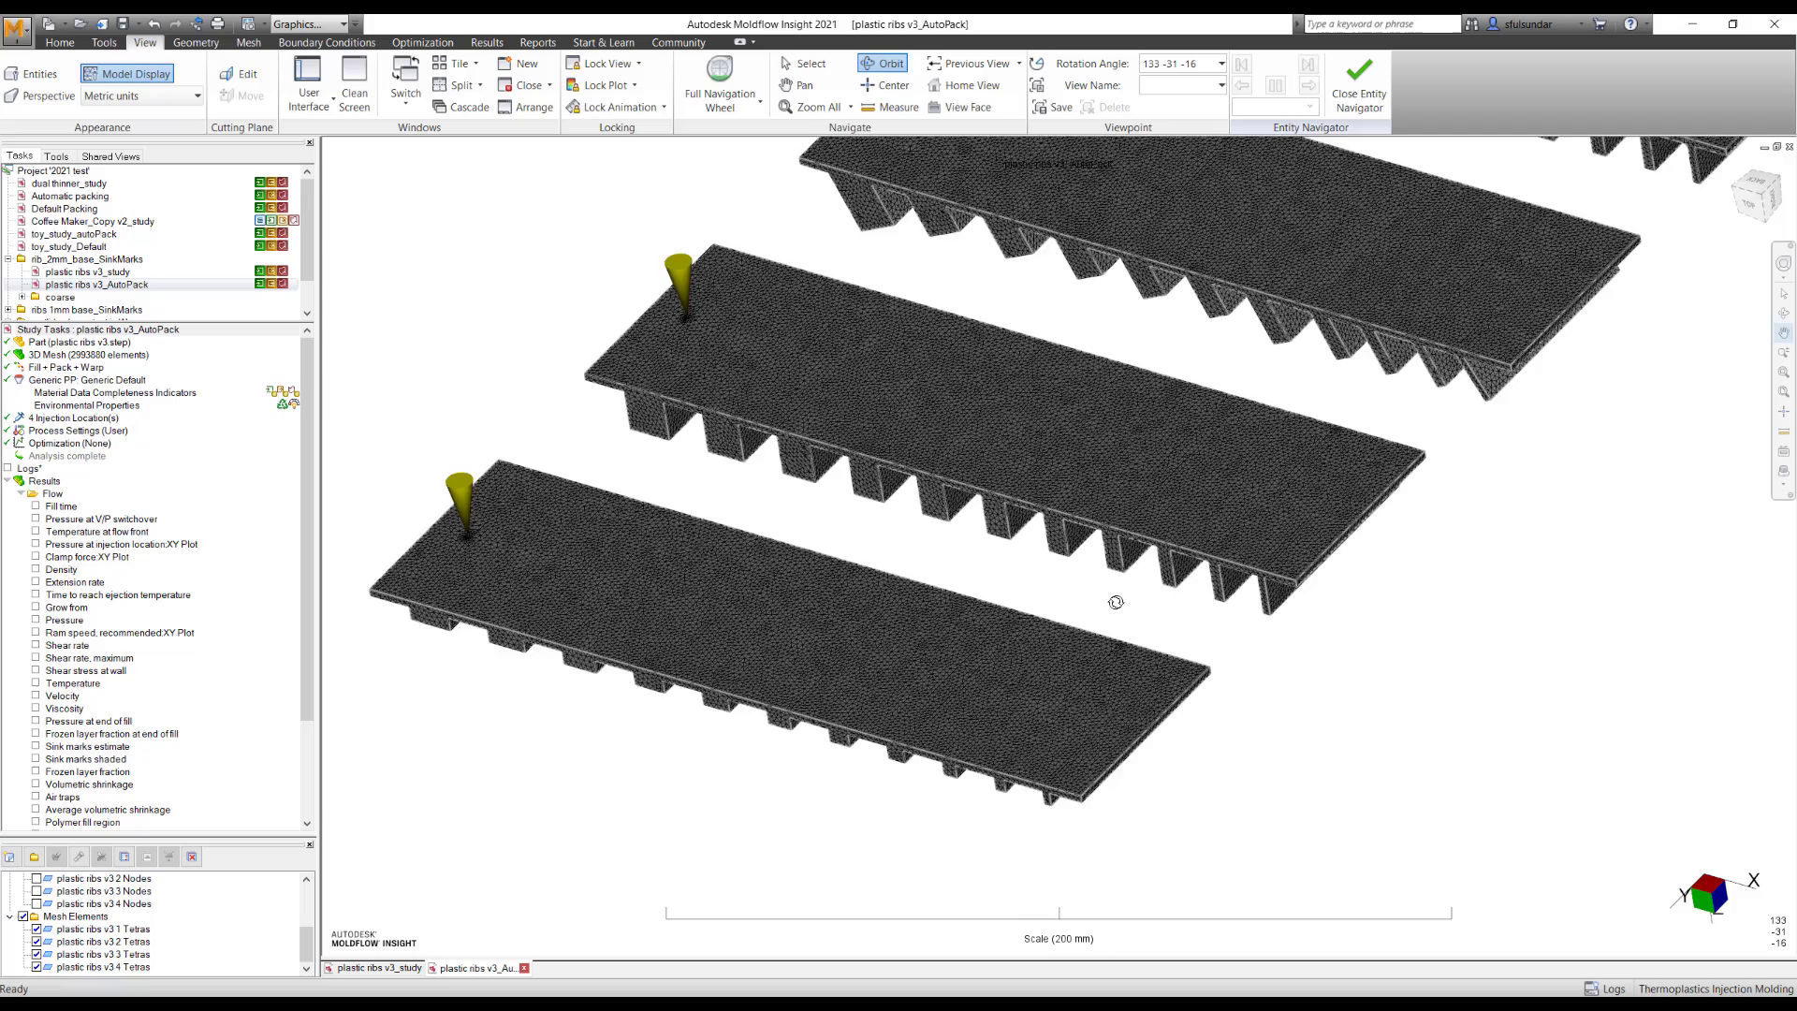
{"action": "middle_click_drag", "start_coordinate": [1114, 602], "coordinate": [1083, 709]}
{"action": "scroll", "coordinate": [1084, 709], "scroll_direction": "down", "scroll_amount": 2}
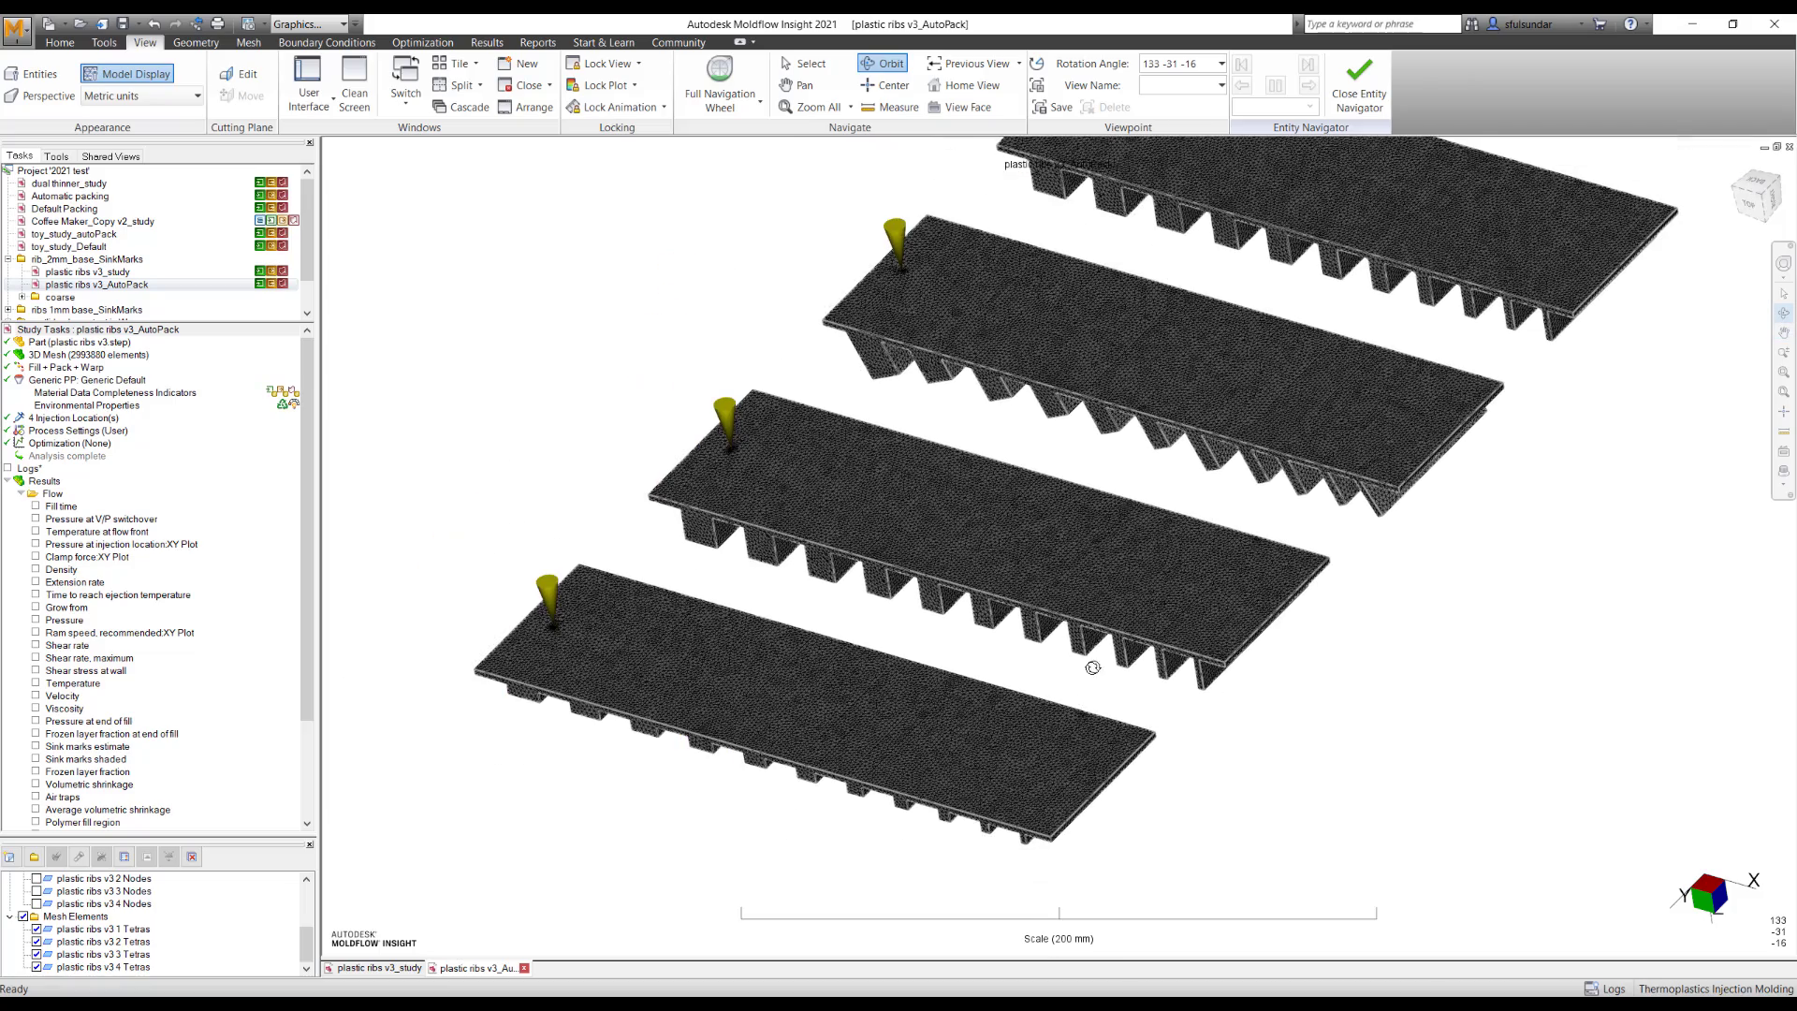
{"action": "mouse_move", "coordinate": [1089, 670]}
{"action": "left_mouse_down"}
{"action": "mouse_move", "coordinate": [1071, 634]}
{"action": "mouse_move", "coordinate": [1023, 670]}
{"action": "mouse_move", "coordinate": [1061, 665]}
{"action": "mouse_move", "coordinate": [1030, 660]}
{"action": "left_mouse_up"}
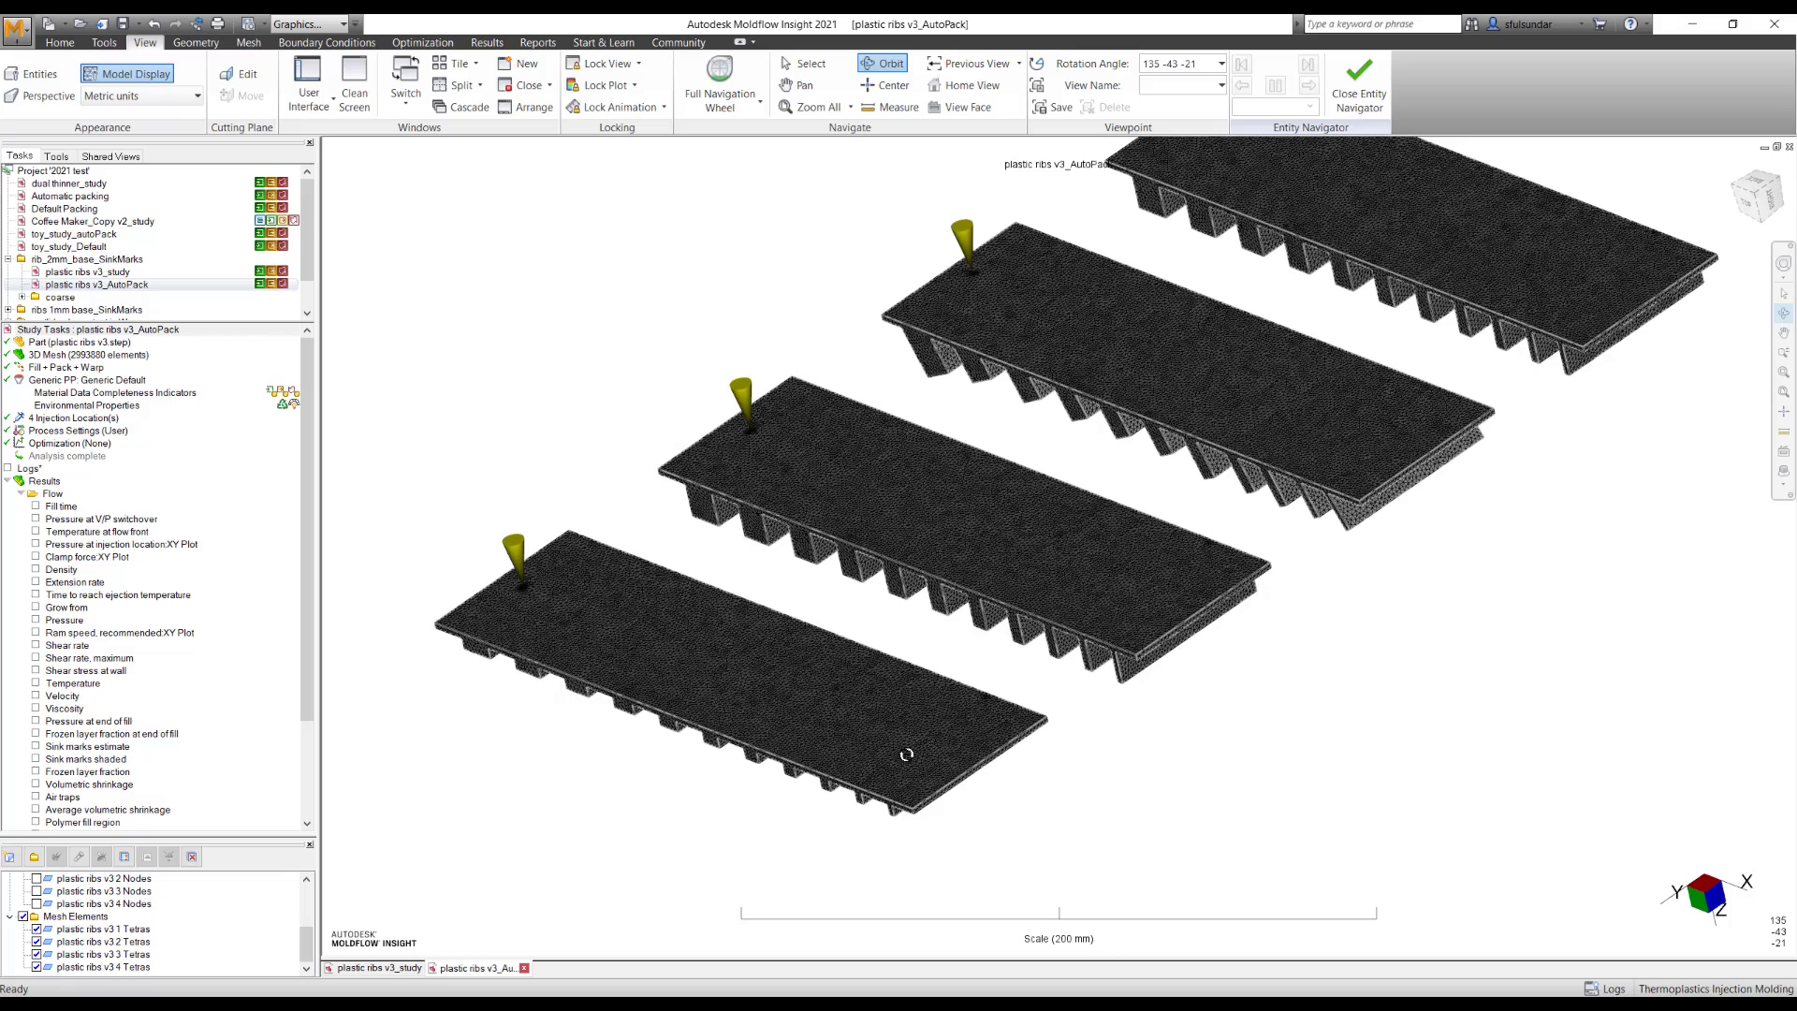
{"action": "mouse_move", "coordinate": [905, 755]}
{"action": "left_mouse_down"}
{"action": "mouse_move", "coordinate": [932, 716]}
{"action": "mouse_move", "coordinate": [1020, 767]}
{"action": "mouse_move", "coordinate": [1050, 759]}
{"action": "mouse_move", "coordinate": [1120, 597]}
{"action": "mouse_move", "coordinate": [1204, 532]}
{"action": "mouse_move", "coordinate": [1520, 617]}
{"action": "mouse_move", "coordinate": [1540, 686]}
{"action": "mouse_move", "coordinate": [1516, 642]}
{"action": "mouse_move", "coordinate": [1400, 557]}
{"action": "mouse_move", "coordinate": [1207, 499]}
{"action": "left_mouse_up"}
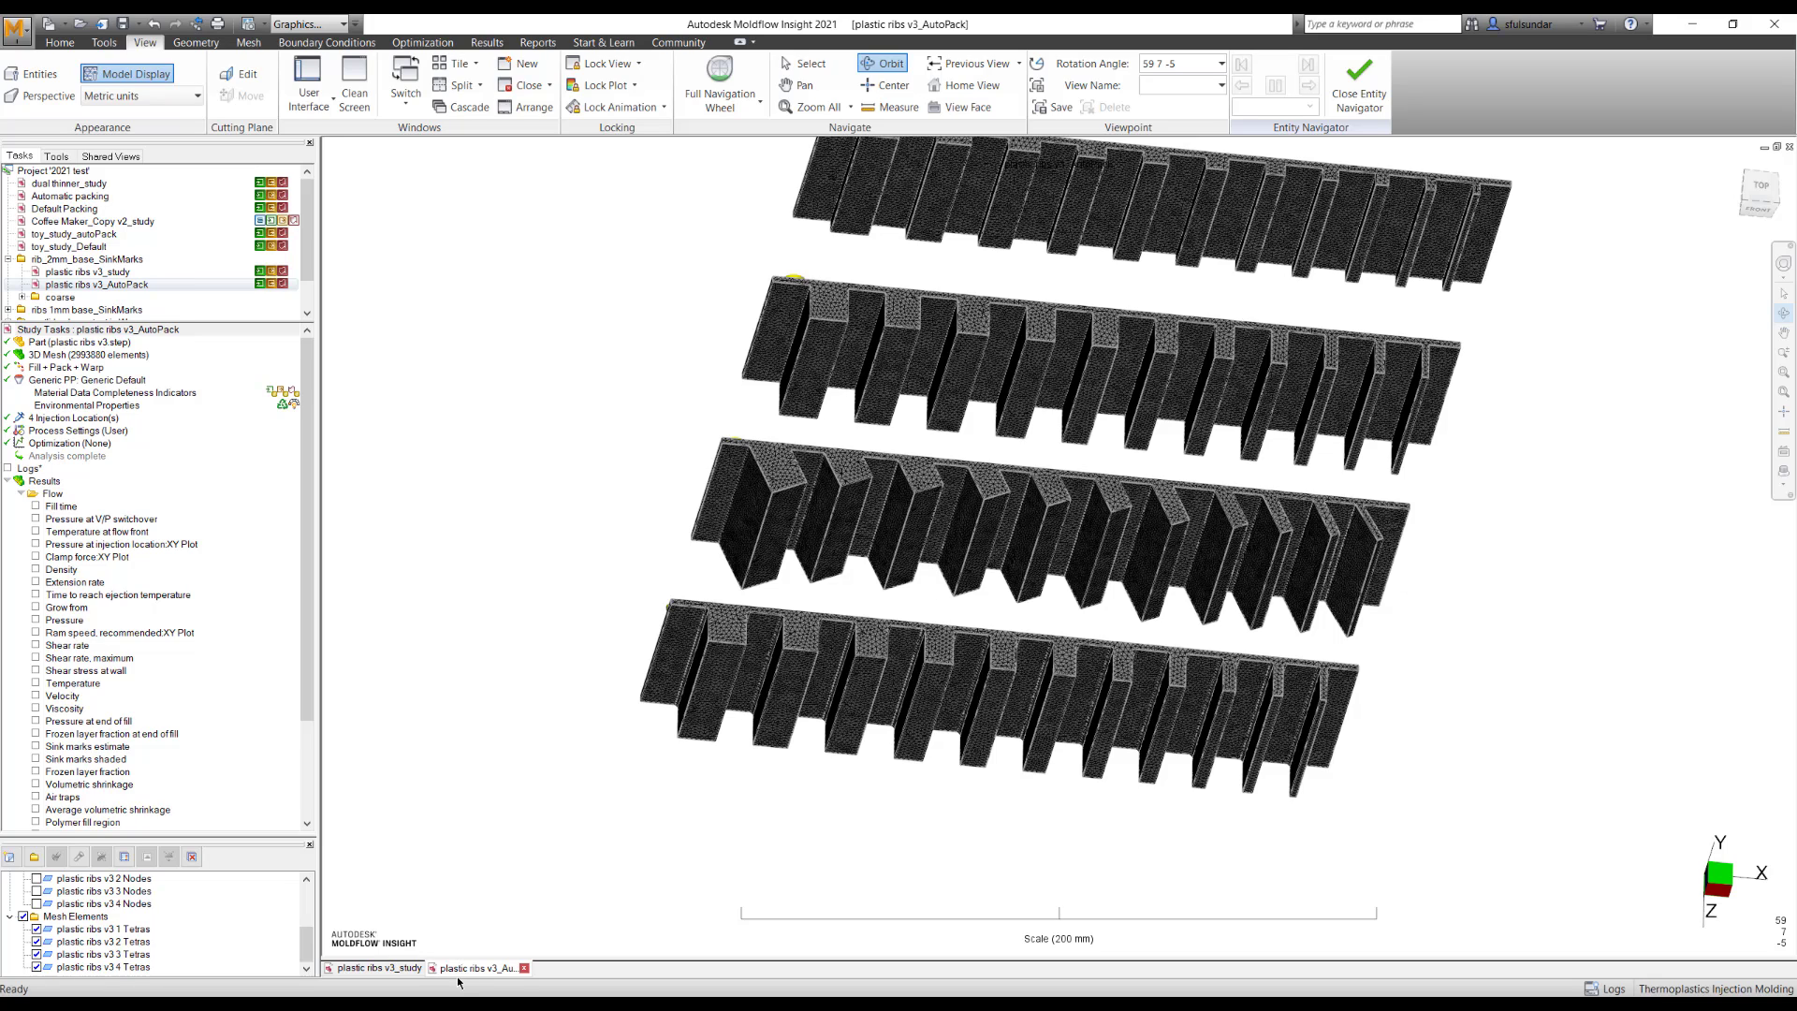
Run the Dimensional mesh diagnostic on plastic ribs v3_study, reading 14.00 mm on the third plate.
{"action": "left_click", "coordinate": [379, 967]}
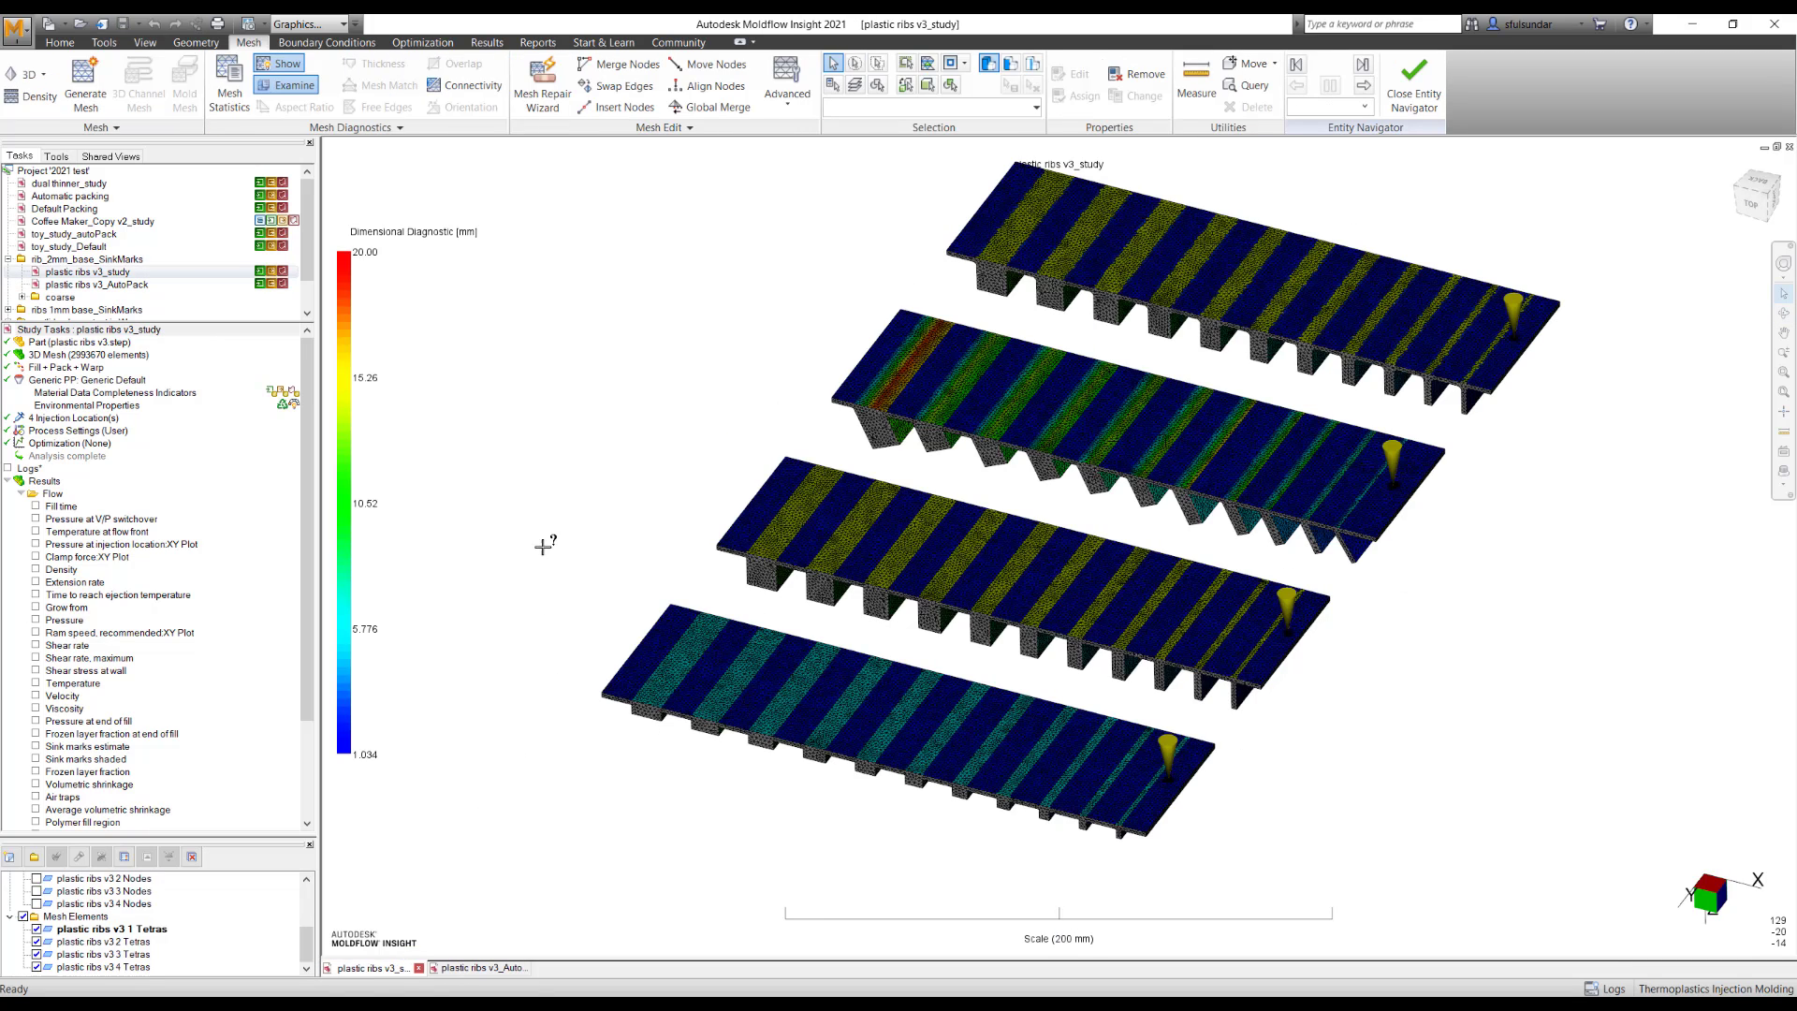
{"action": "left_click", "coordinate": [359, 129]}
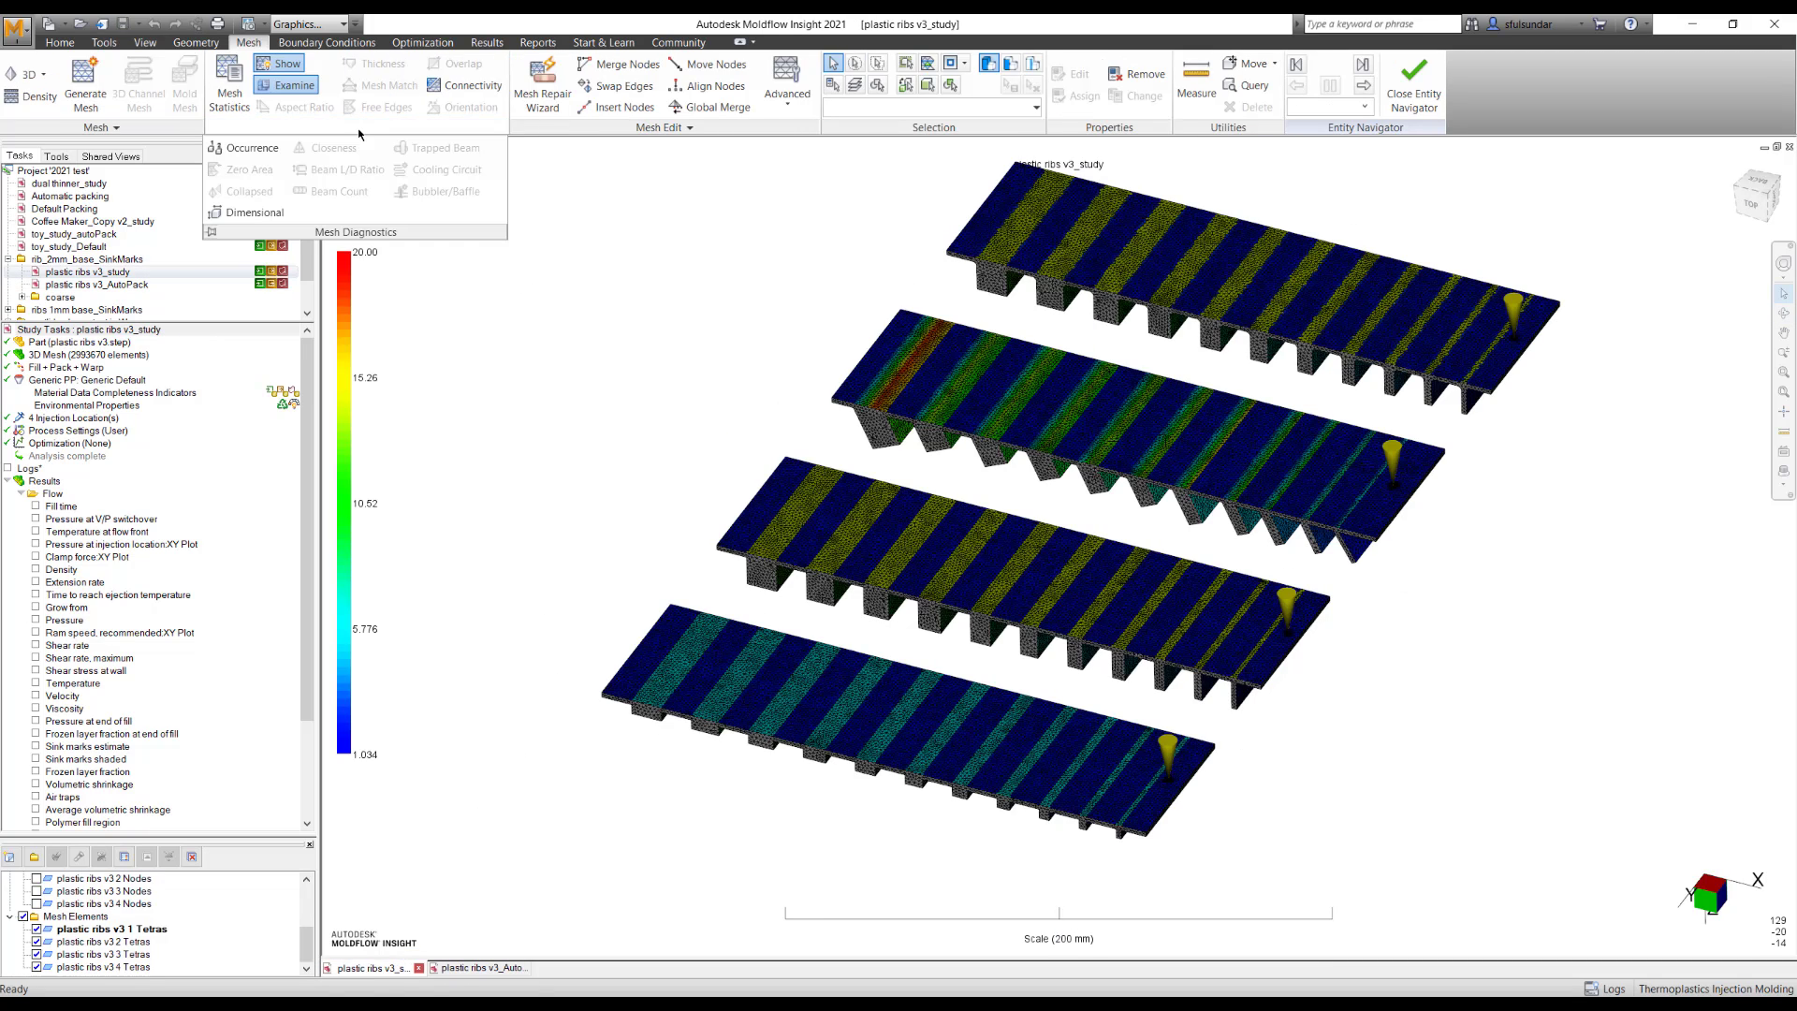
{"action": "left_click", "coordinate": [266, 217]}
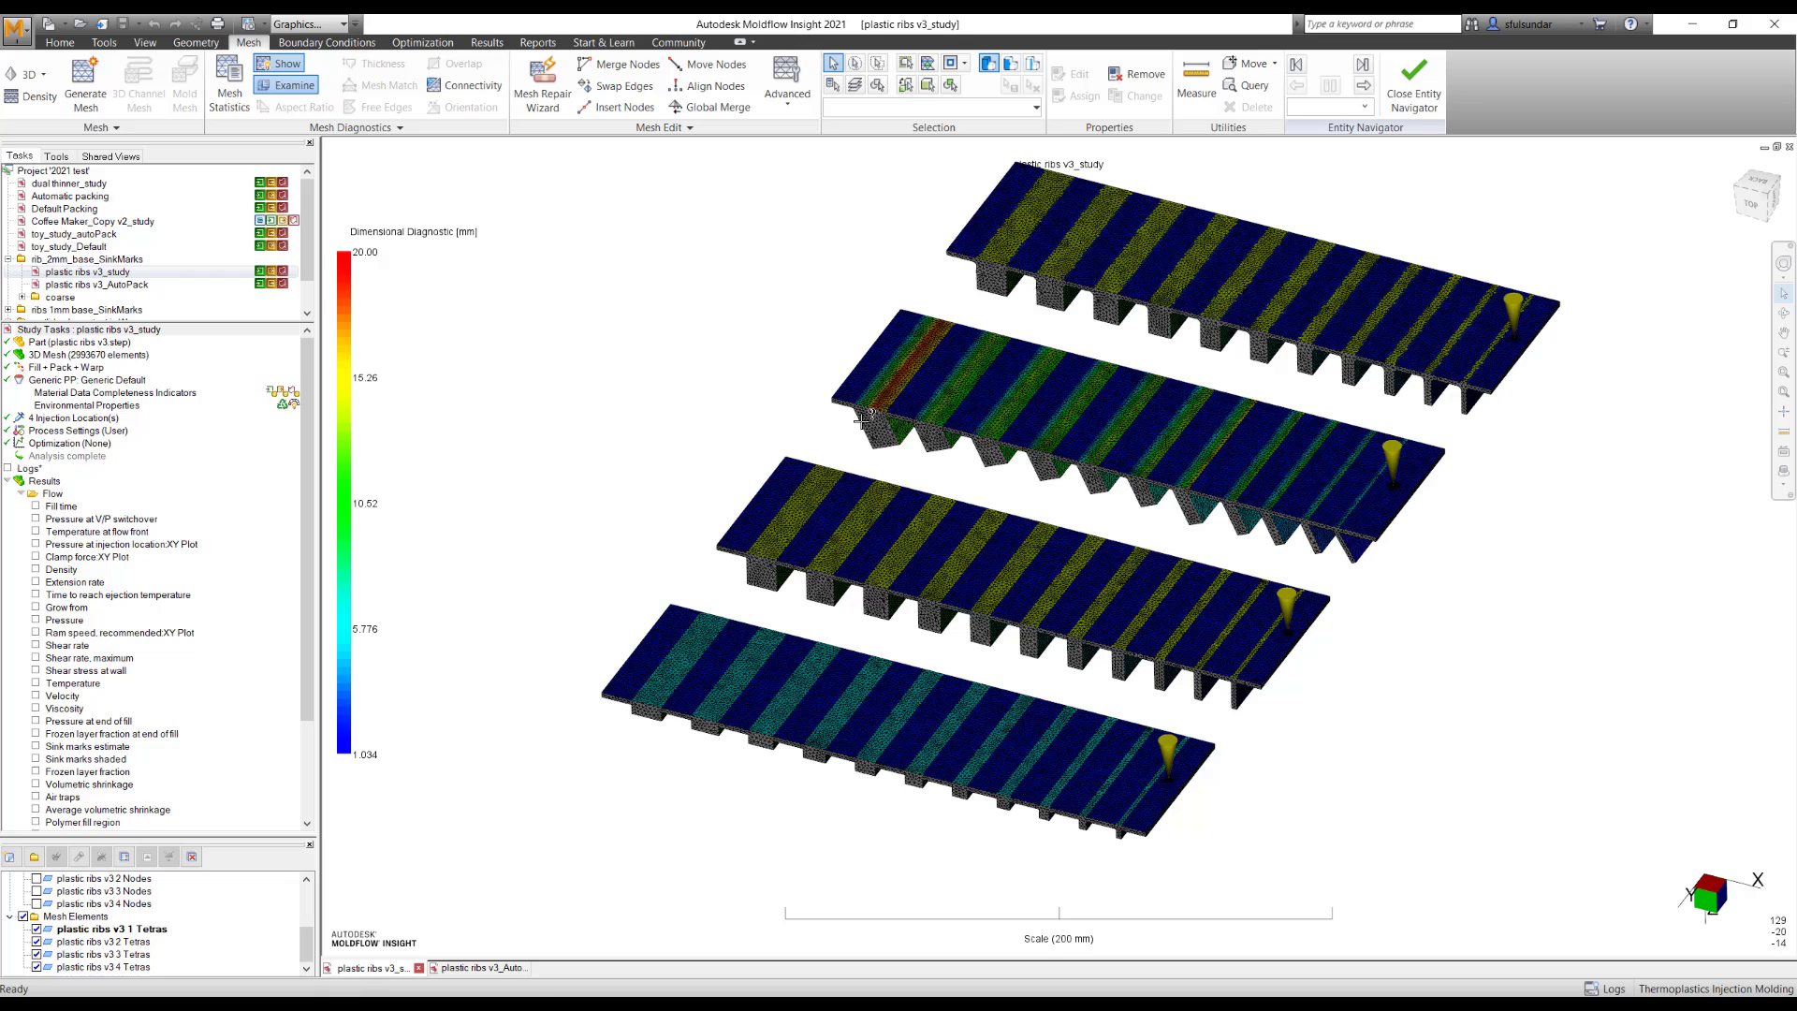
{"action": "left_click", "coordinate": [805, 515]}
Zoom and pan the Dimensional Diagnostic plot so all four plates are visible.
{"action": "scroll", "coordinate": [763, 578], "scroll_direction": "up", "scroll_amount": 2}
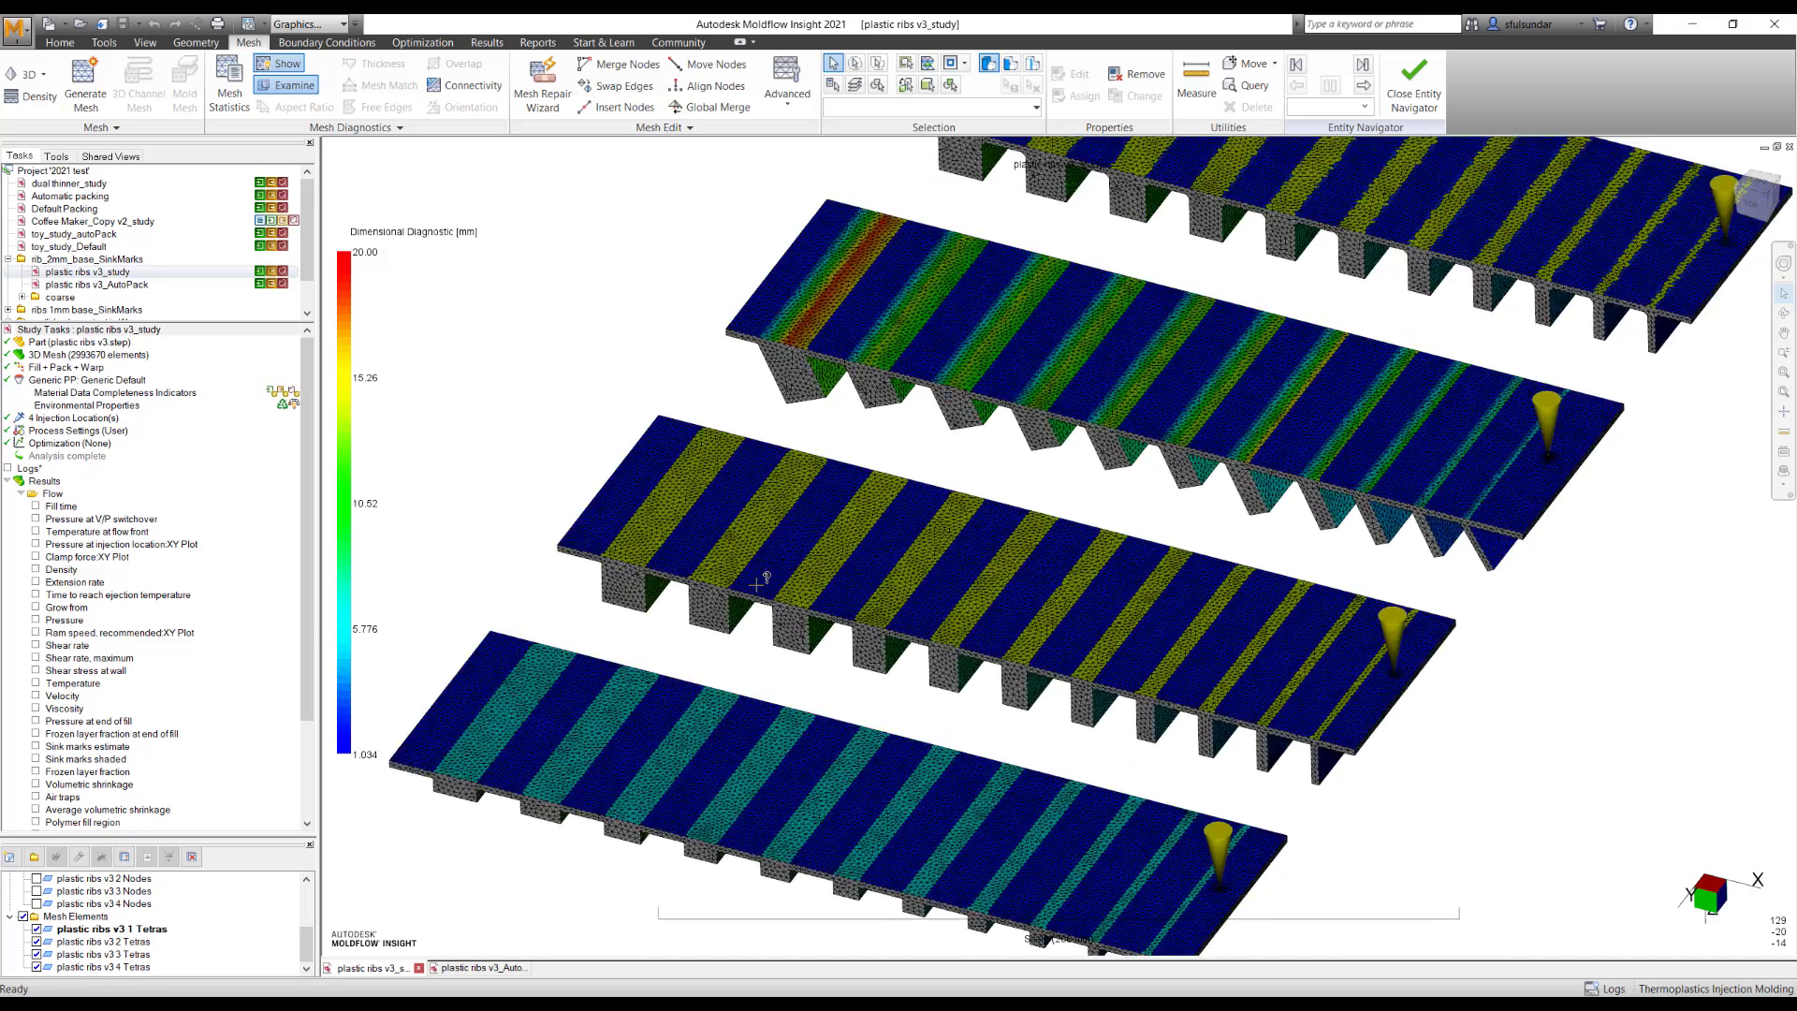
{"action": "scroll", "coordinate": [757, 584], "scroll_direction": "up", "scroll_amount": 4}
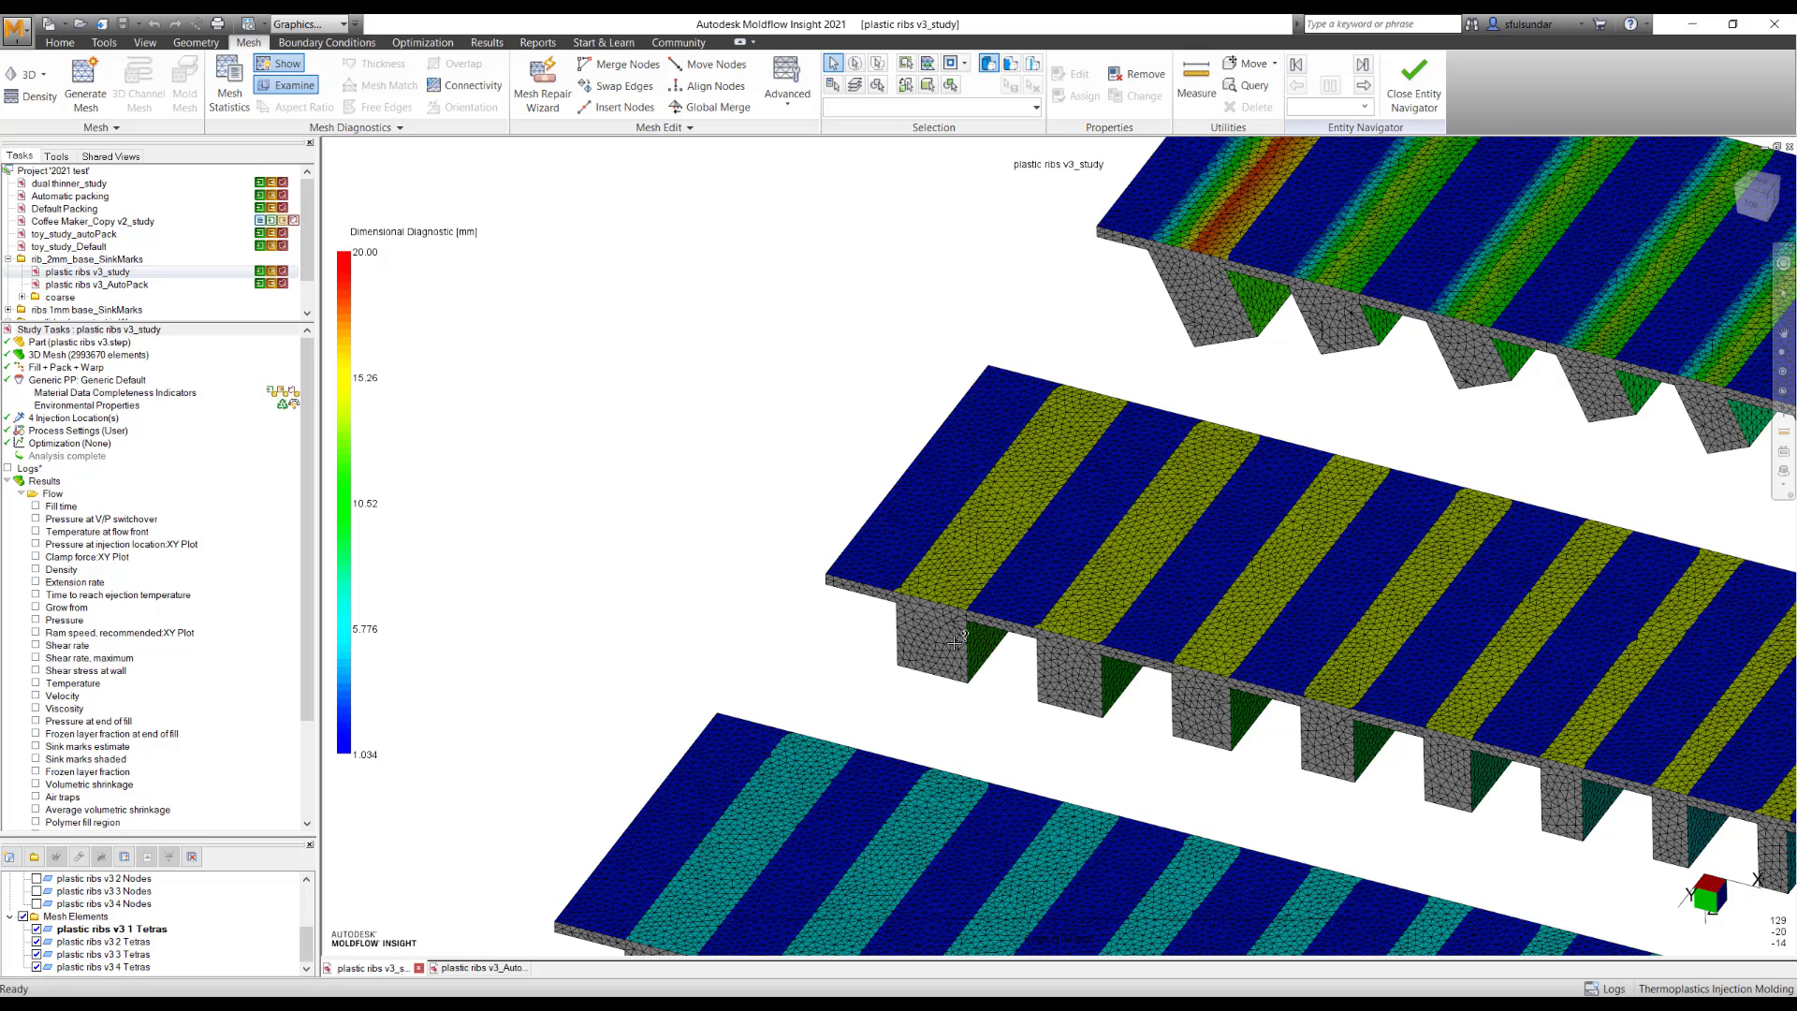
{"action": "scroll", "coordinate": [953, 642], "scroll_direction": "down", "scroll_amount": 2}
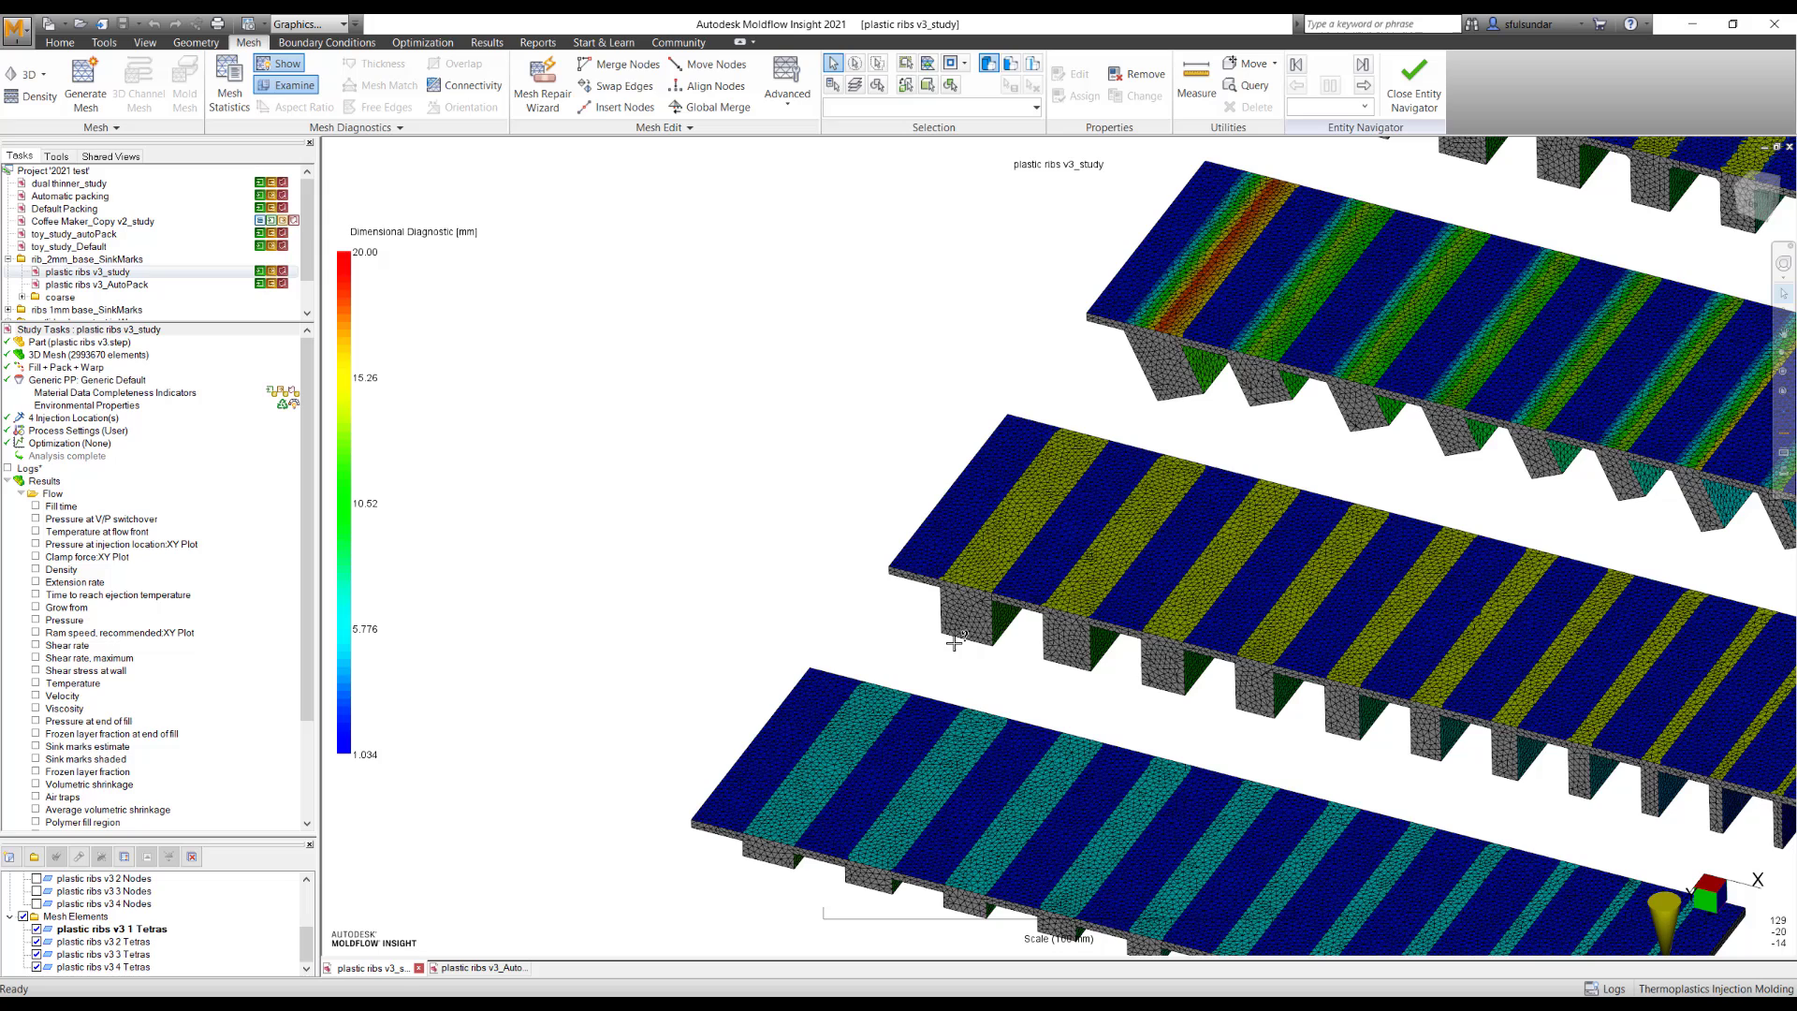
{"action": "scroll", "coordinate": [953, 642], "scroll_direction": "down", "scroll_amount": 2}
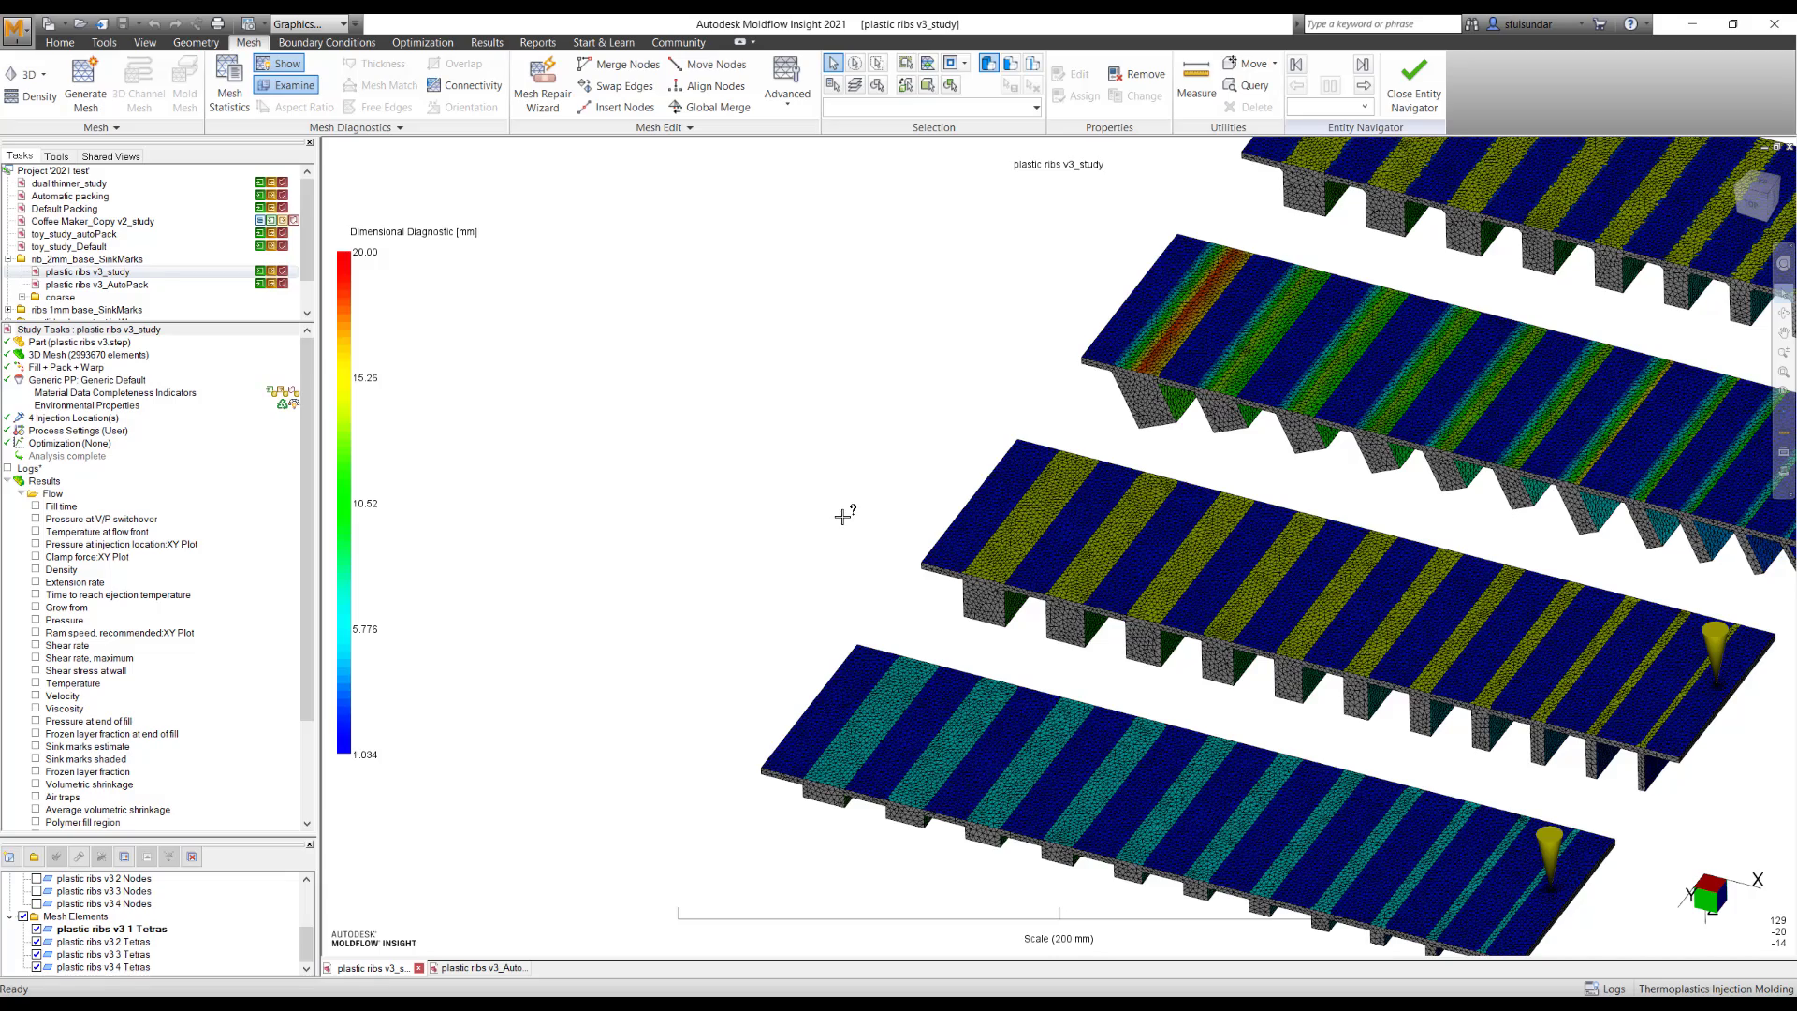
{"action": "middle_click_drag", "start_coordinate": [842, 516], "coordinate": [574, 486]}
{"action": "scroll", "coordinate": [573, 484], "scroll_direction": "down", "scroll_amount": 1}
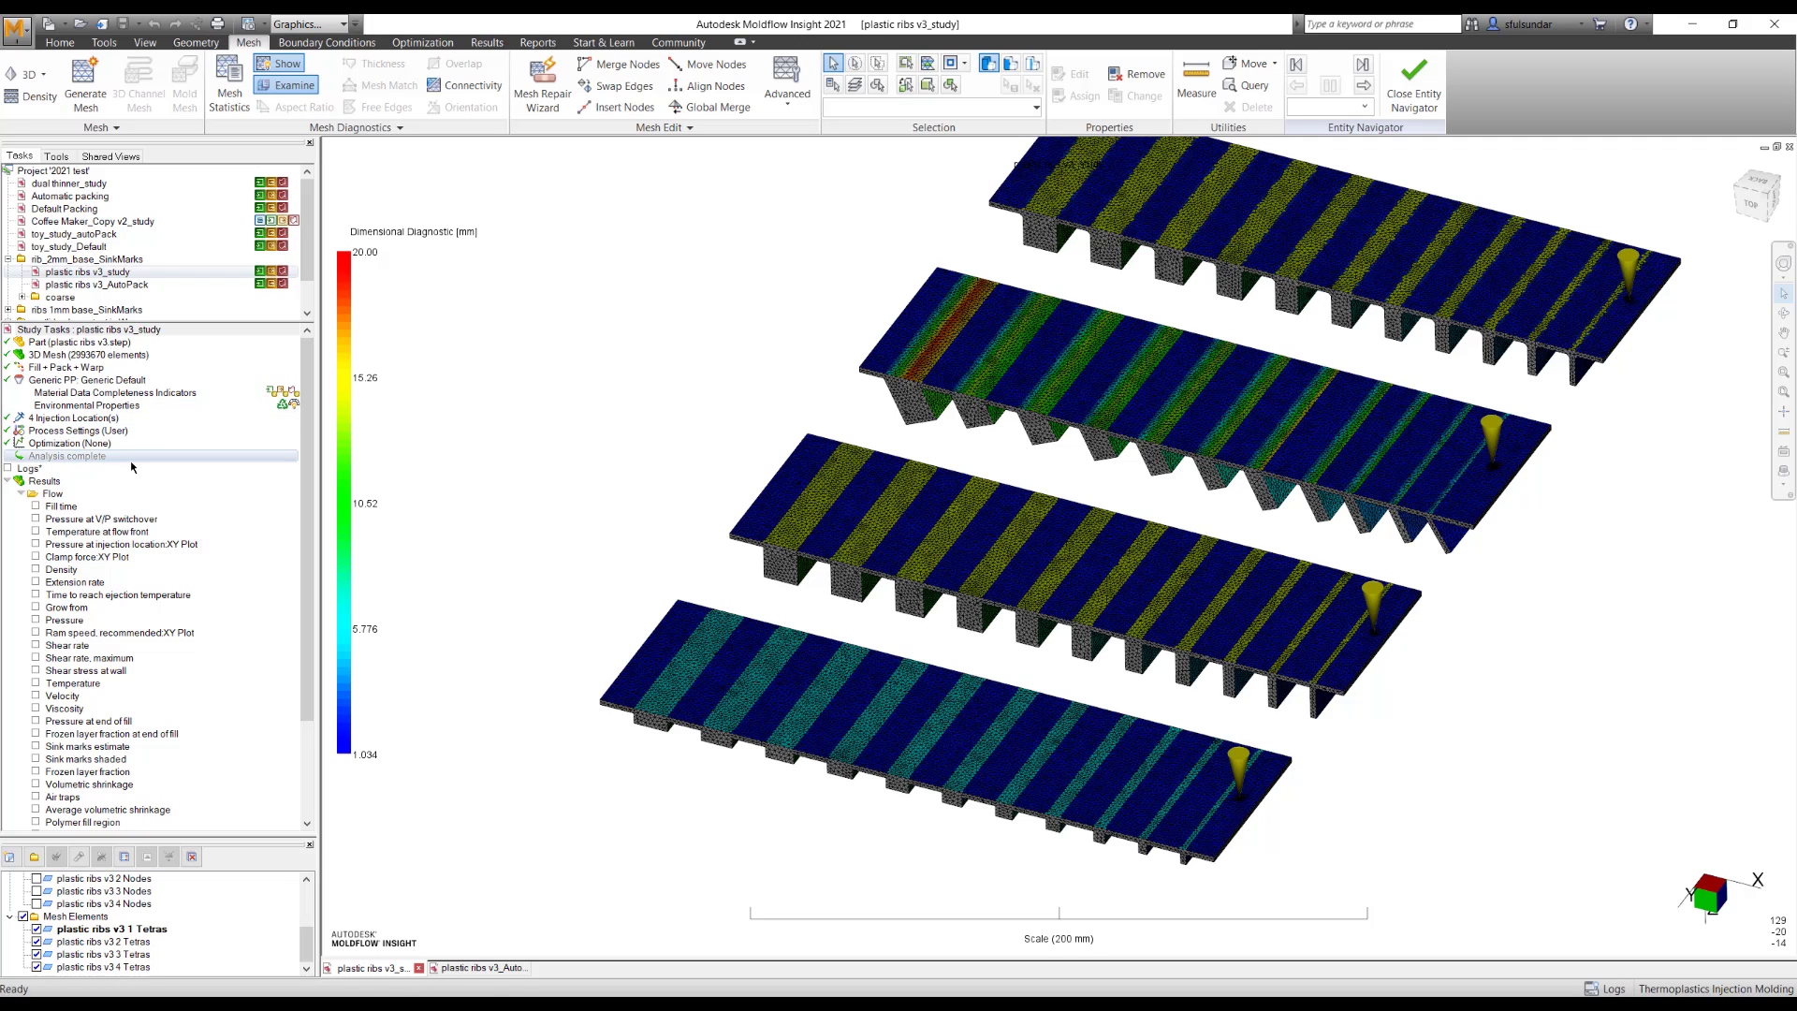
Review both studies' Fill+Pack settings (220 C melt, 20 s cooling) unchanged, then view AutoPack from above.
{"action": "double_click", "coordinate": [103, 432]}
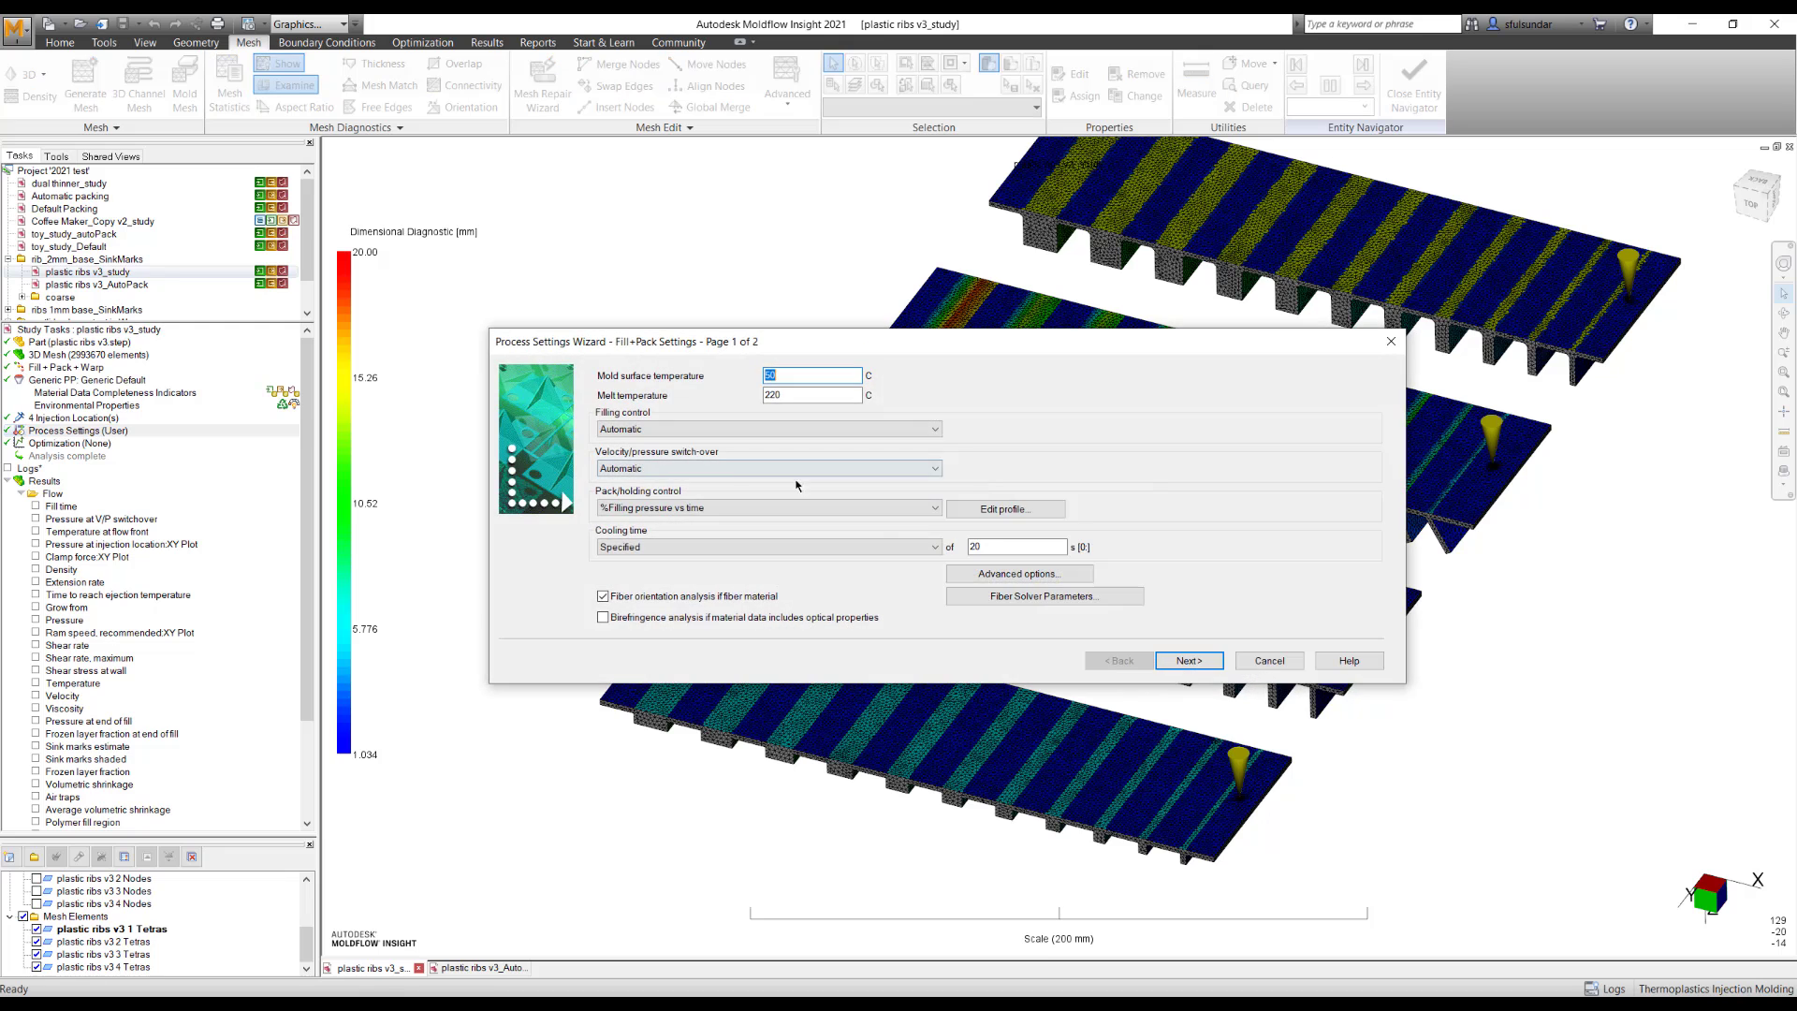
{"action": "left_click", "coordinate": [1267, 663]}
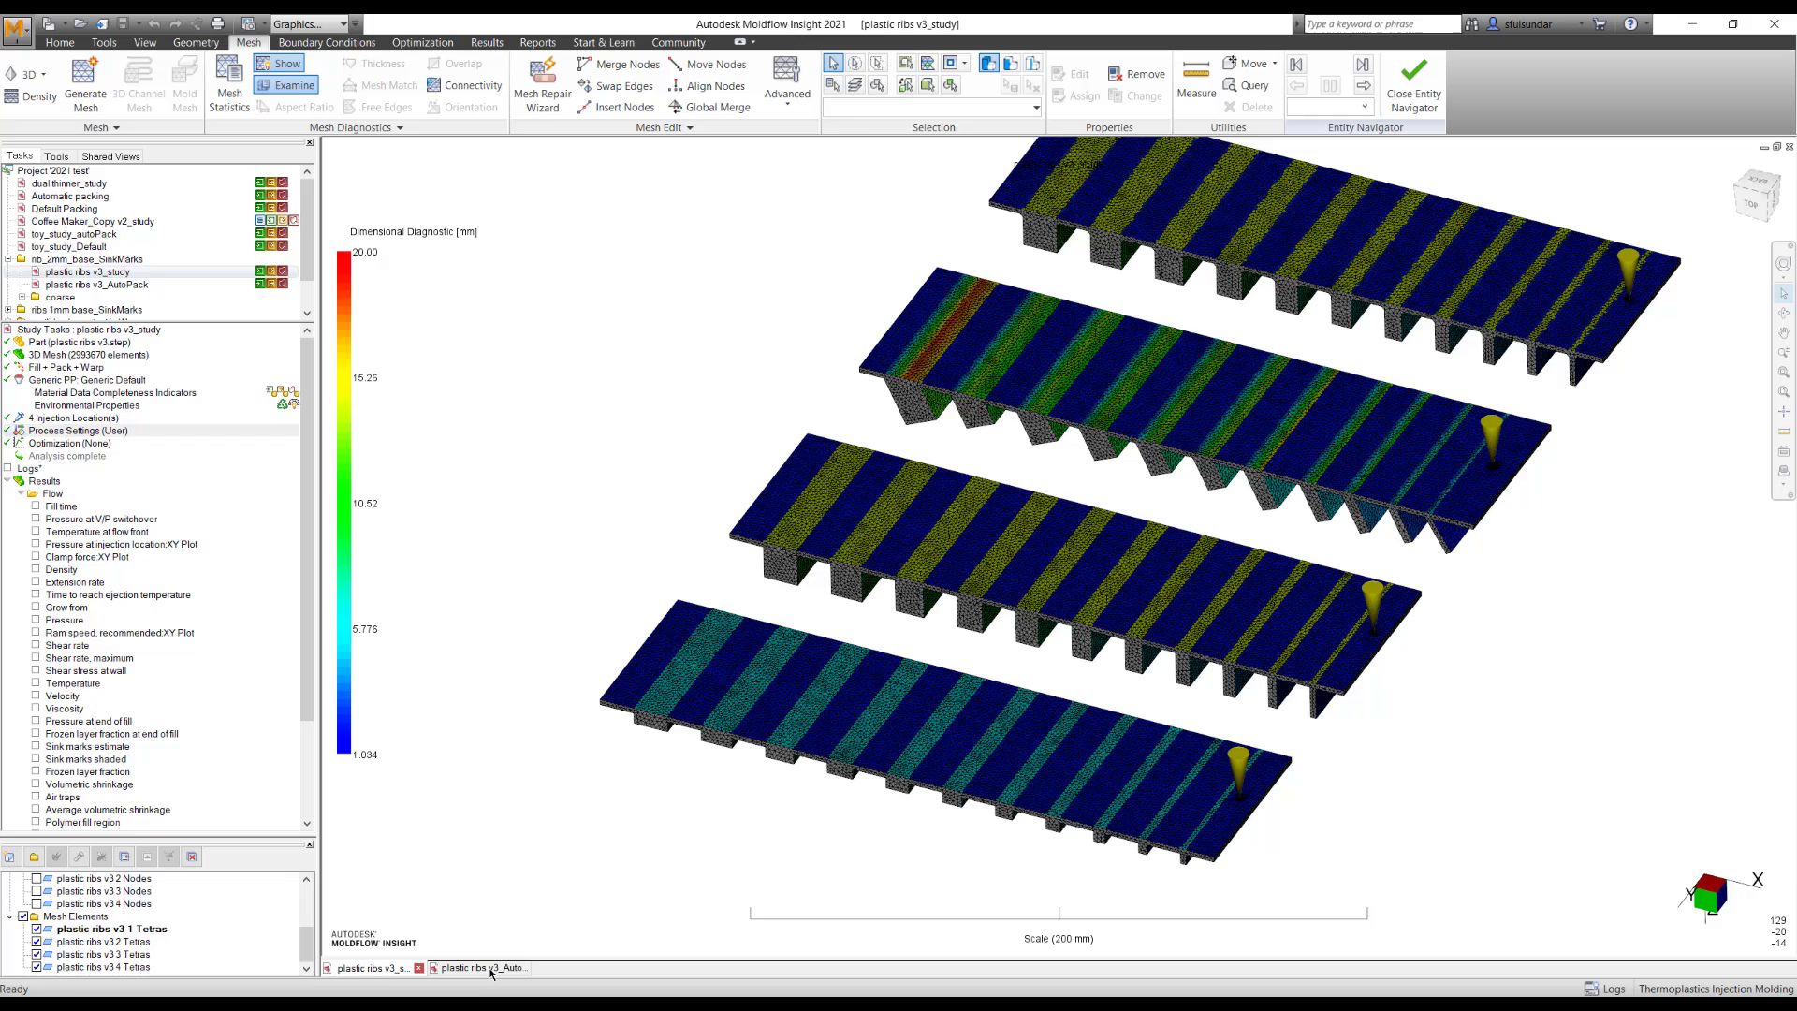
{"action": "left_click", "coordinate": [490, 969]}
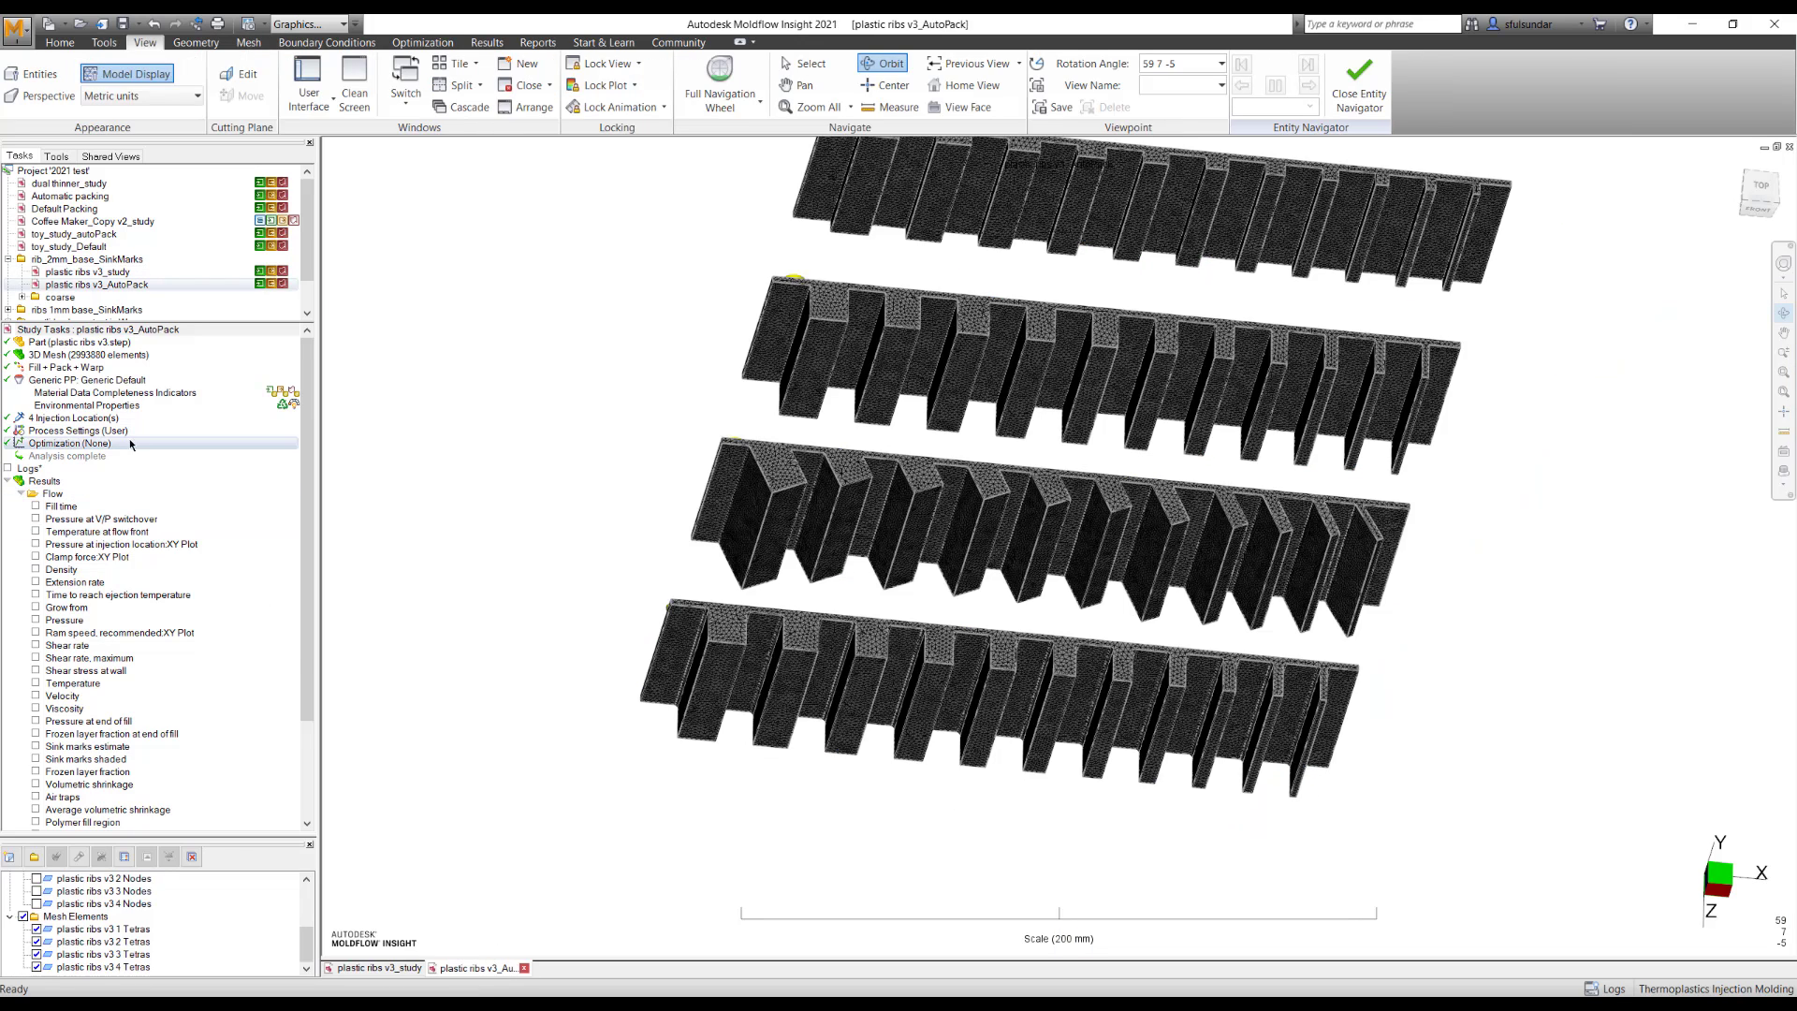
{"action": "double_click", "coordinate": [93, 431]}
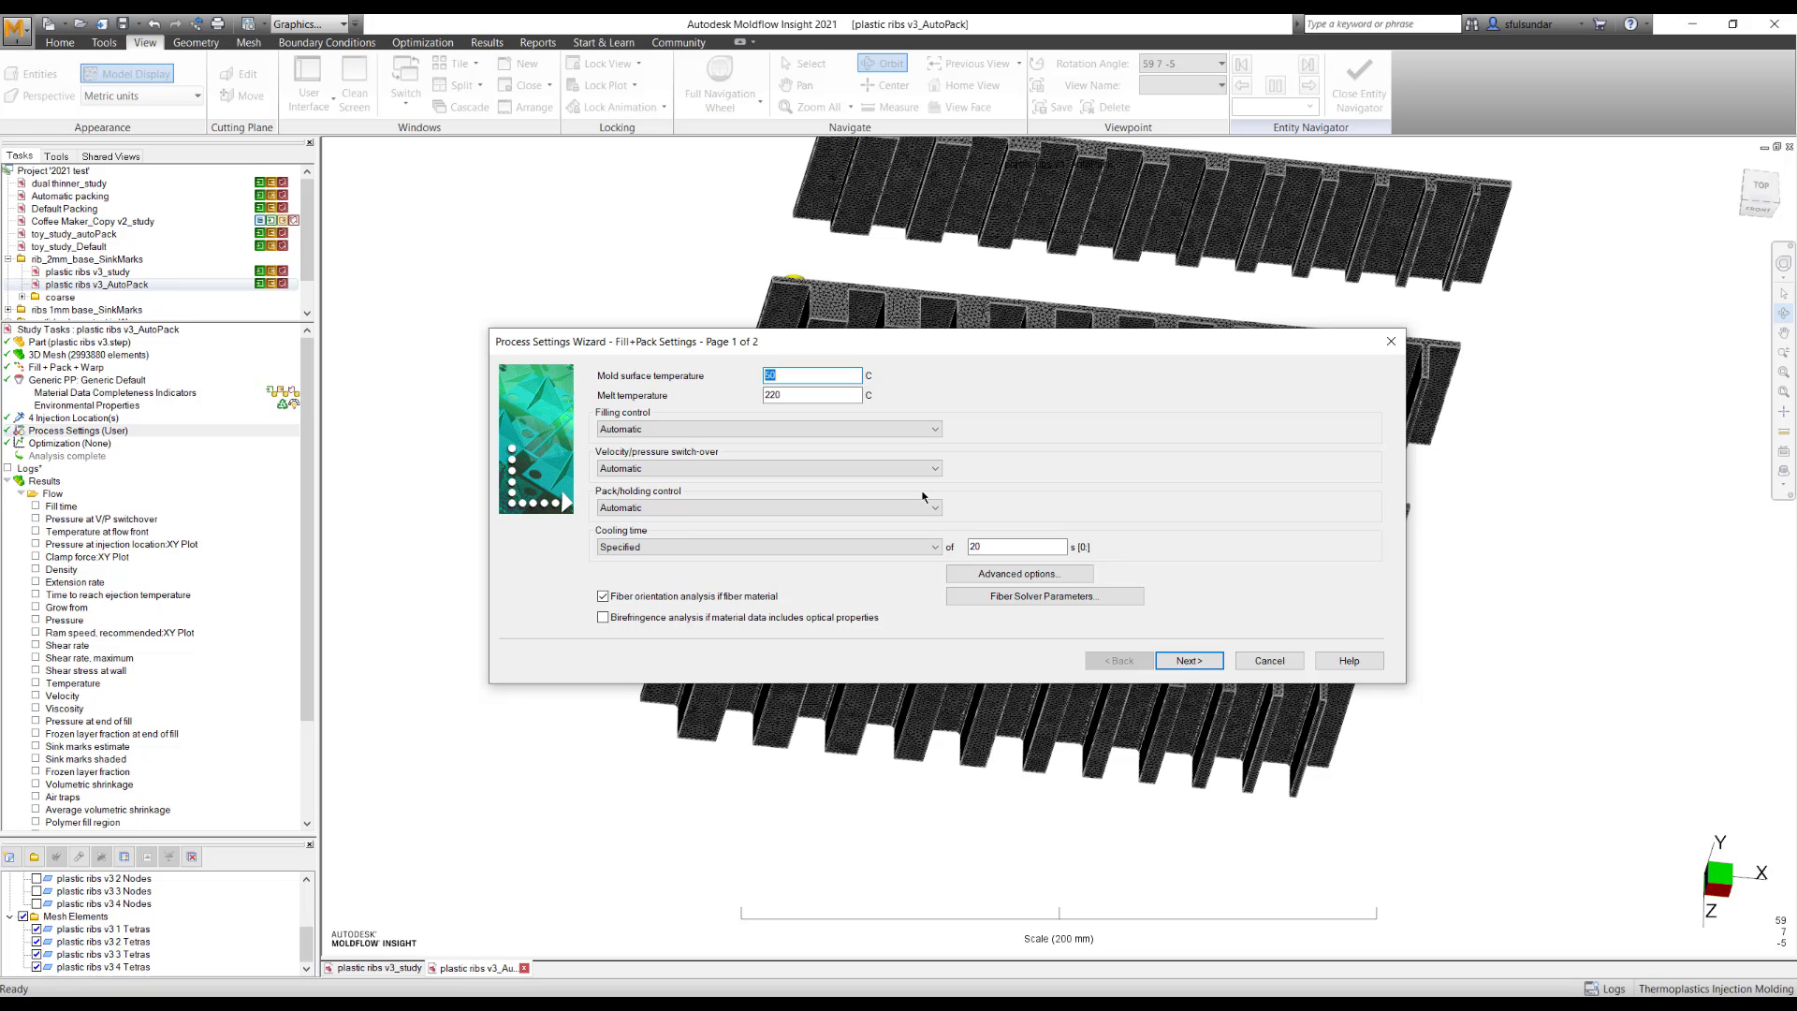
{"action": "left_click", "coordinate": [1275, 660]}
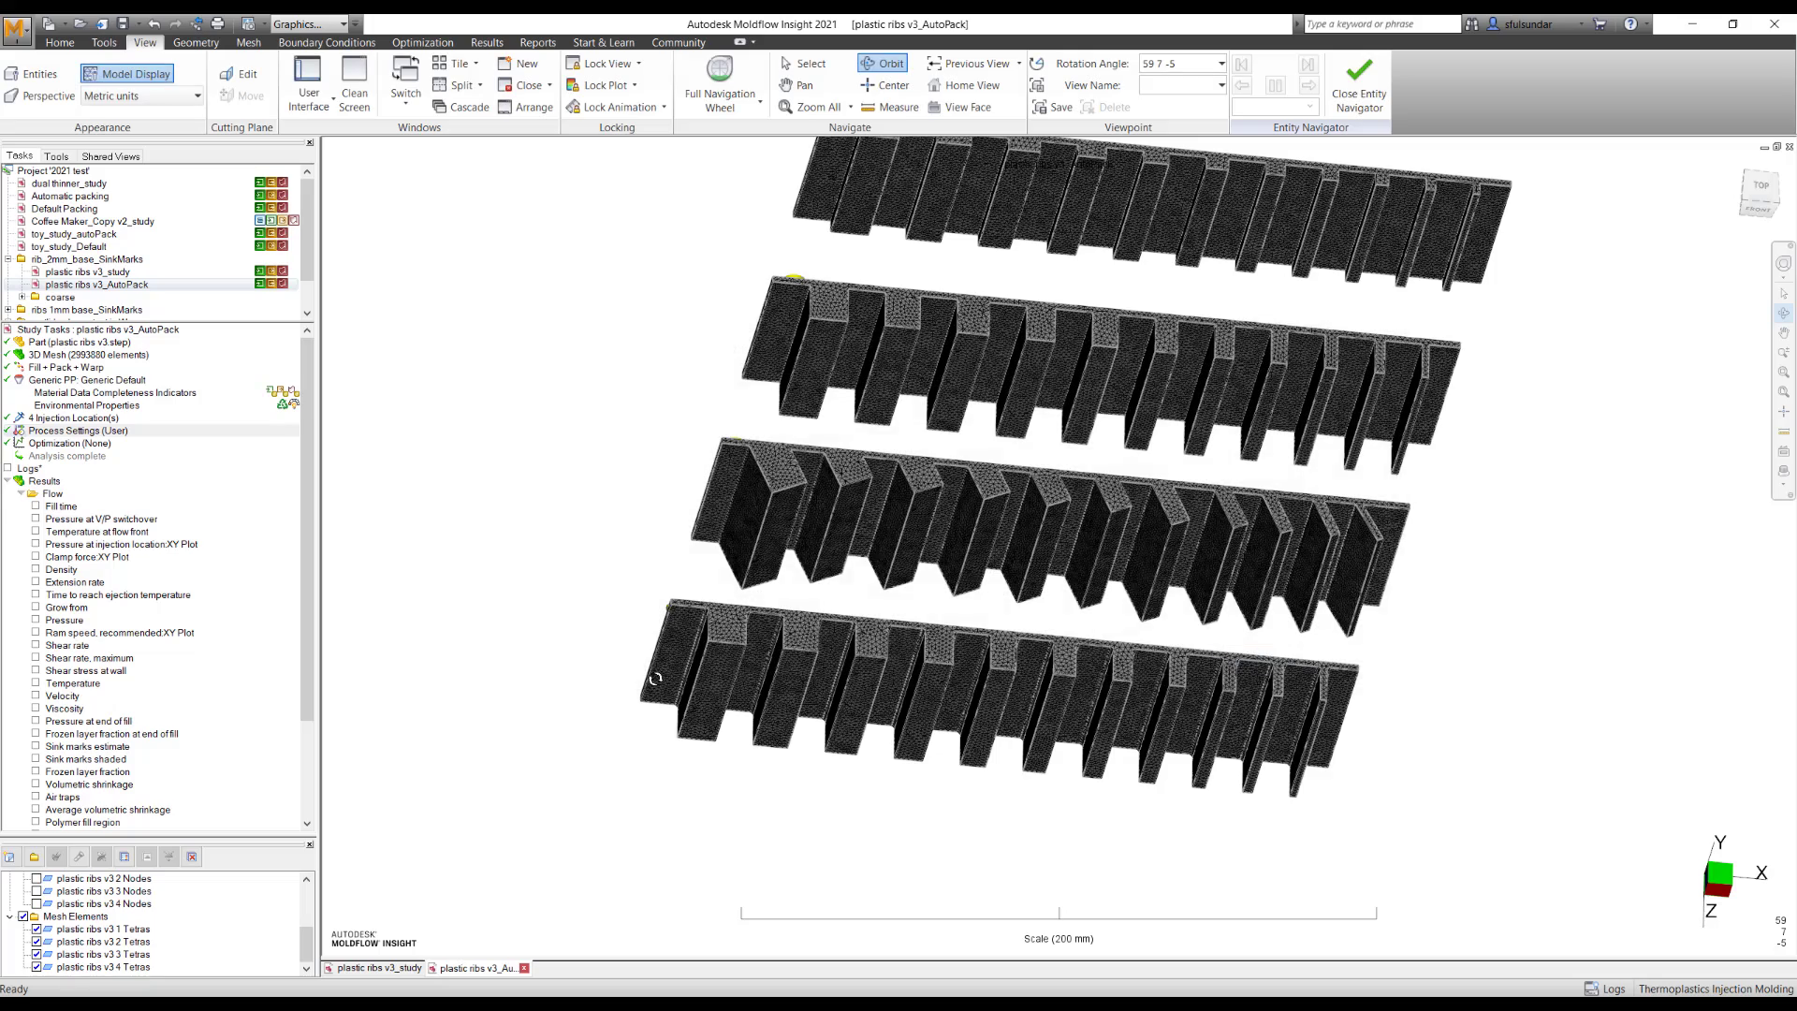
{"action": "left_click_drag", "start_coordinate": [676, 454], "coordinate": [461, 591]}
{"action": "scroll", "coordinate": [460, 591], "scroll_direction": "down", "scroll_amount": 1}
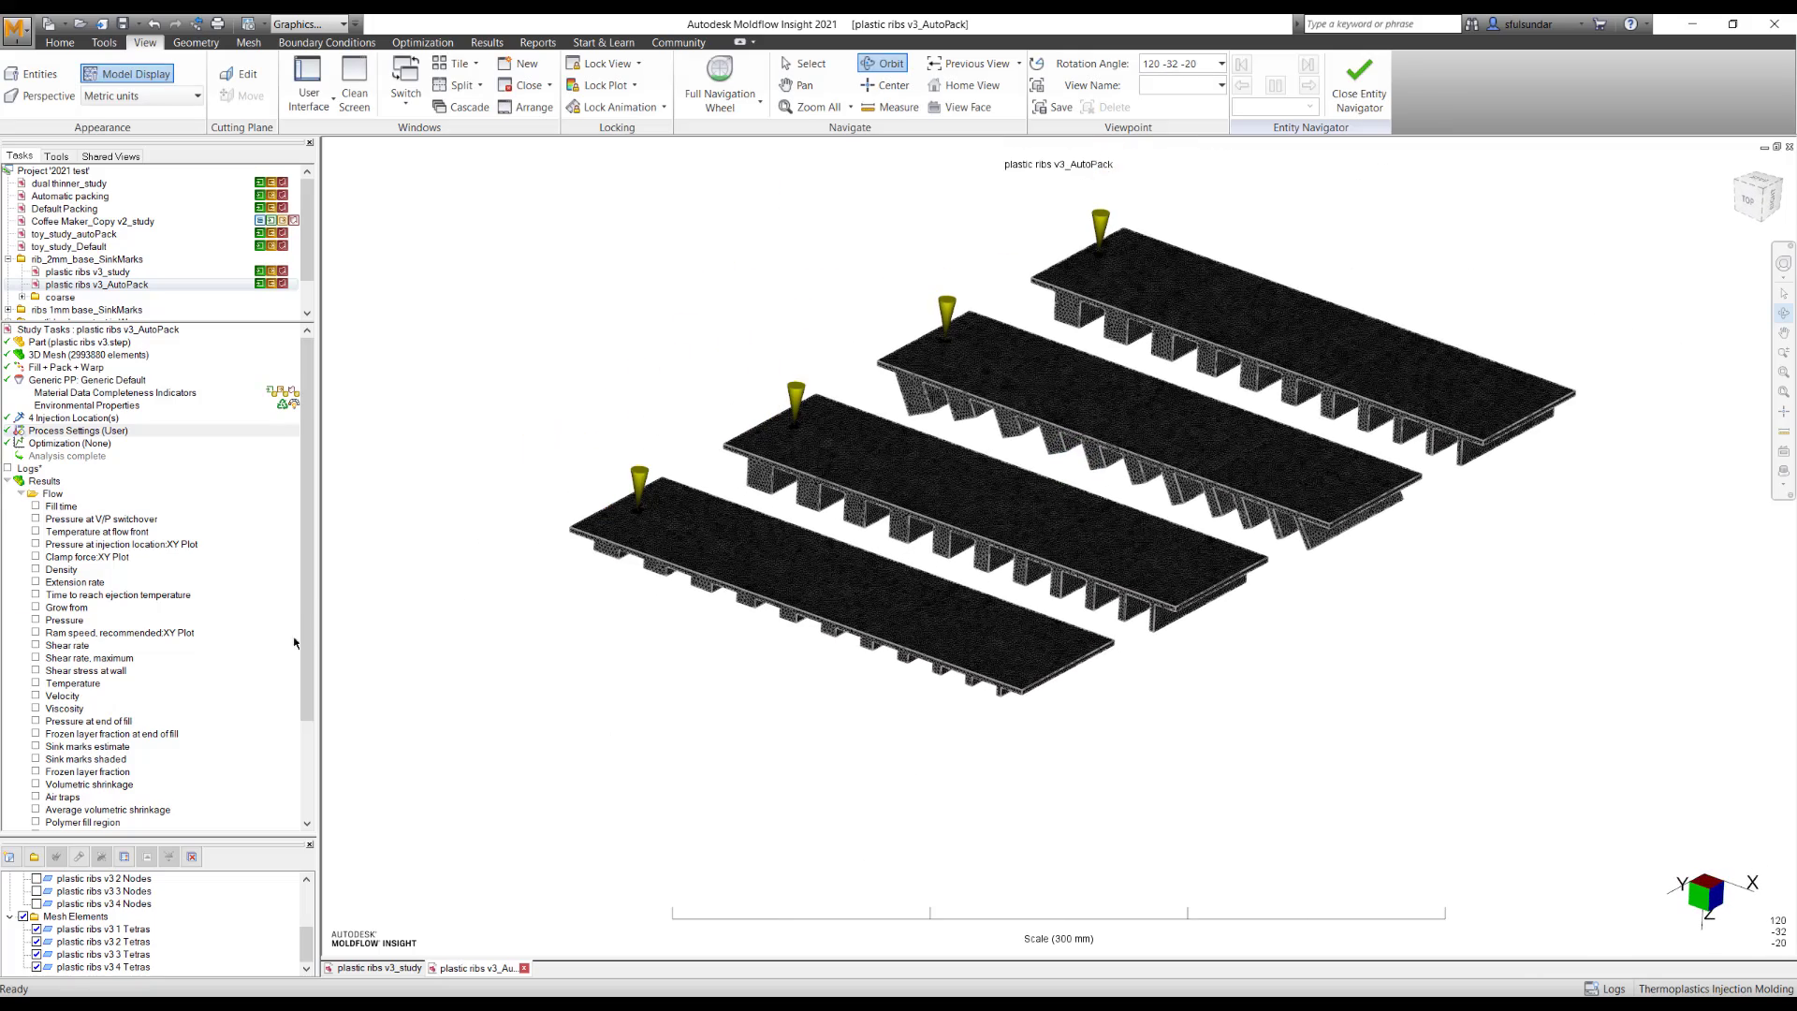
Tile the AutoPack and v3_study windows vertically, zoom out the left view and scroll the results list.
{"action": "left_click", "coordinate": [454, 64]}
{"action": "left_click", "coordinate": [421, 127]}
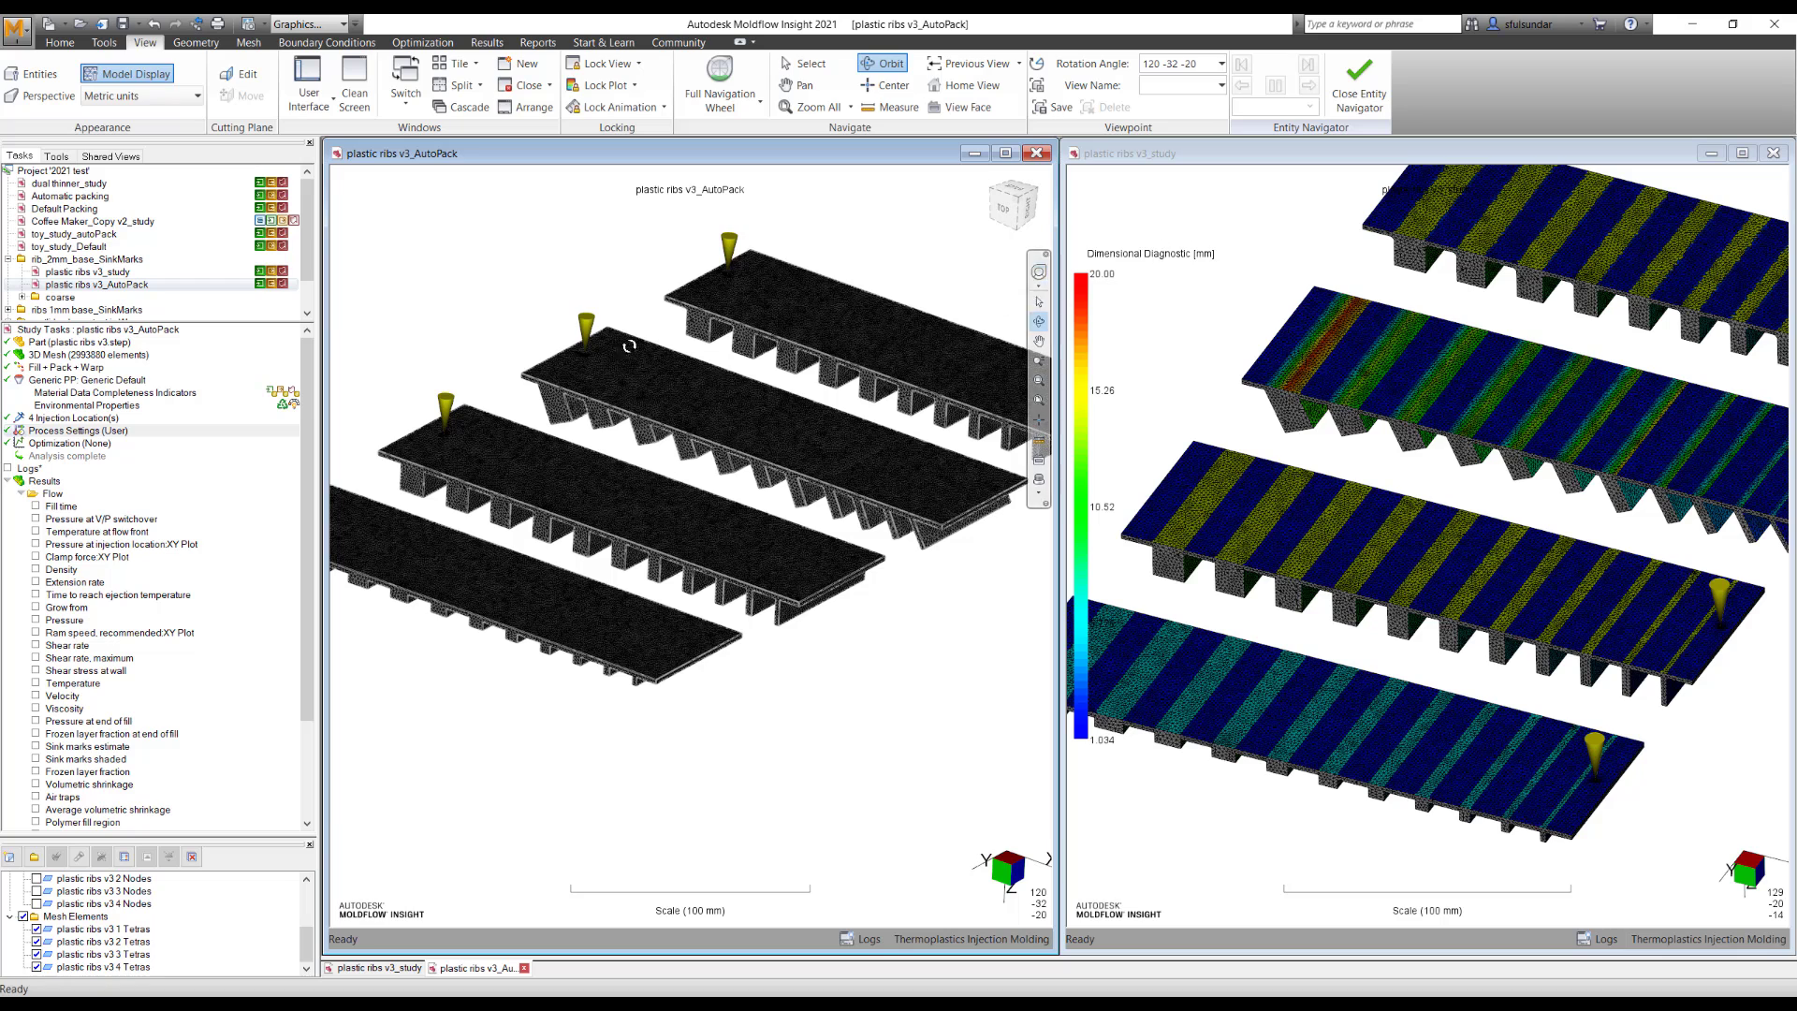
{"action": "scroll", "coordinate": [575, 515], "scroll_direction": "down", "scroll_amount": 1}
{"action": "scroll", "coordinate": [576, 514], "scroll_direction": "down", "scroll_amount": 1}
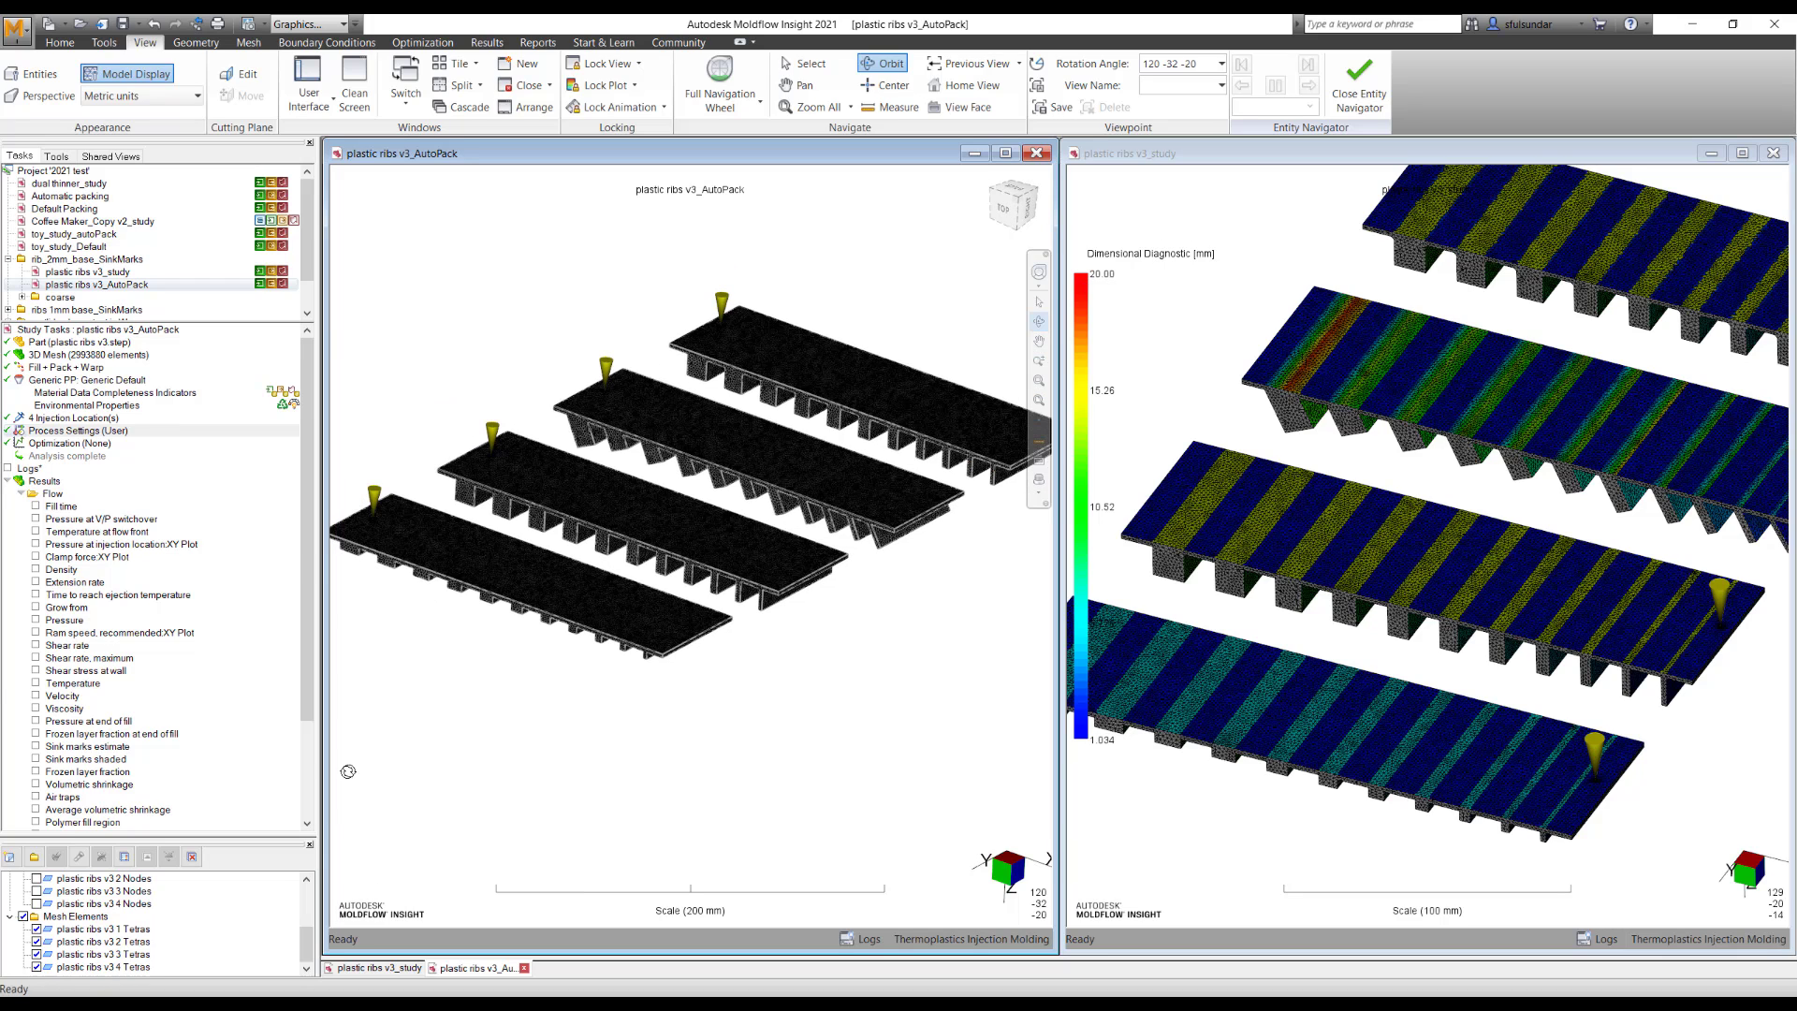
{"action": "left_click", "coordinate": [300, 530]}
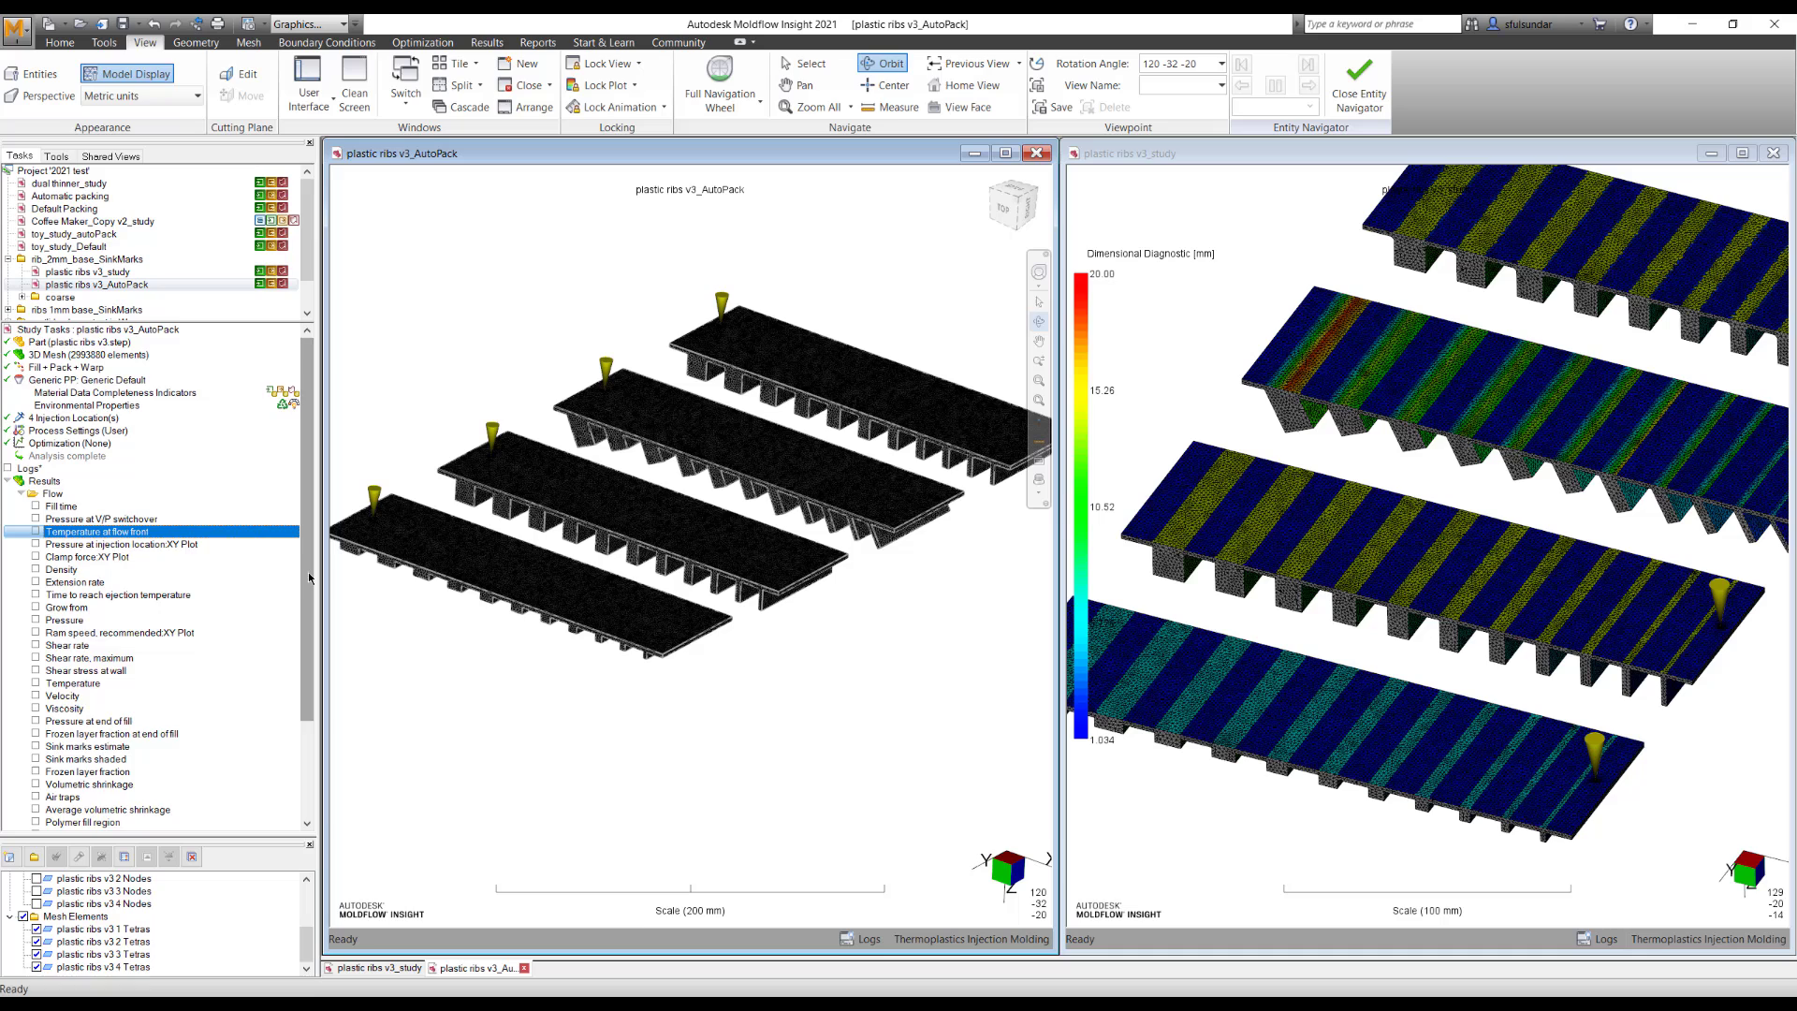
{"action": "left_click_drag", "start_coordinate": [307, 571], "coordinate": [301, 692]}
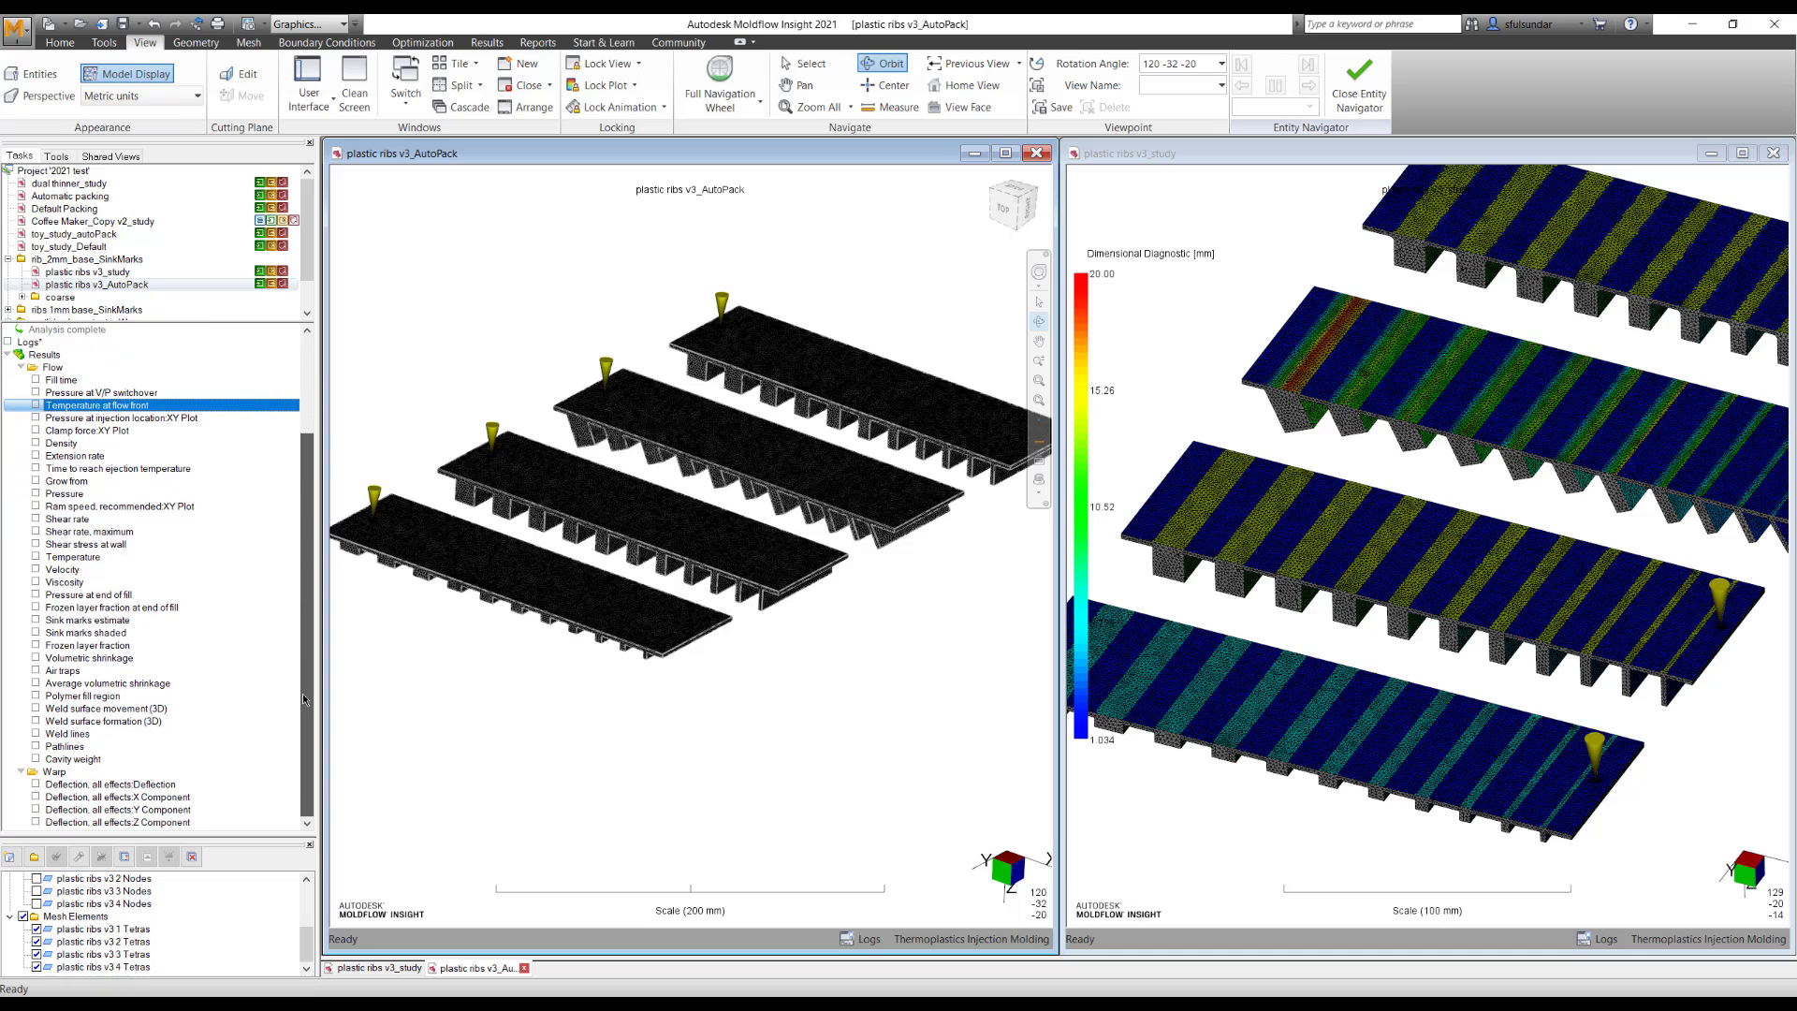
Display AutoPack's sink marks estimate (maximum 0.1992 mm), orbit it and maximize its window.
{"action": "left_click", "coordinate": [37, 620]}
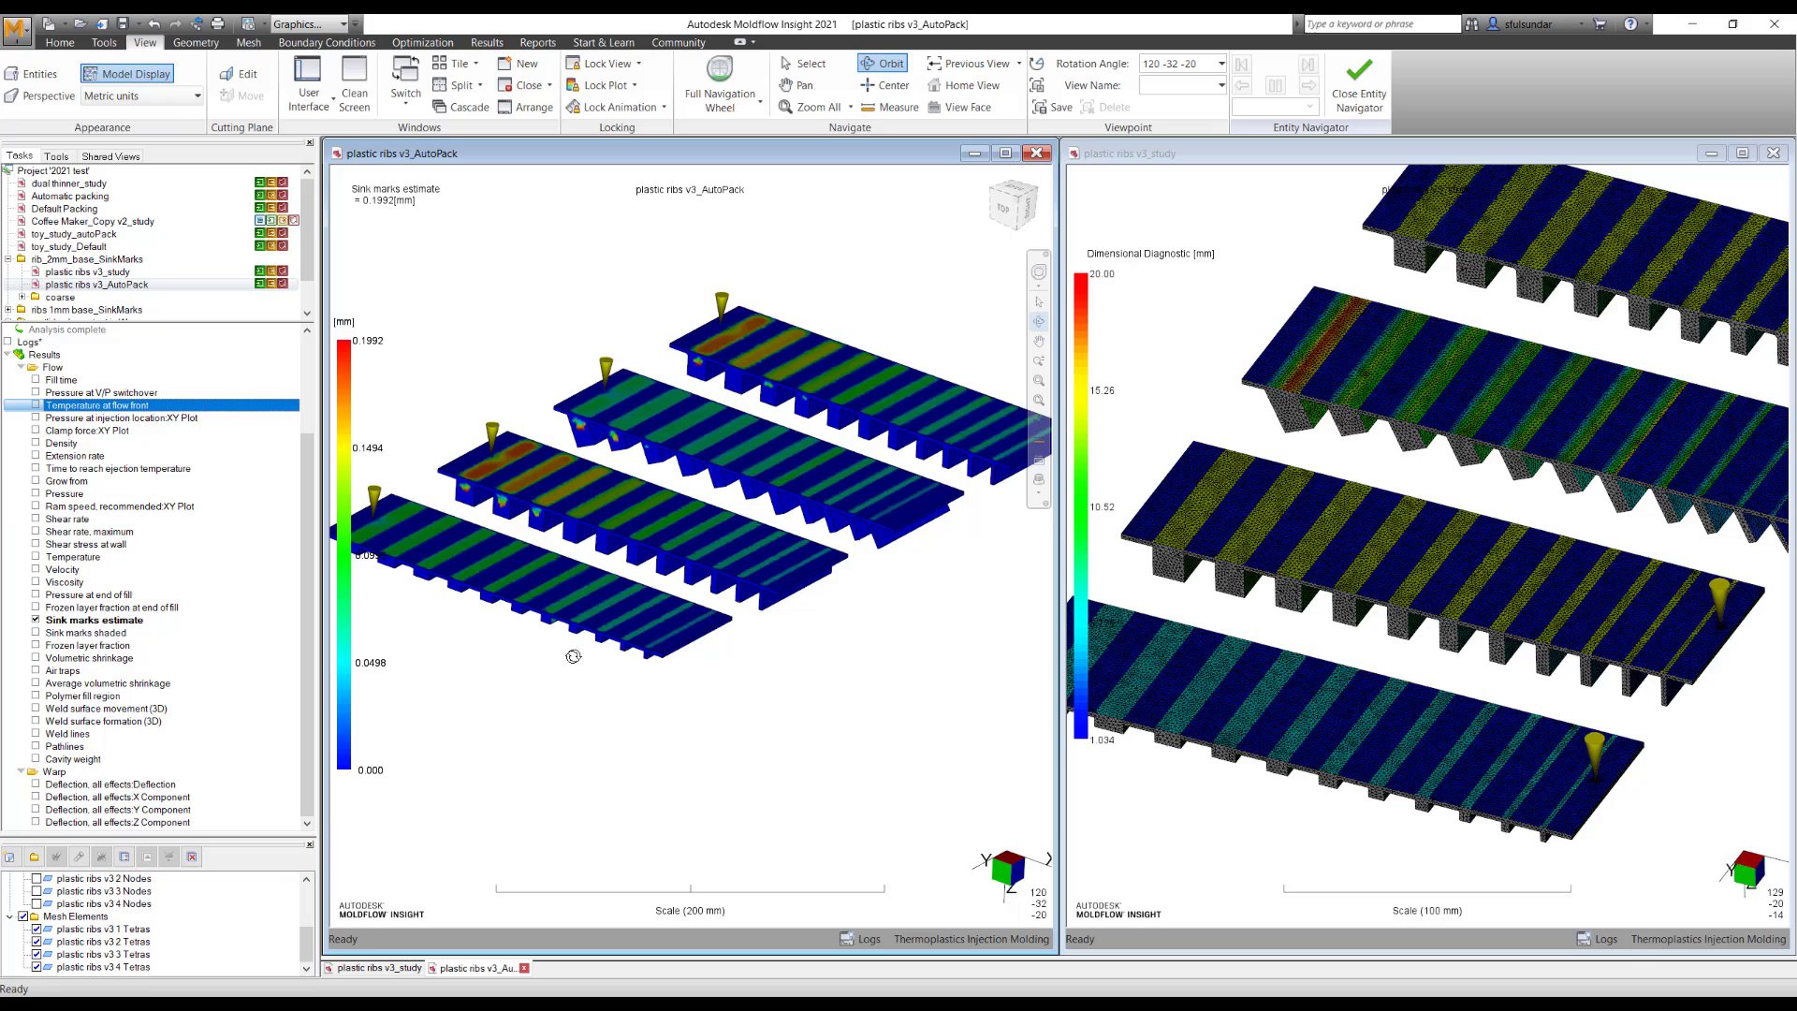
{"action": "mouse_move", "coordinate": [574, 656]}
{"action": "left_mouse_down"}
{"action": "mouse_move", "coordinate": [586, 698]}
{"action": "mouse_move", "coordinate": [713, 749]}
{"action": "mouse_move", "coordinate": [686, 633]}
{"action": "mouse_move", "coordinate": [706, 644]}
{"action": "left_mouse_up"}
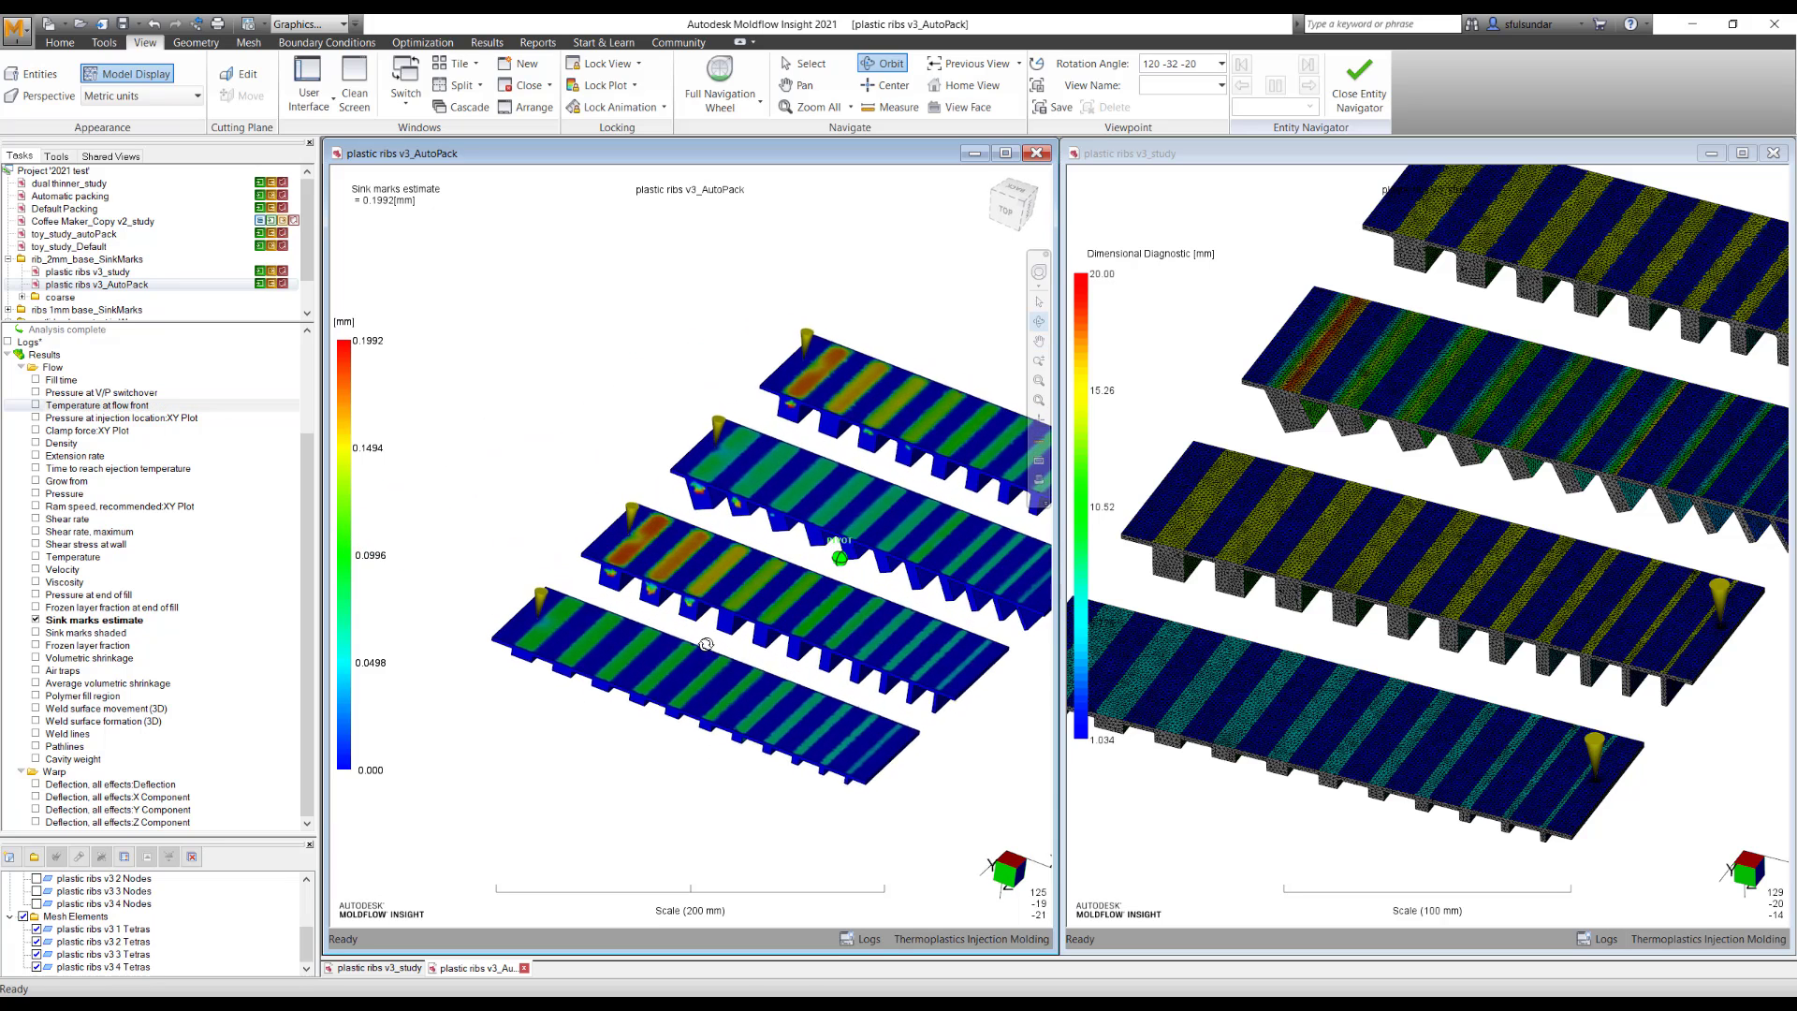
{"action": "scroll", "coordinate": [707, 644], "scroll_direction": "up", "scroll_amount": 5}
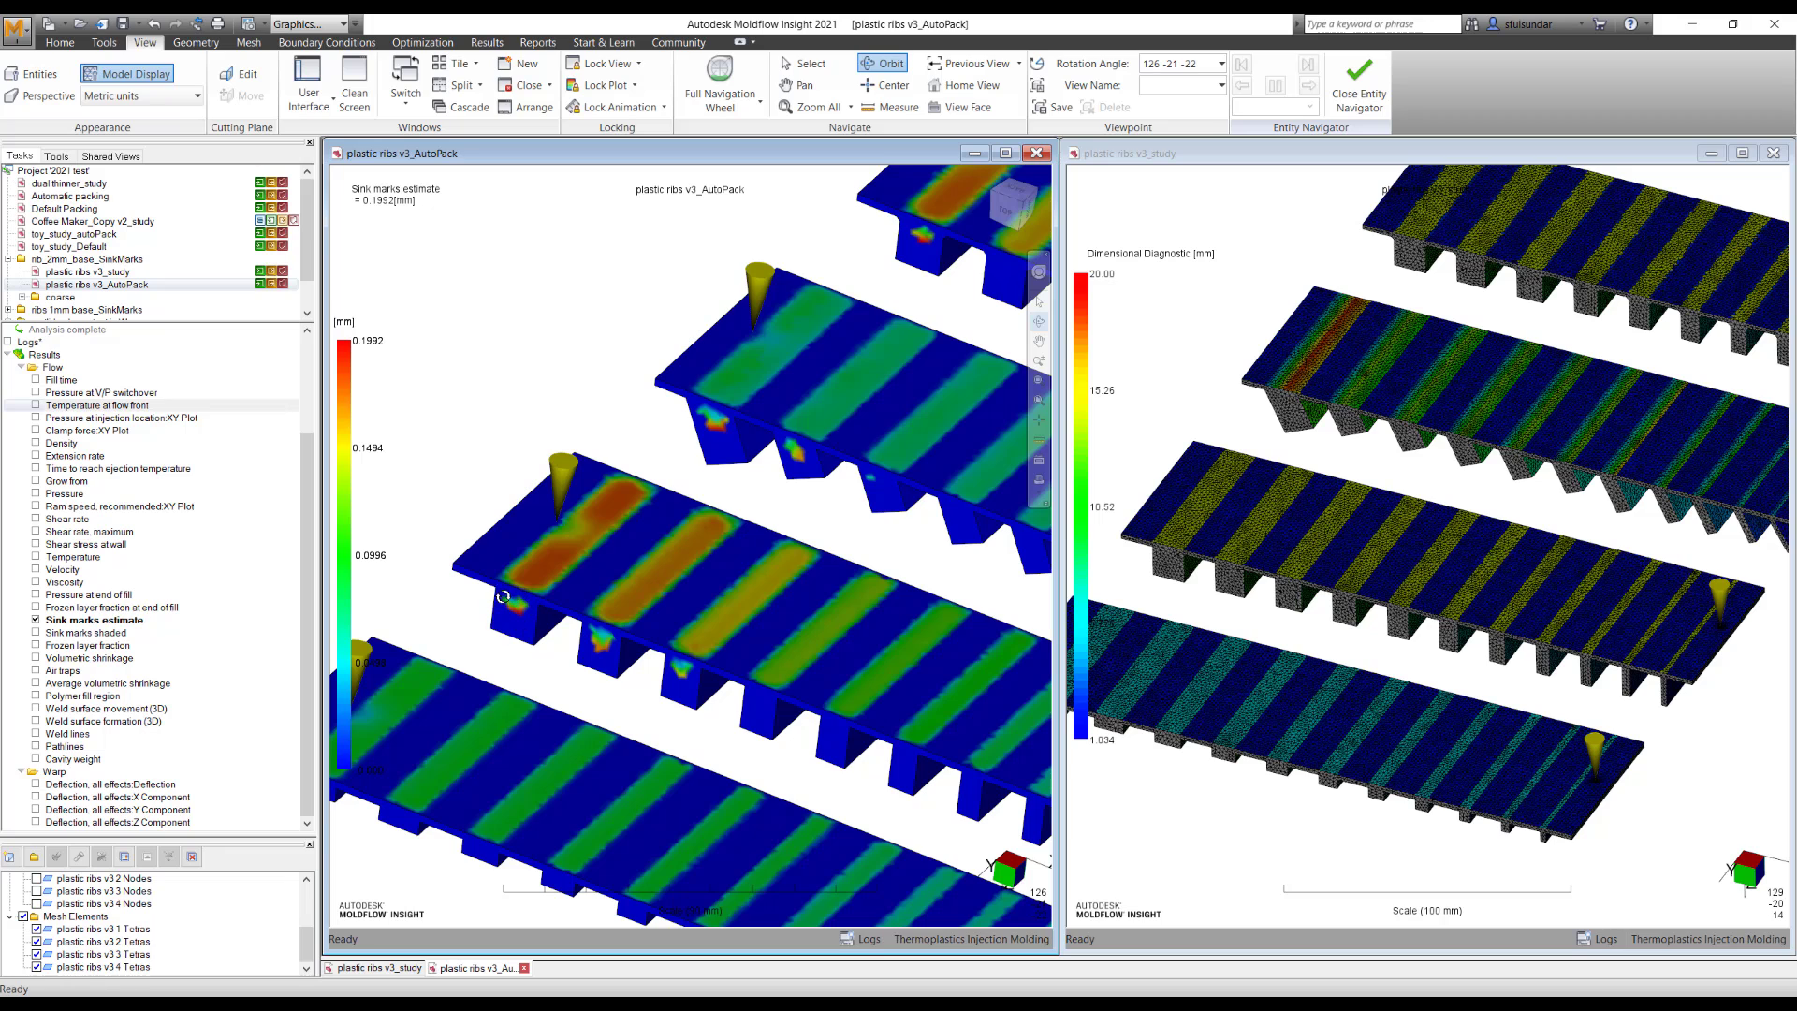
{"action": "left_click", "coordinate": [1005, 153]}
{"action": "scroll", "coordinate": [856, 573], "scroll_direction": "up", "scroll_amount": 3}
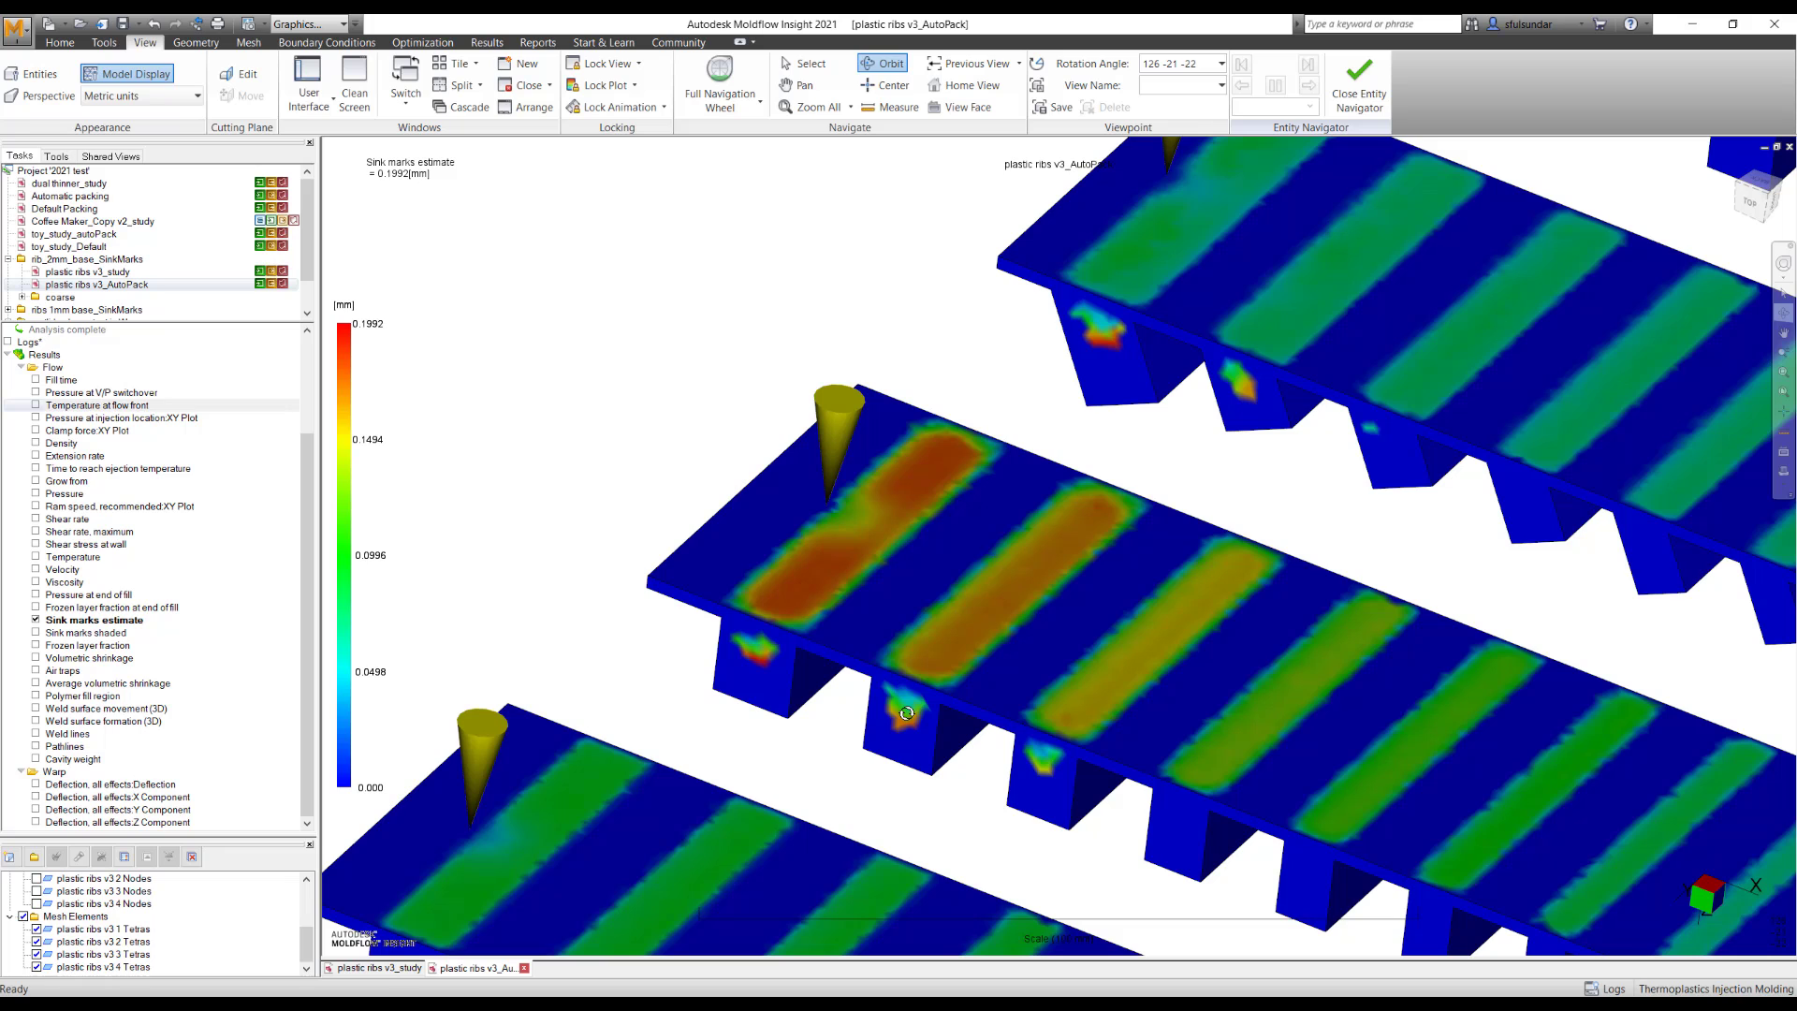
Zoom out and return to the plastic ribs v3_study document.
{"action": "scroll", "coordinate": [906, 713], "scroll_direction": "down", "scroll_amount": 2}
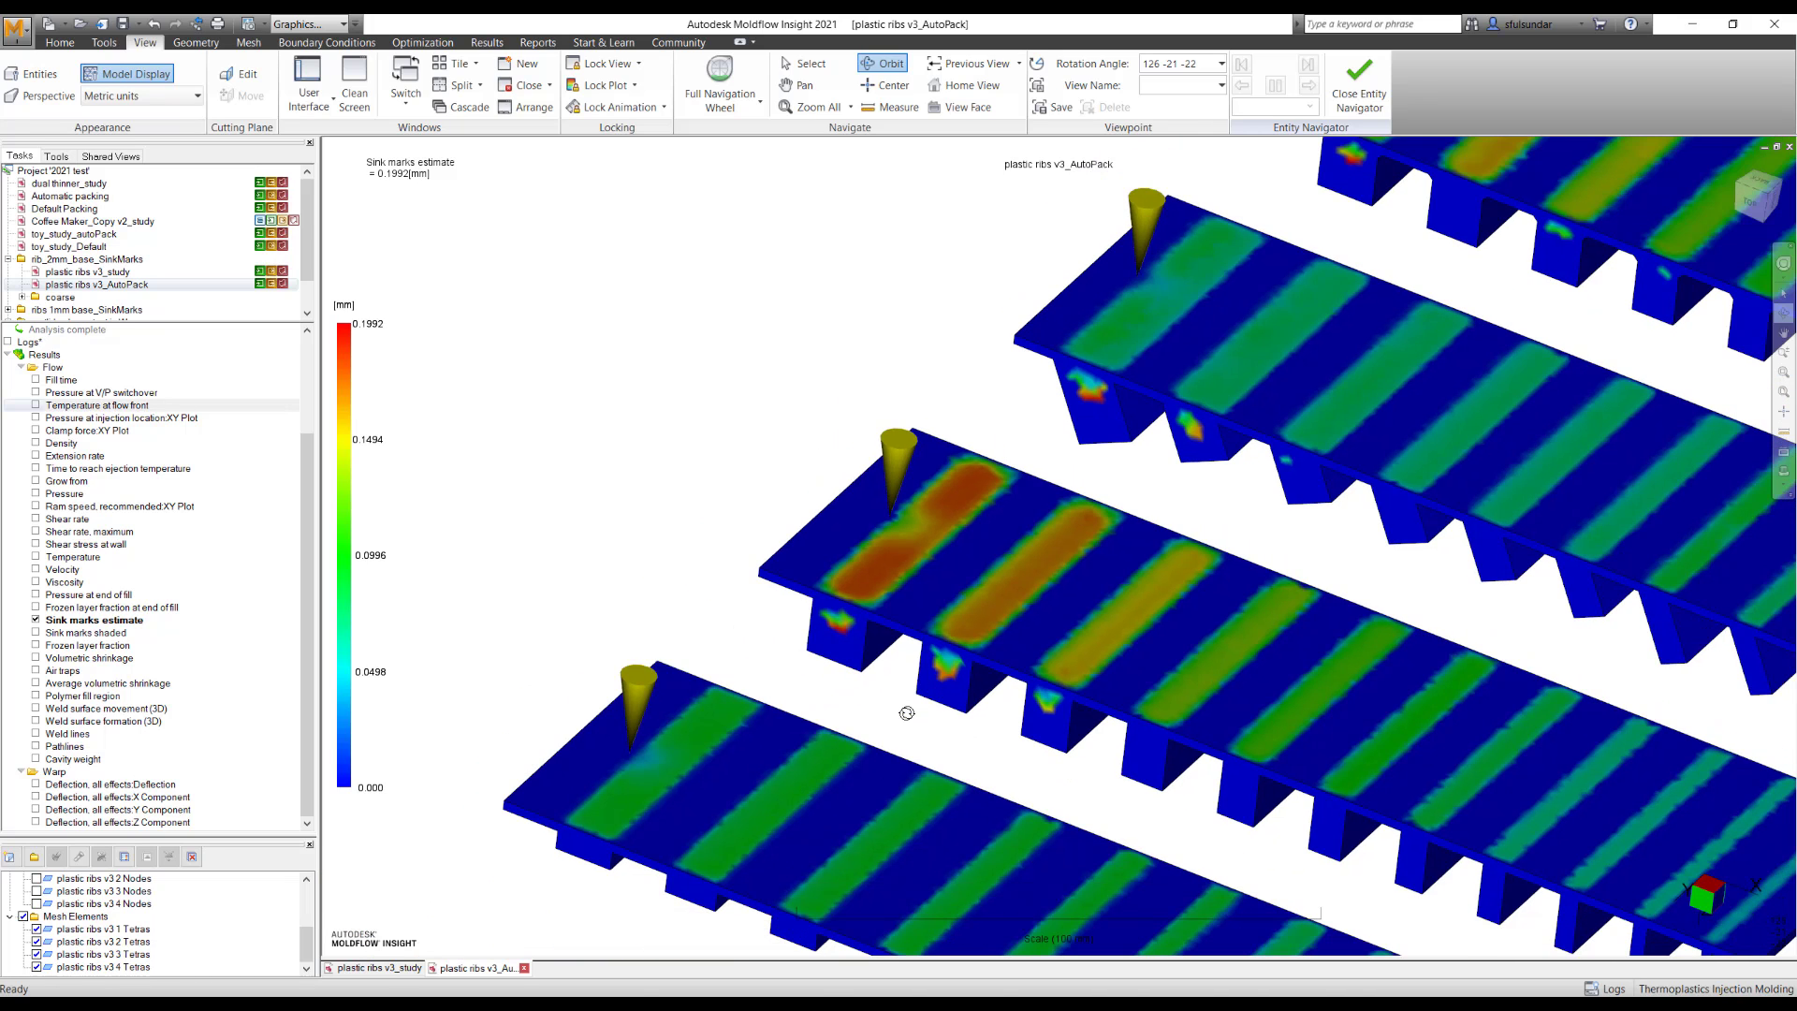
{"action": "scroll", "coordinate": [906, 713], "scroll_direction": "down", "scroll_amount": 1}
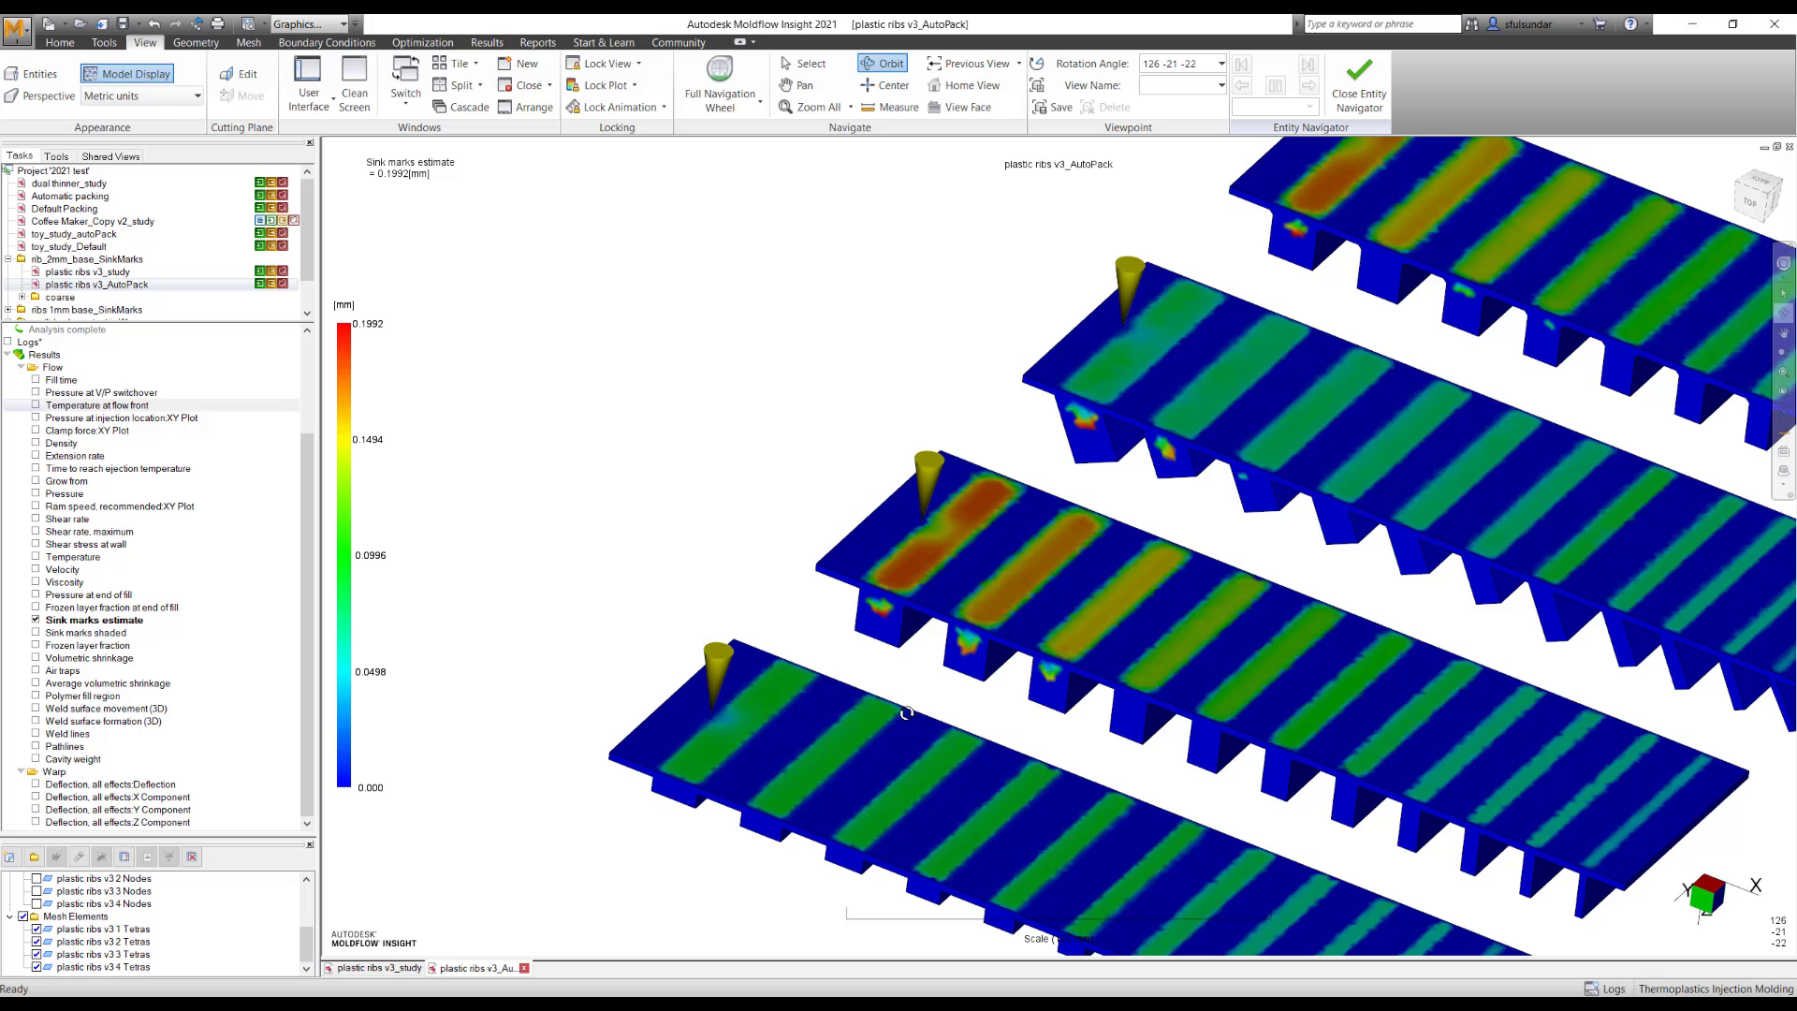
{"action": "left_click", "coordinate": [389, 970]}
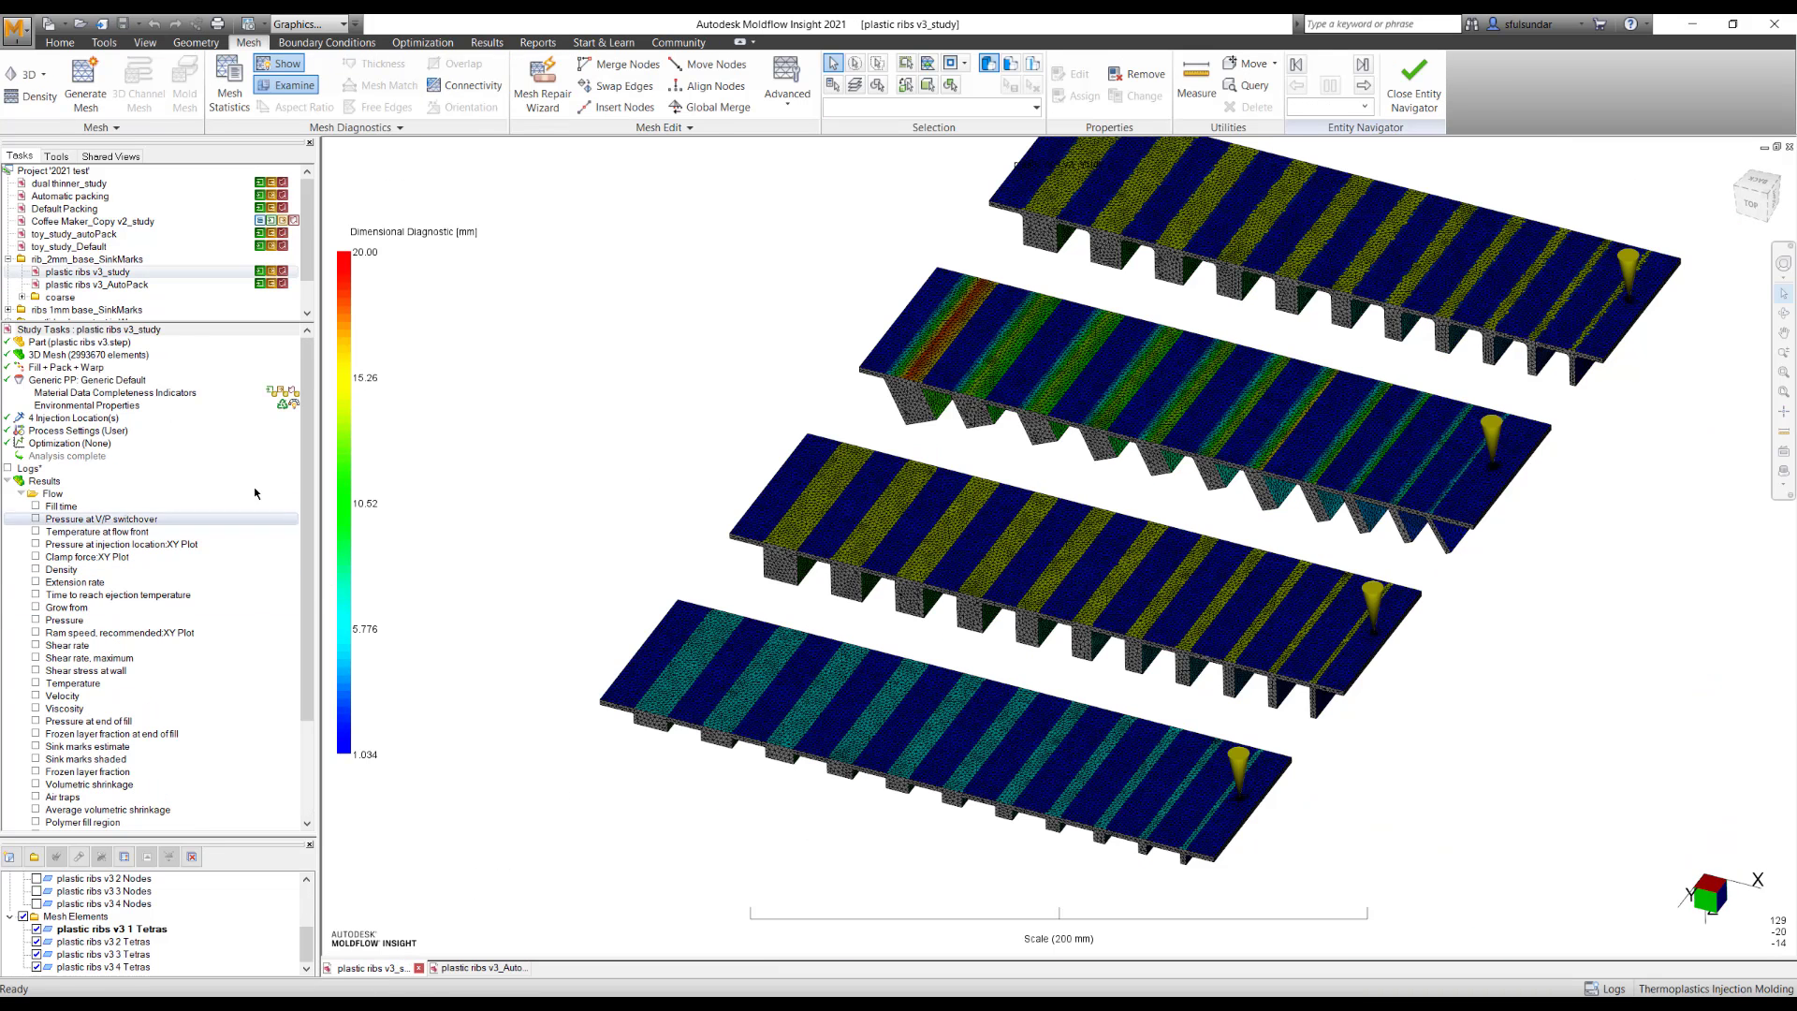
{"action": "left_click", "coordinate": [146, 43]}
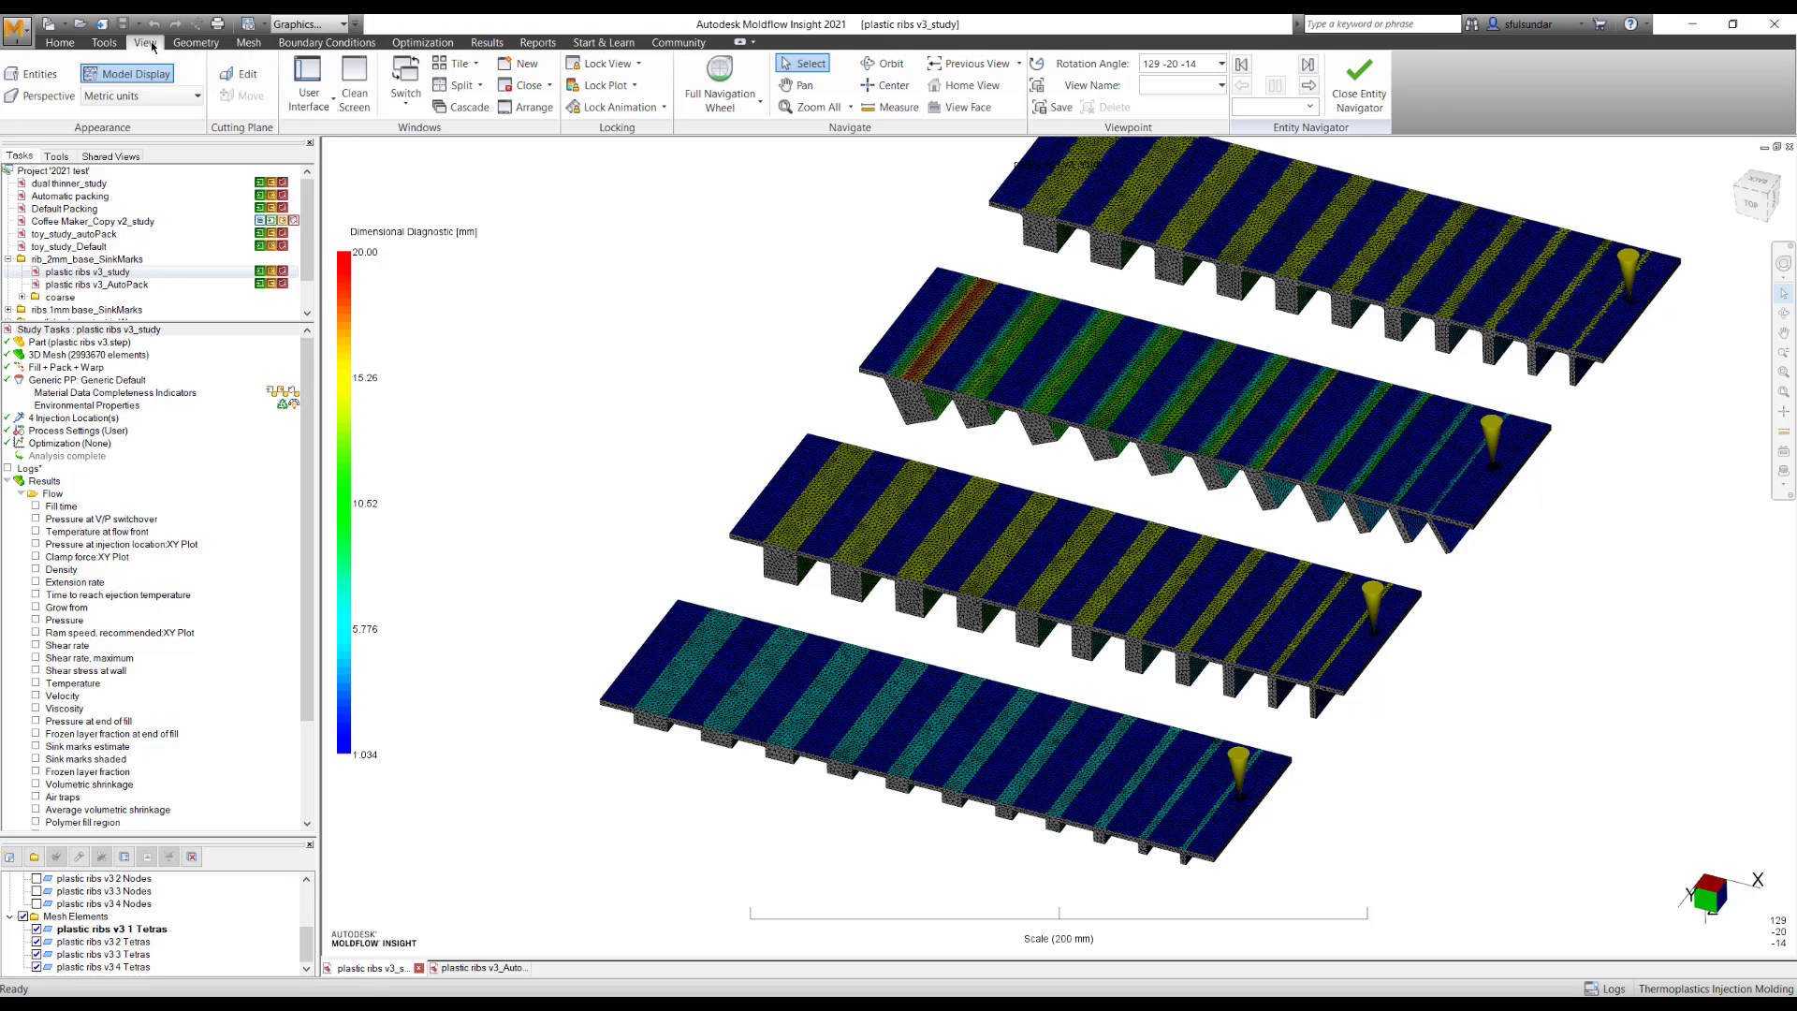
Tile both studies vertically, lock their views together and apply Lock All Plots.
{"action": "left_click", "coordinate": [454, 63]}
{"action": "left_click", "coordinate": [419, 130]}
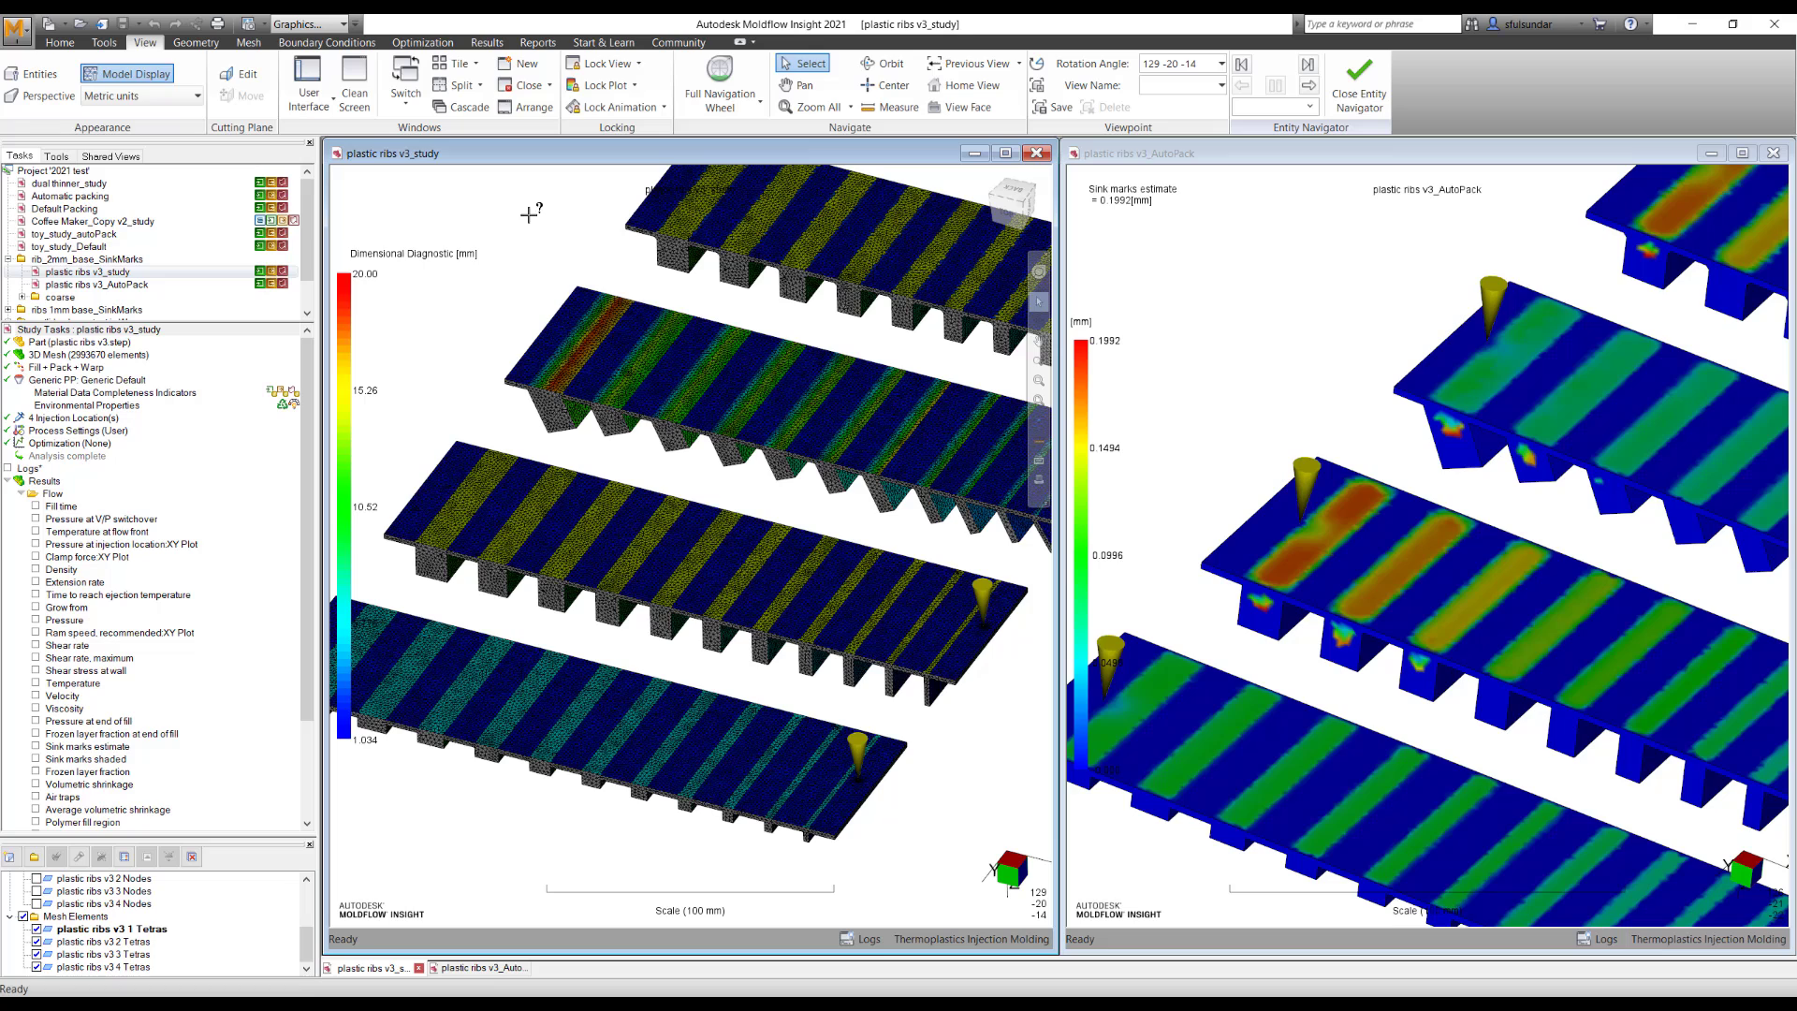
{"action": "left_click", "coordinate": [615, 83]}
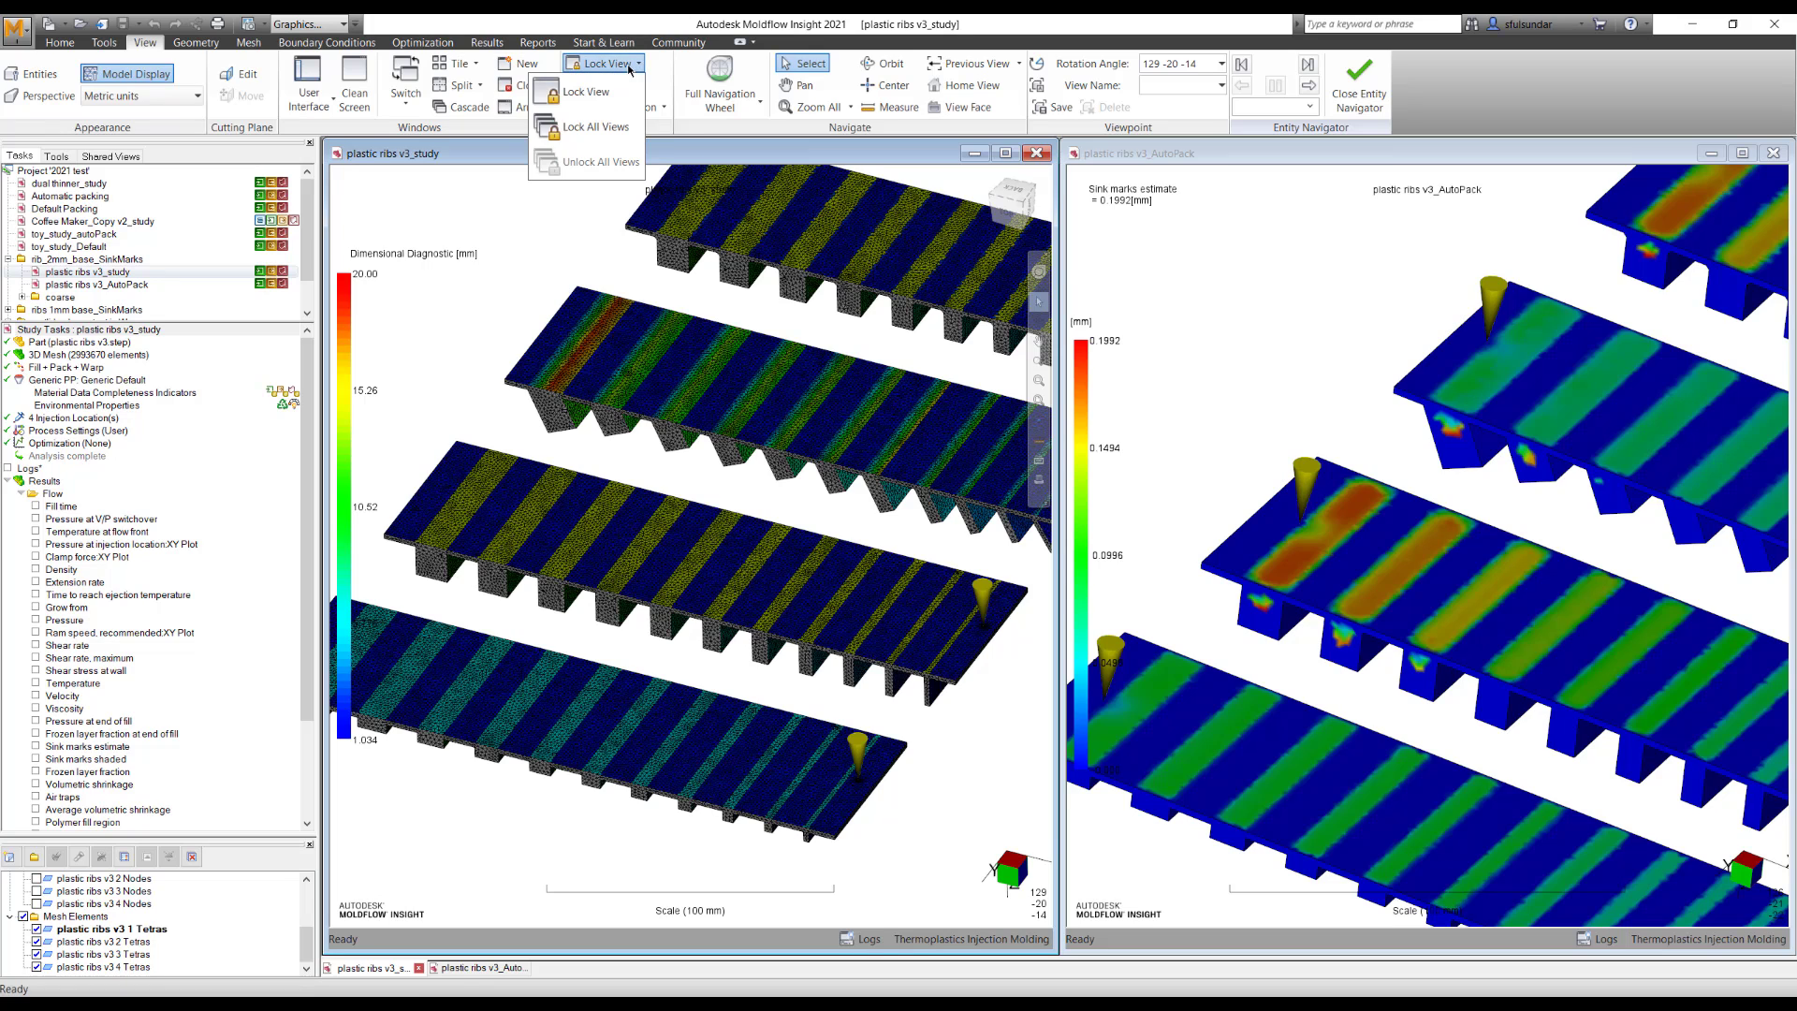
{"action": "left_click", "coordinate": [604, 125]}
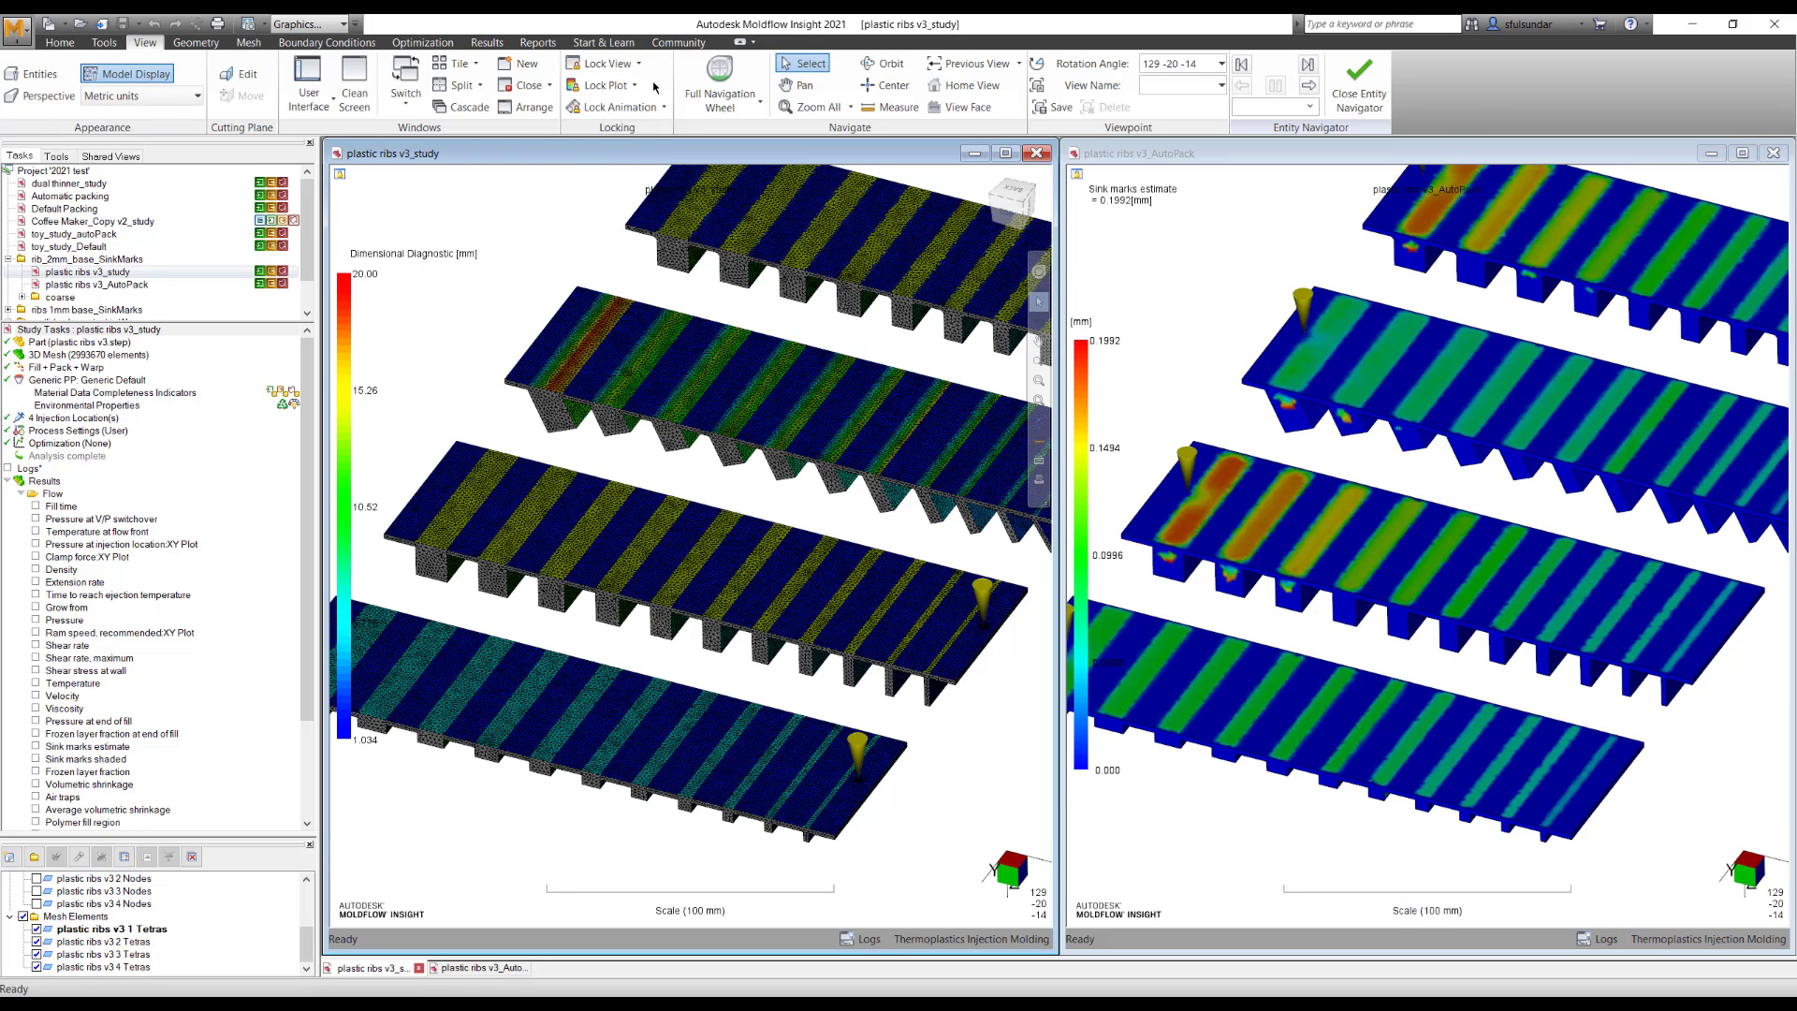
{"action": "left_click", "coordinate": [617, 85]}
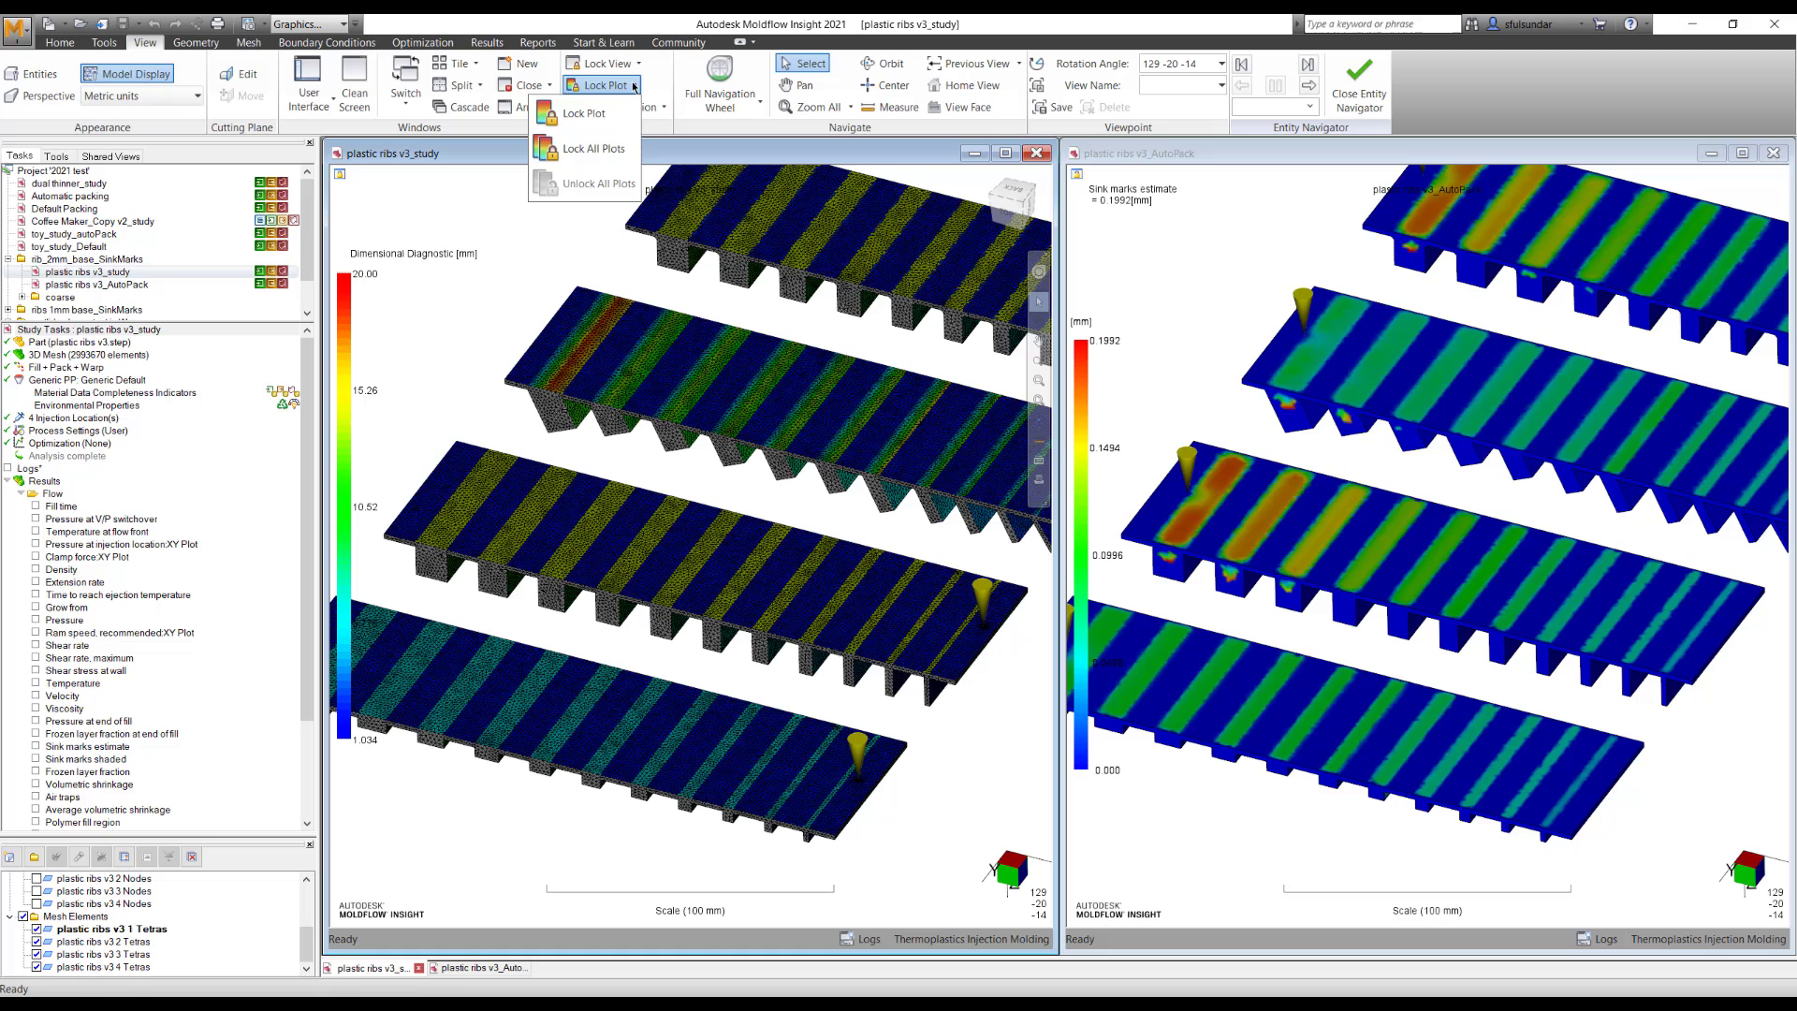
{"action": "left_click", "coordinate": [606, 149]}
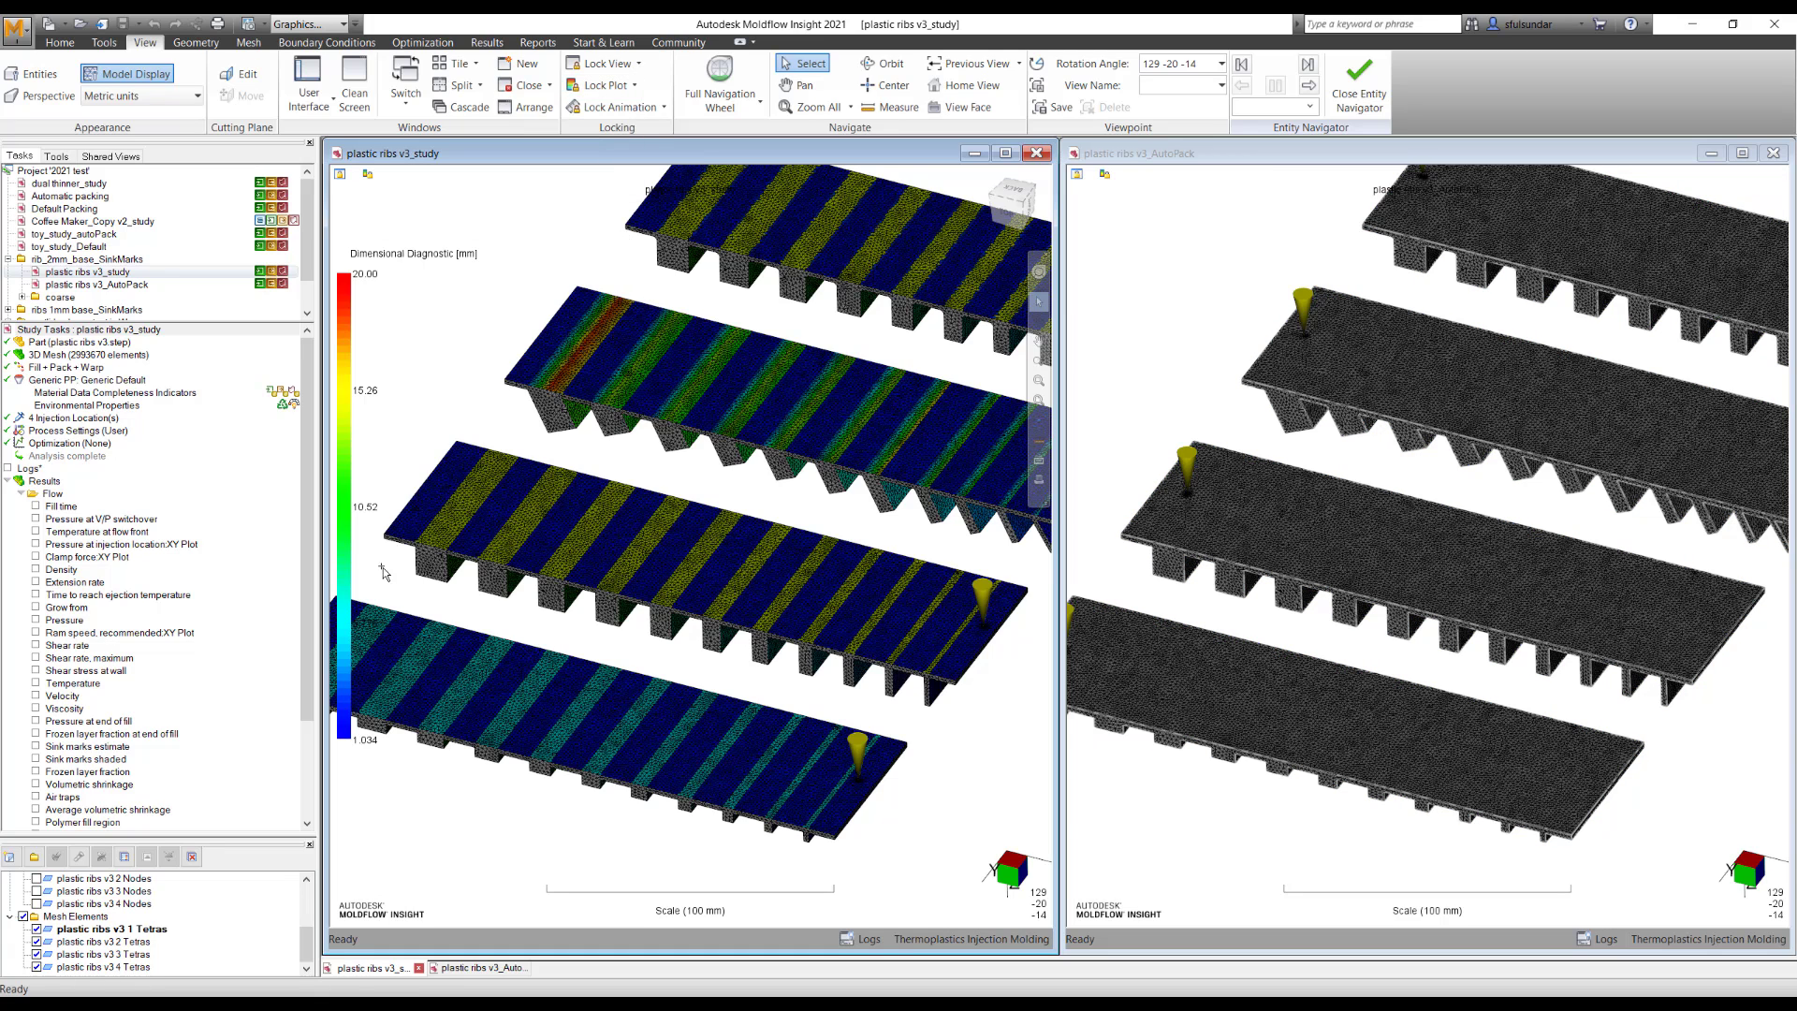
{"action": "left_click_drag", "start_coordinate": [307, 627], "coordinate": [305, 709]}
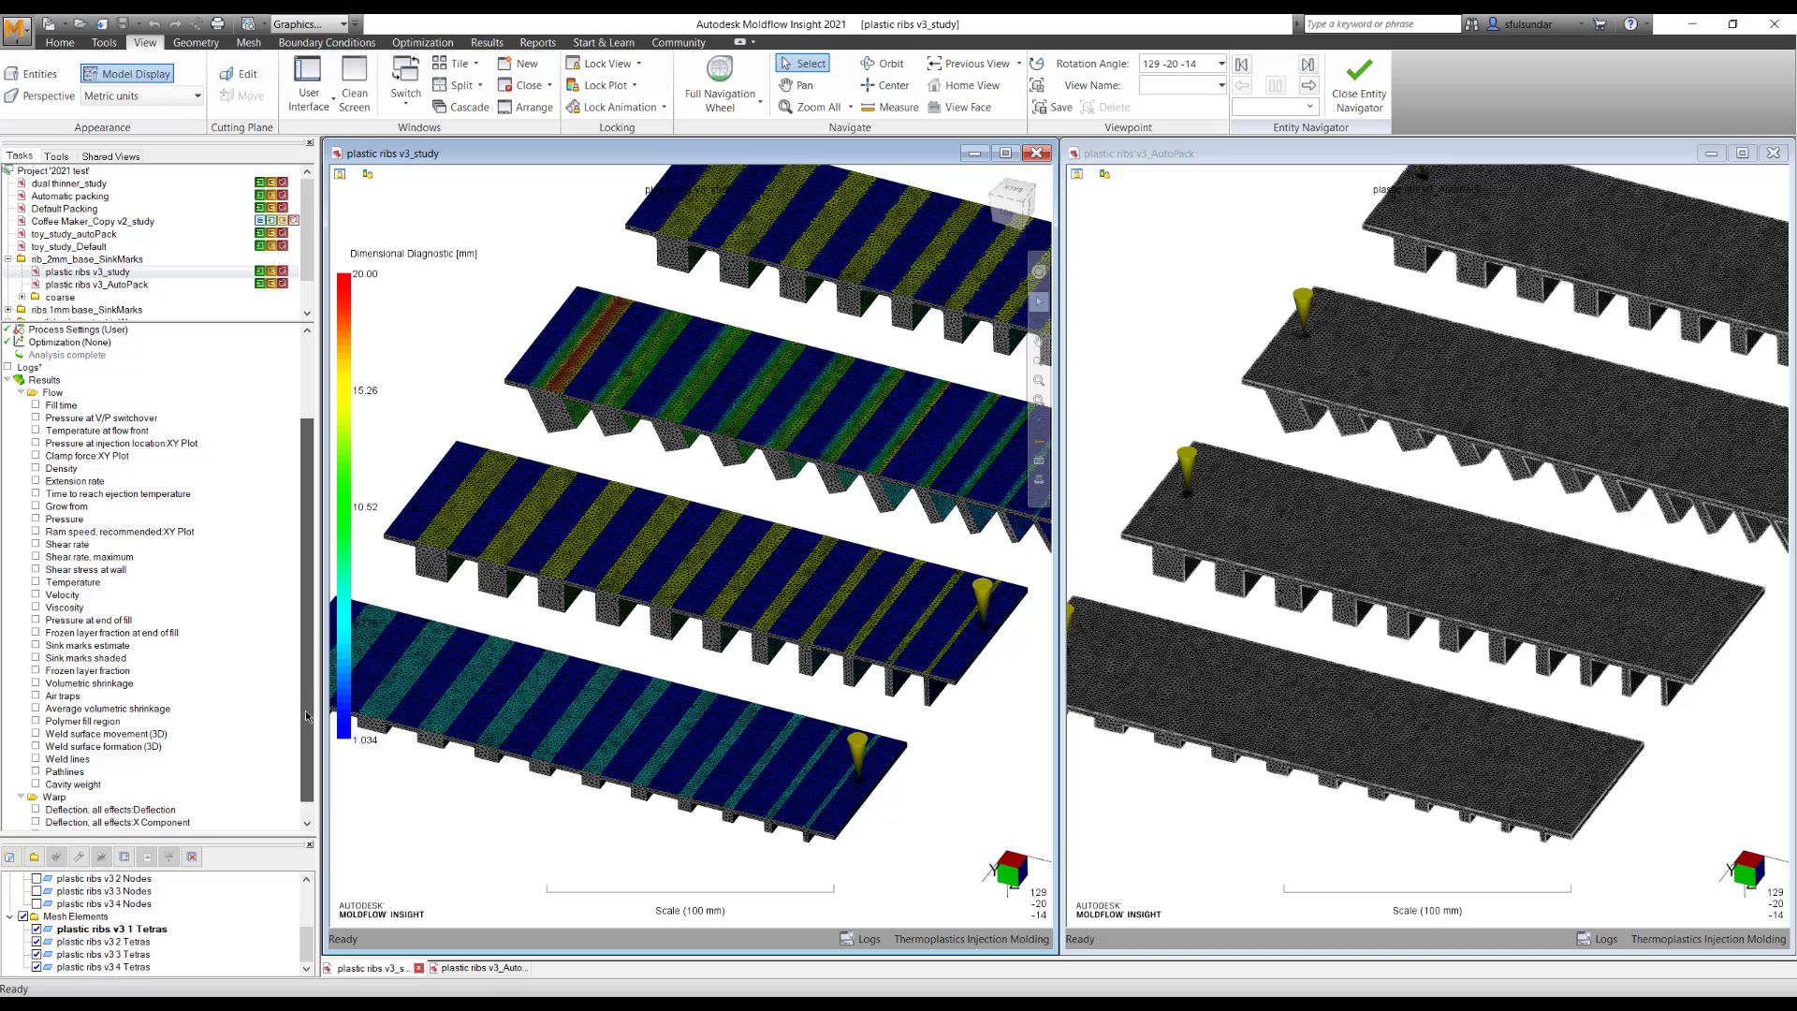
Show sink marks estimate on both linked studies, then maximize v3_study's plot (max 0.2377 mm) and zoom in.
{"action": "left_click", "coordinate": [36, 645]}
{"action": "middle_click_drag", "start_coordinate": [957, 523], "coordinate": [889, 542]}
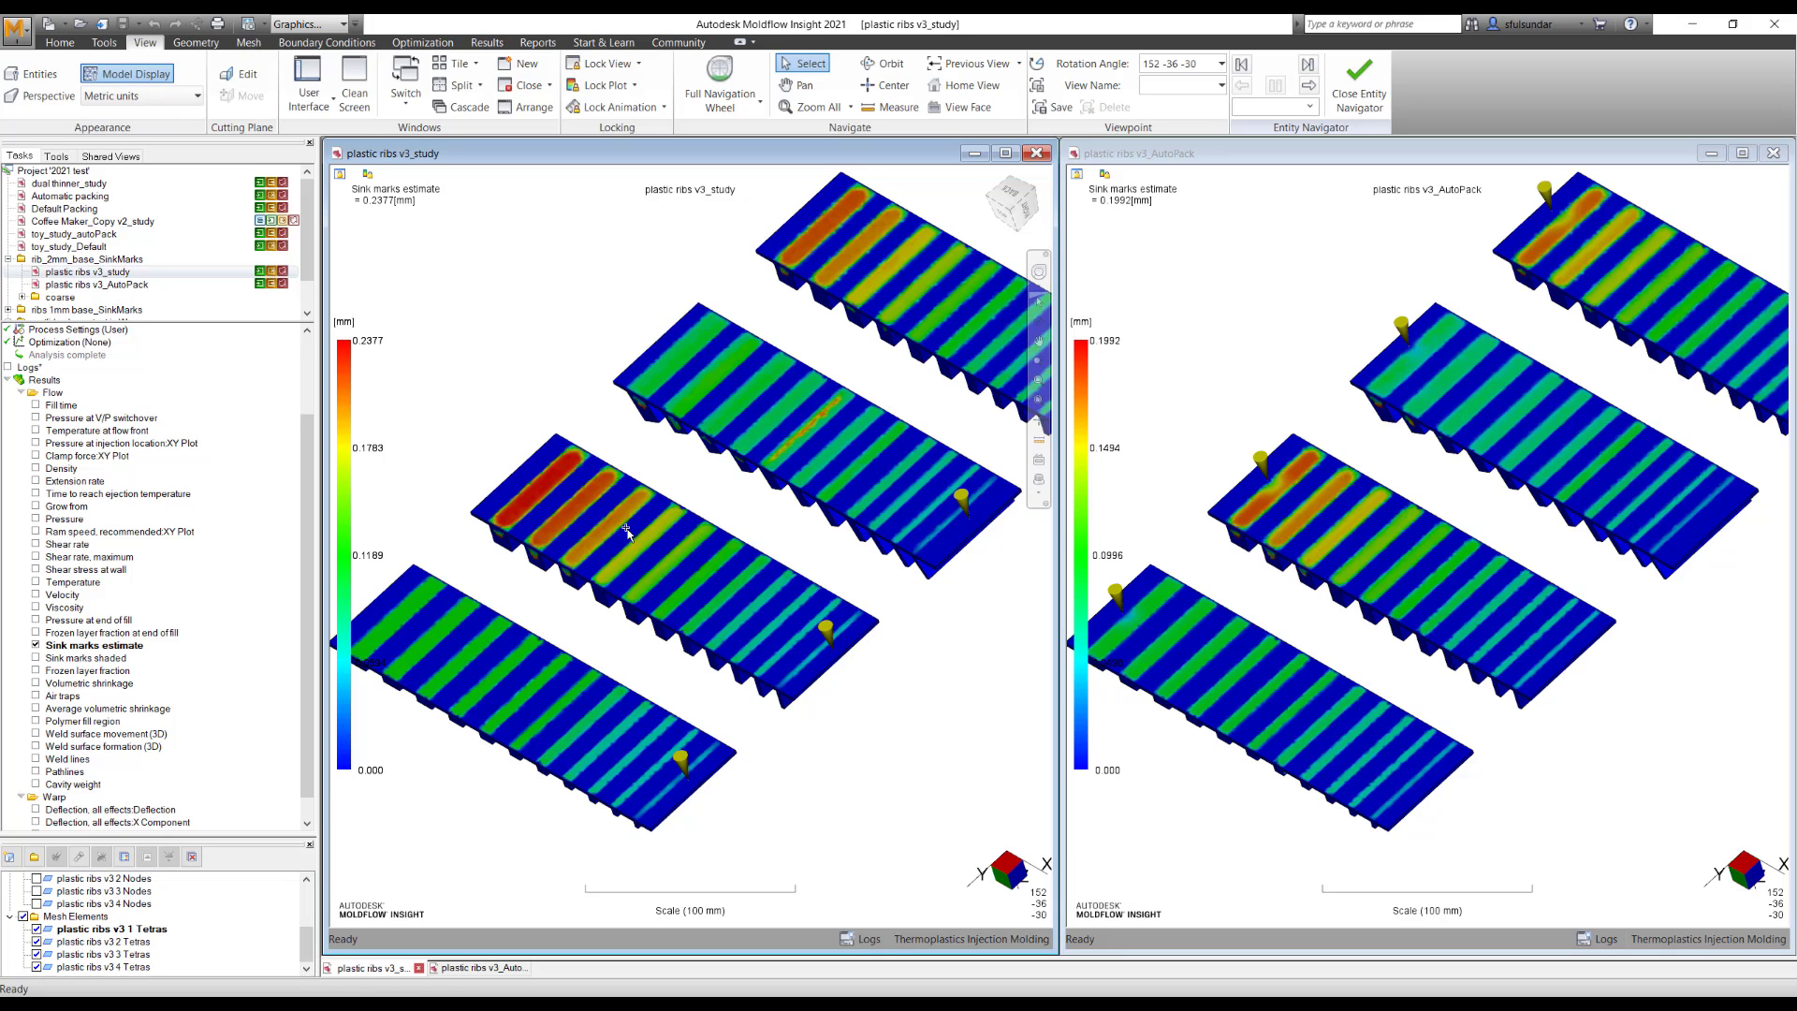
{"action": "middle_click_drag", "start_coordinate": [625, 530], "coordinate": [609, 483]}
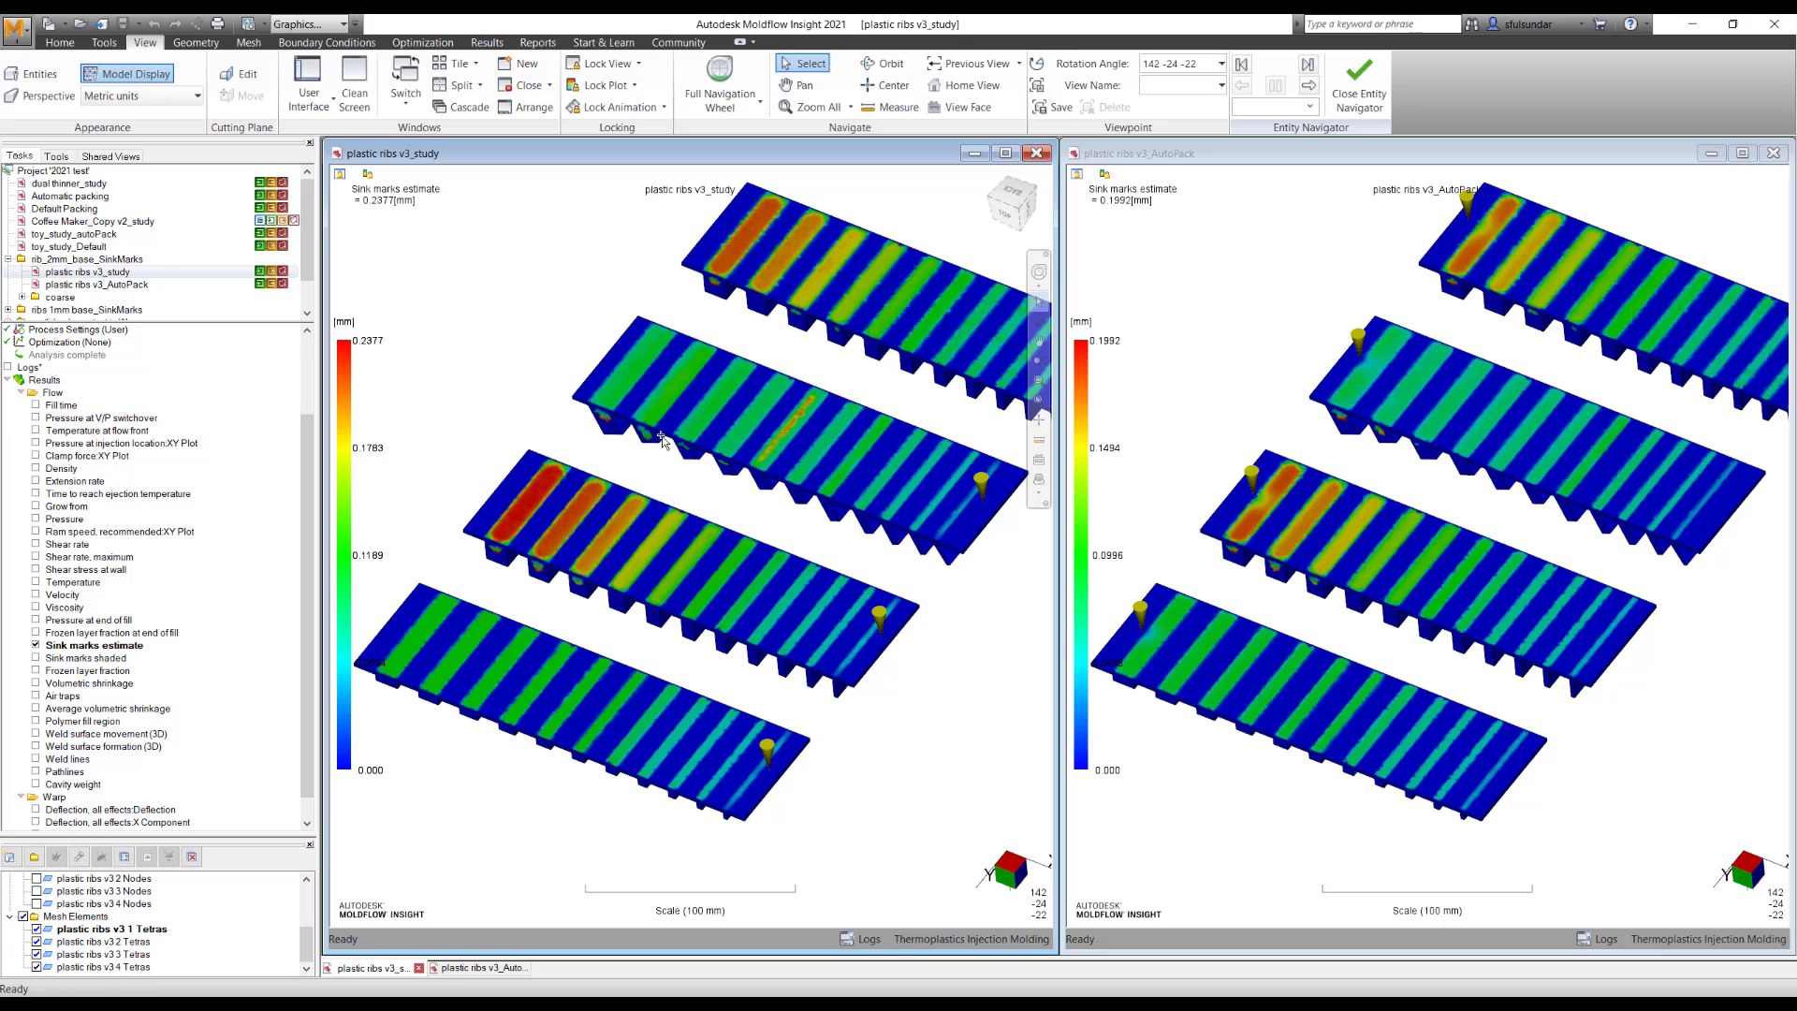
{"action": "left_click", "coordinate": [1005, 153]}
{"action": "middle_click_drag", "start_coordinate": [929, 419], "coordinate": [866, 535]}
{"action": "scroll", "coordinate": [862, 524], "scroll_direction": "up", "scroll_amount": 3}
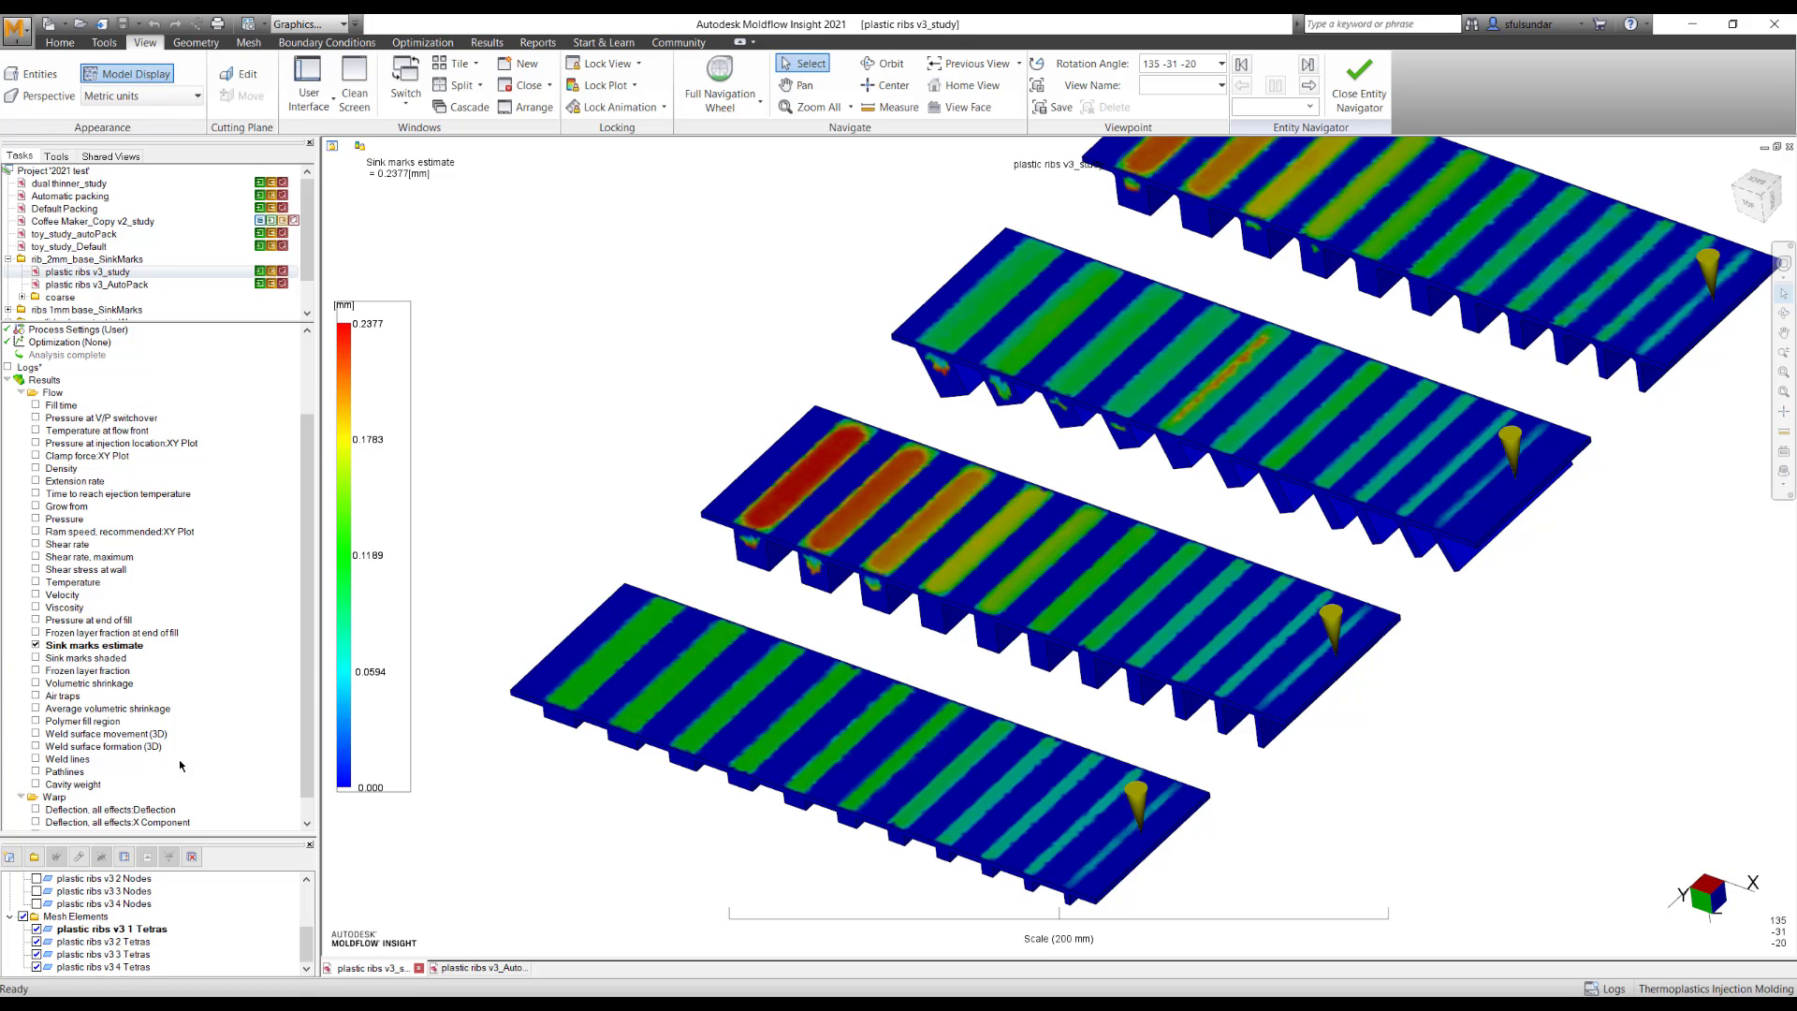
Set the sink marks estimate plot's colour map to Traffic Light and apply it.
{"action": "right_click", "coordinate": [111, 645]}
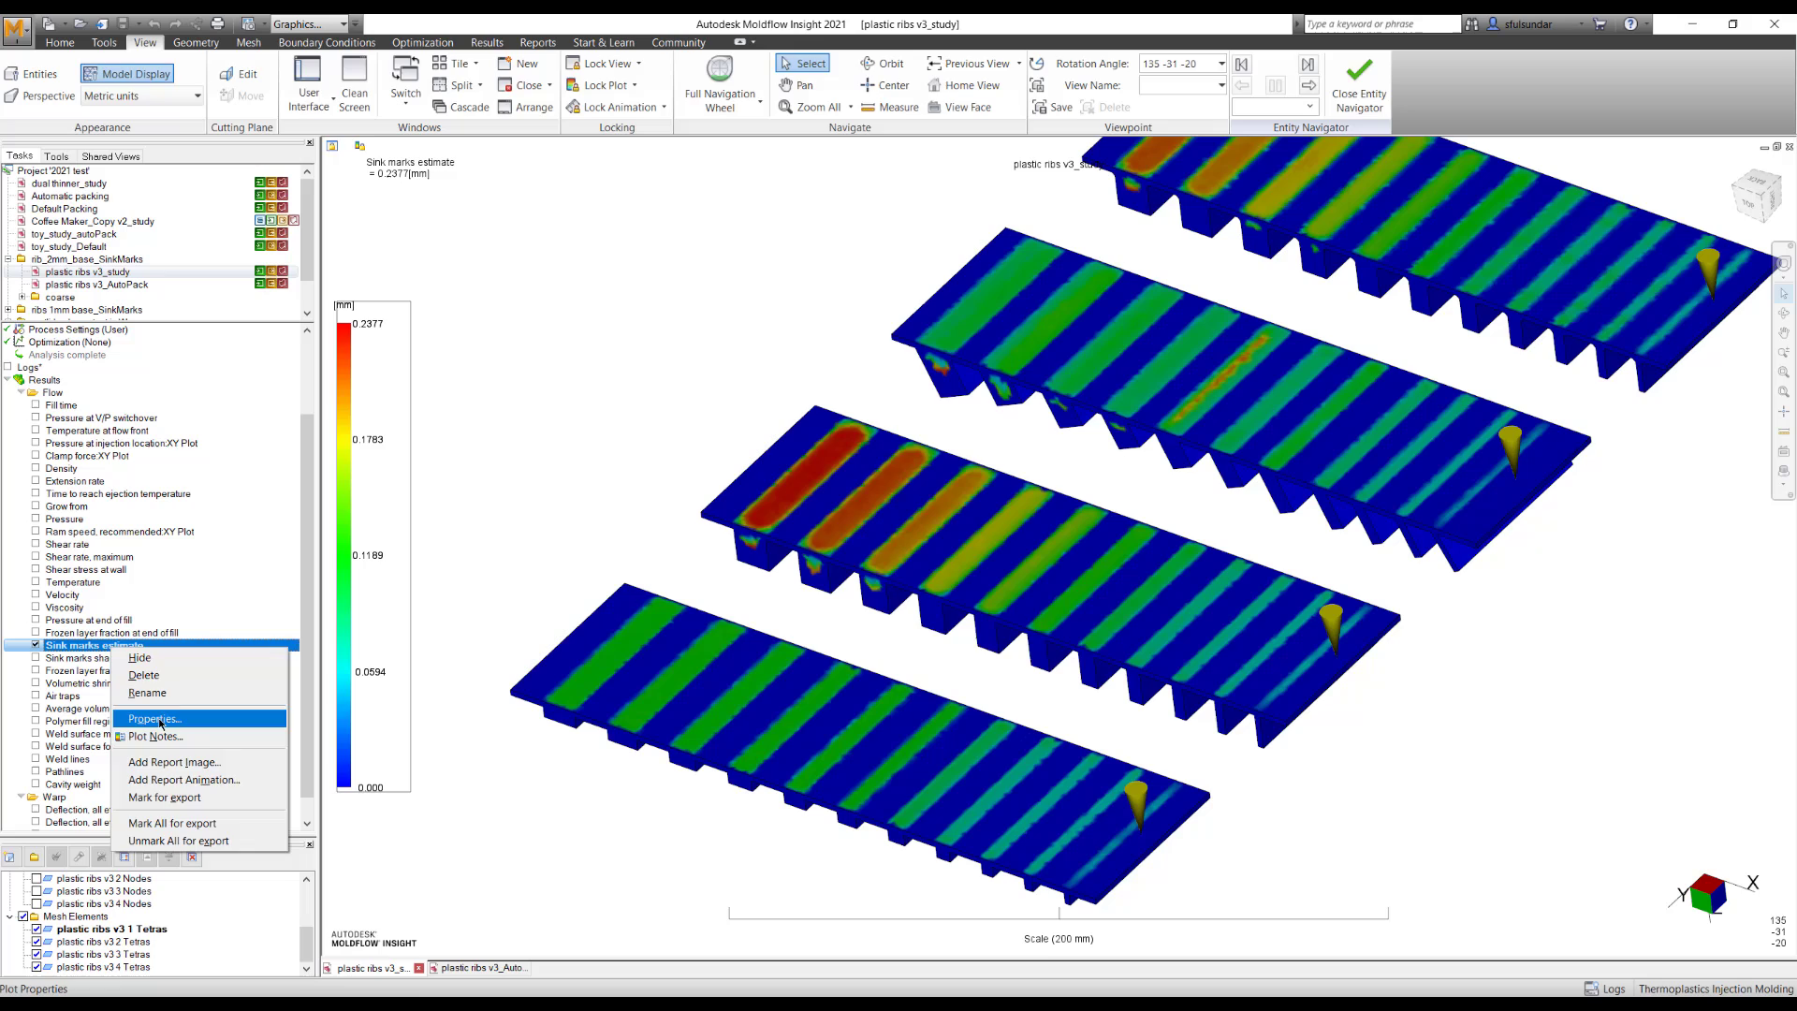
{"action": "left_click", "coordinate": [155, 719]}
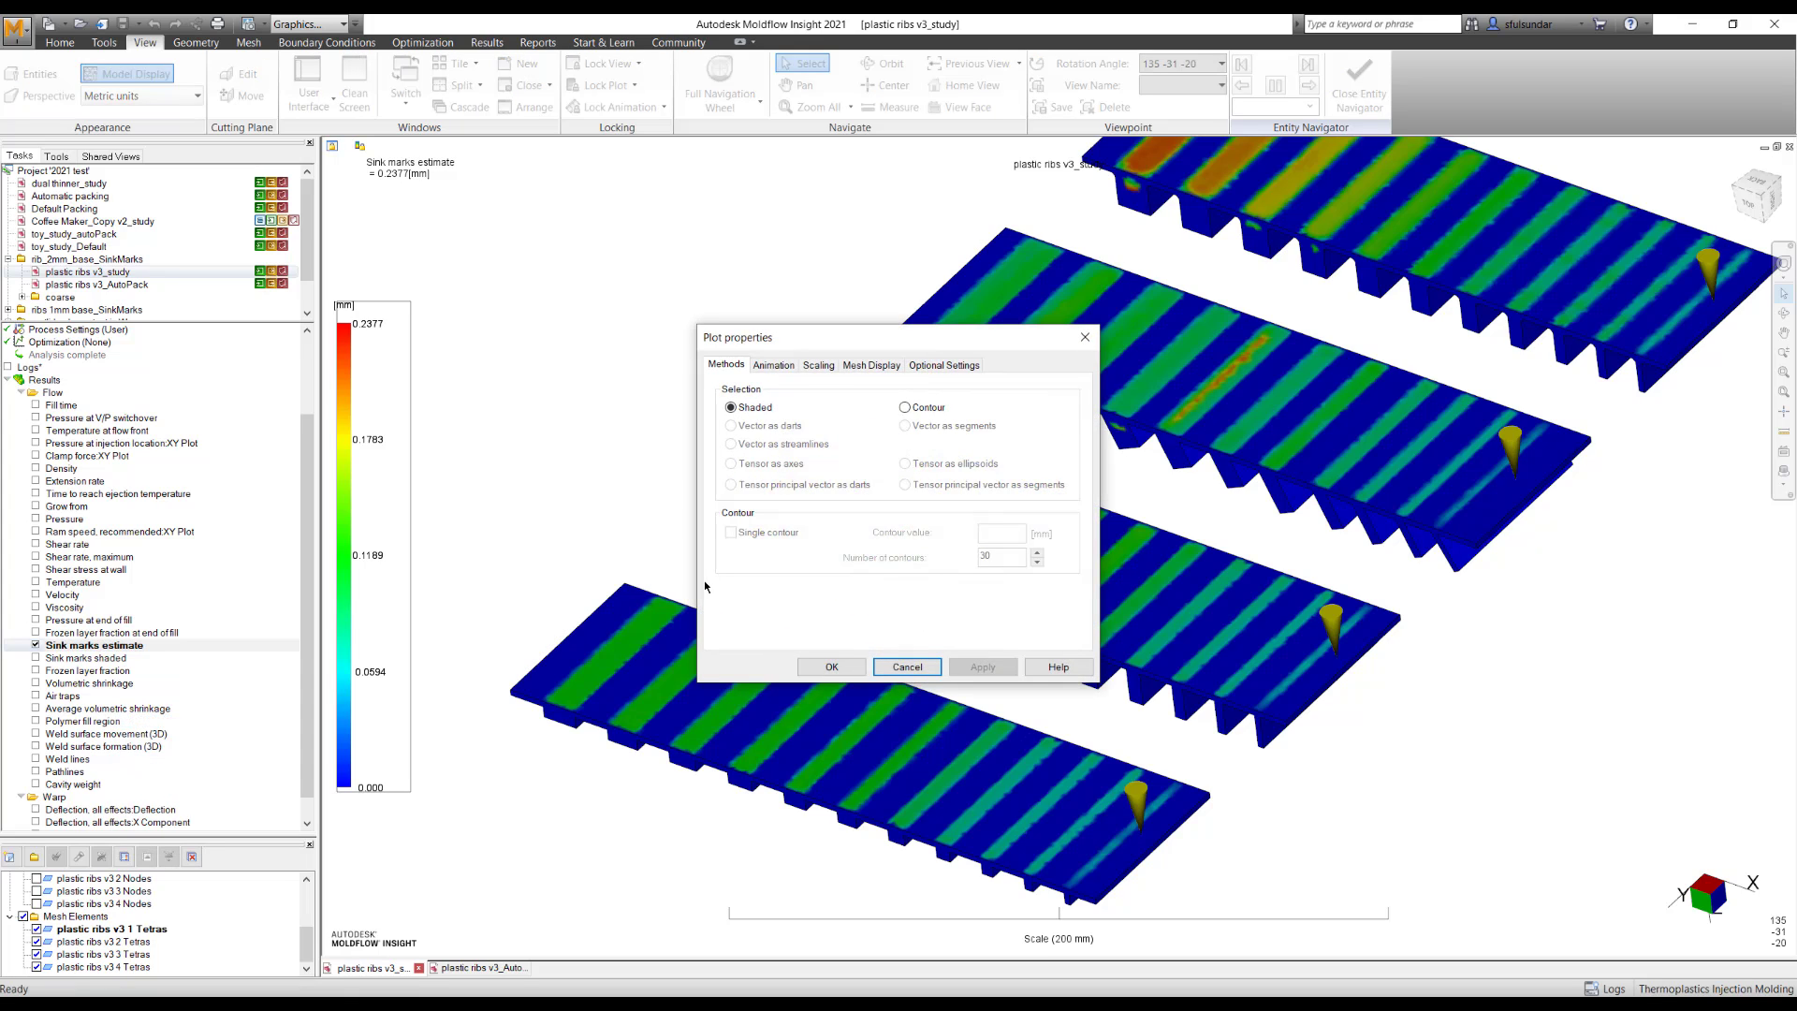
{"action": "left_click", "coordinate": [939, 366]}
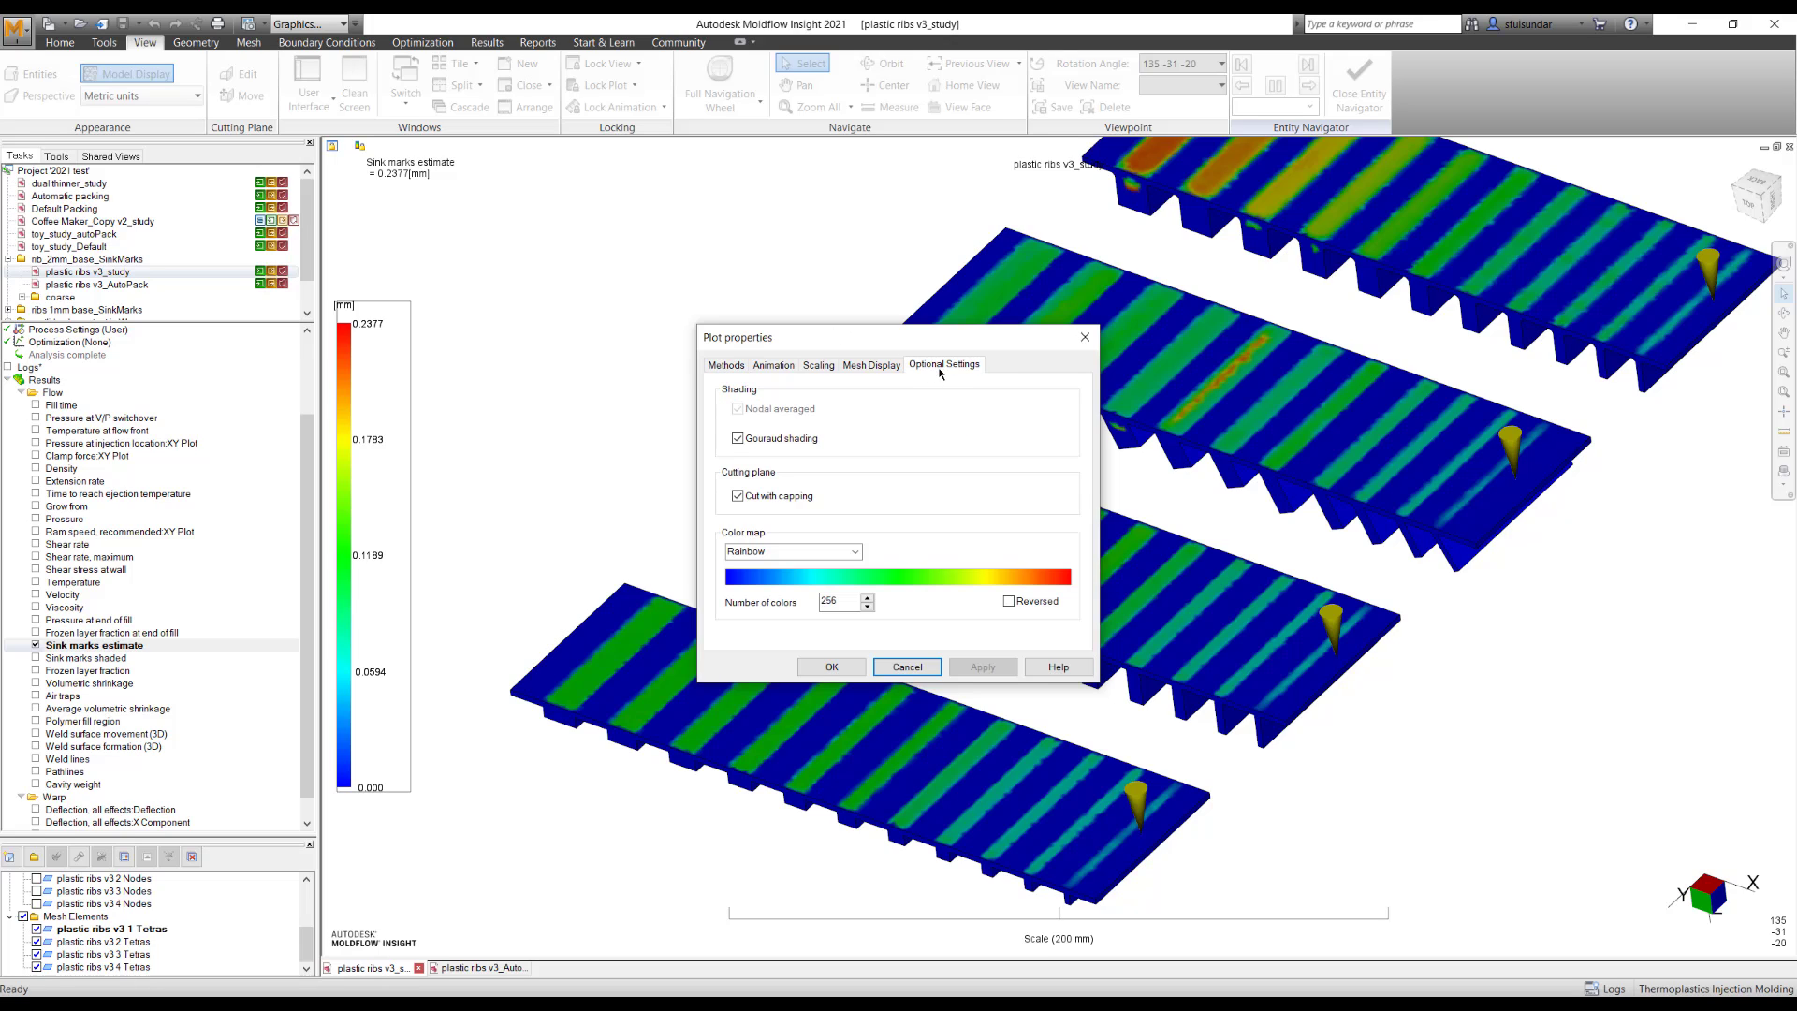
{"action": "left_click", "coordinate": [854, 552]}
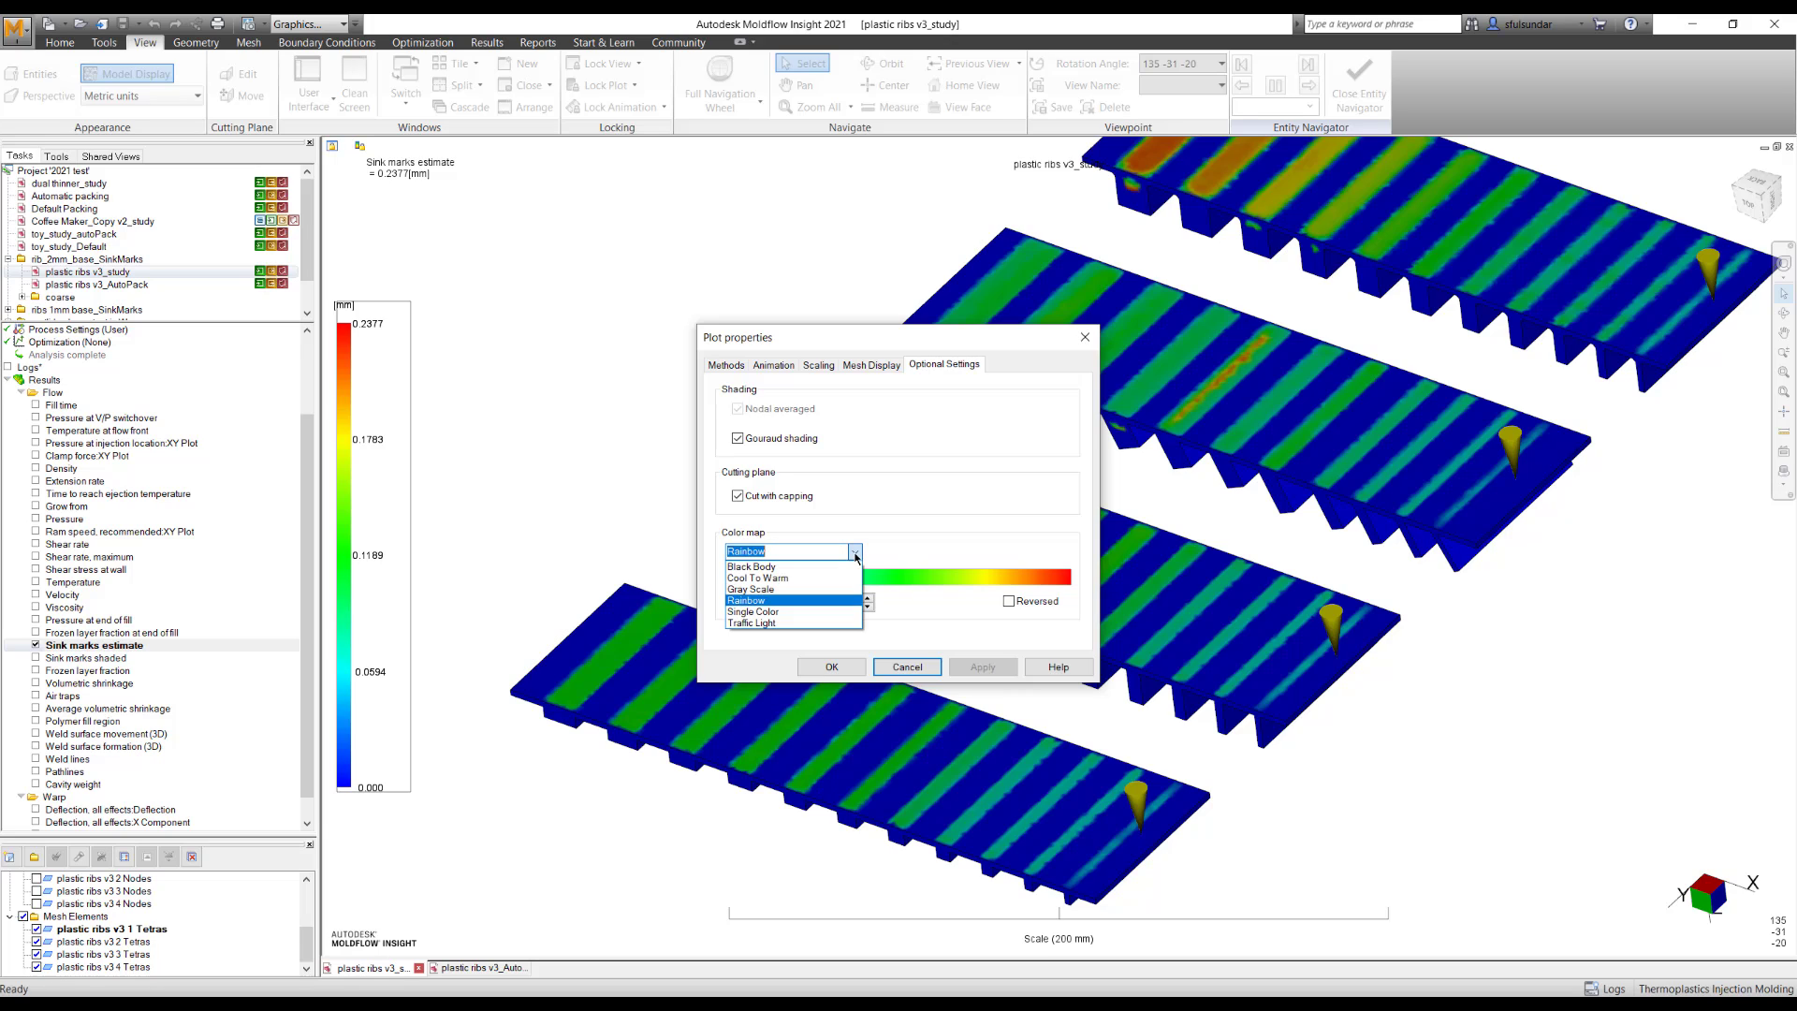
{"action": "left_click", "coordinate": [773, 624]}
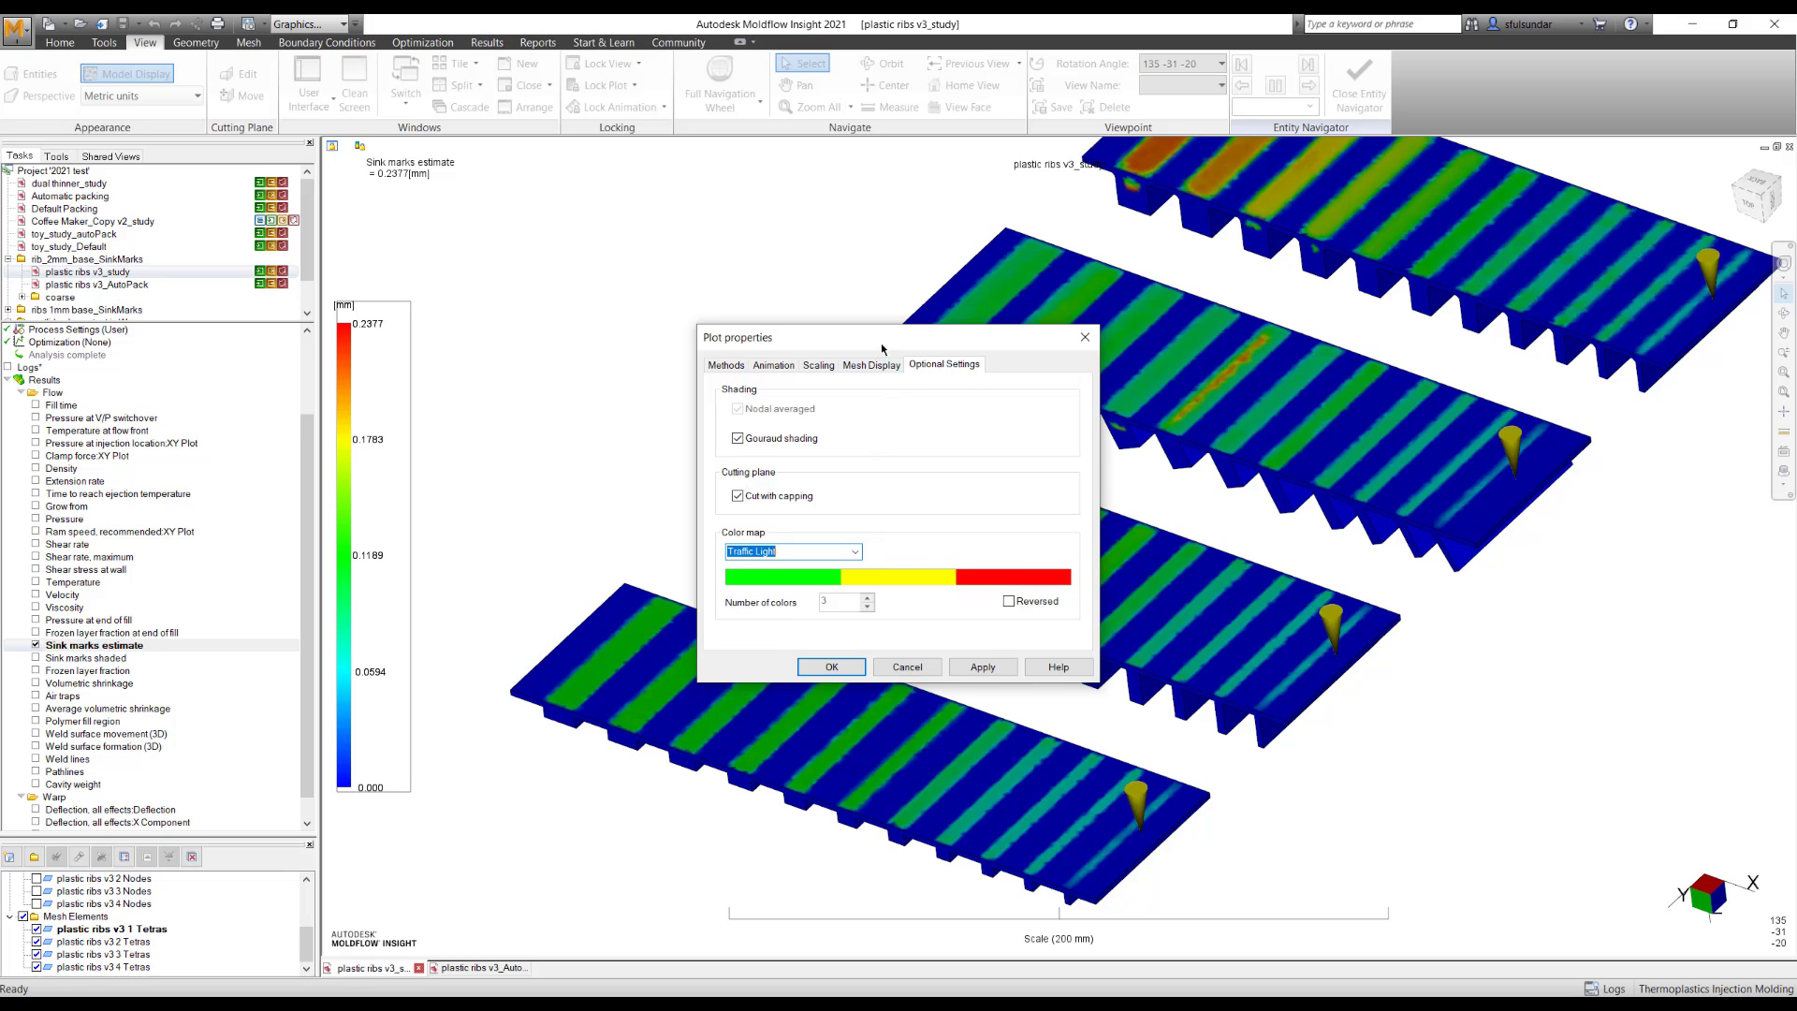
{"action": "left_click_drag", "start_coordinate": [882, 349], "coordinate": [550, 211]}
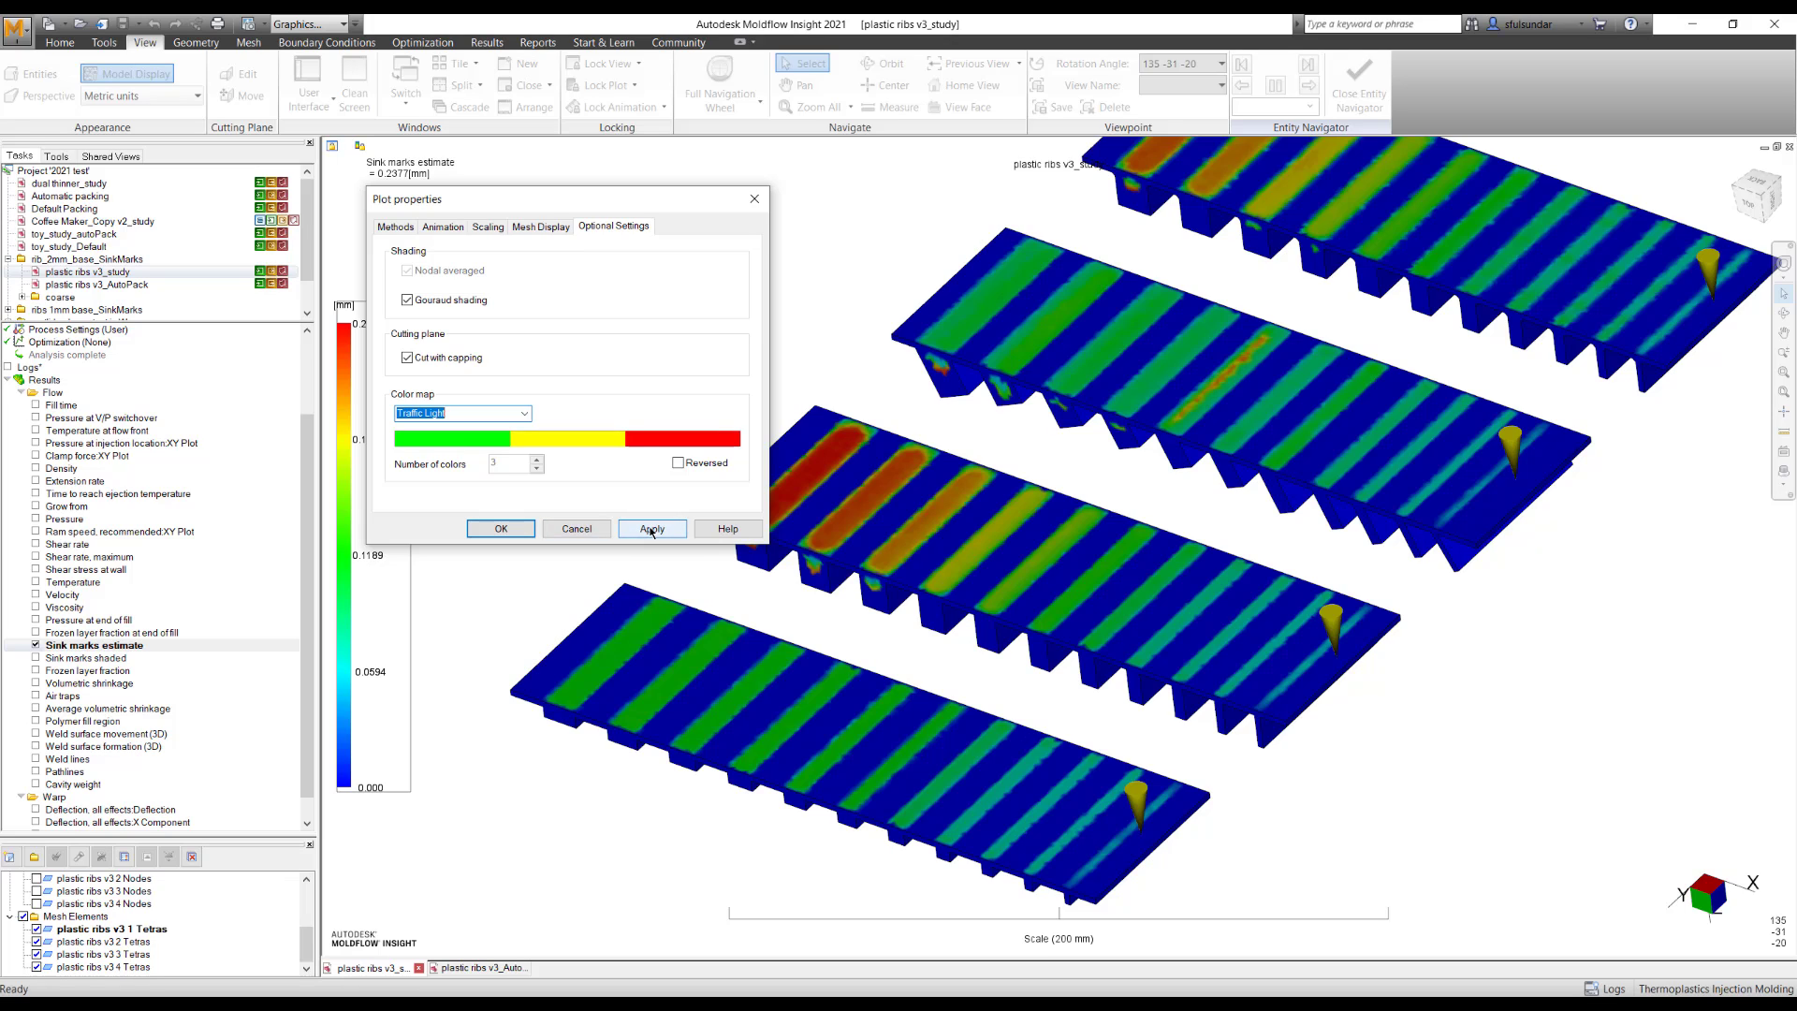
{"action": "left_click", "coordinate": [653, 529]}
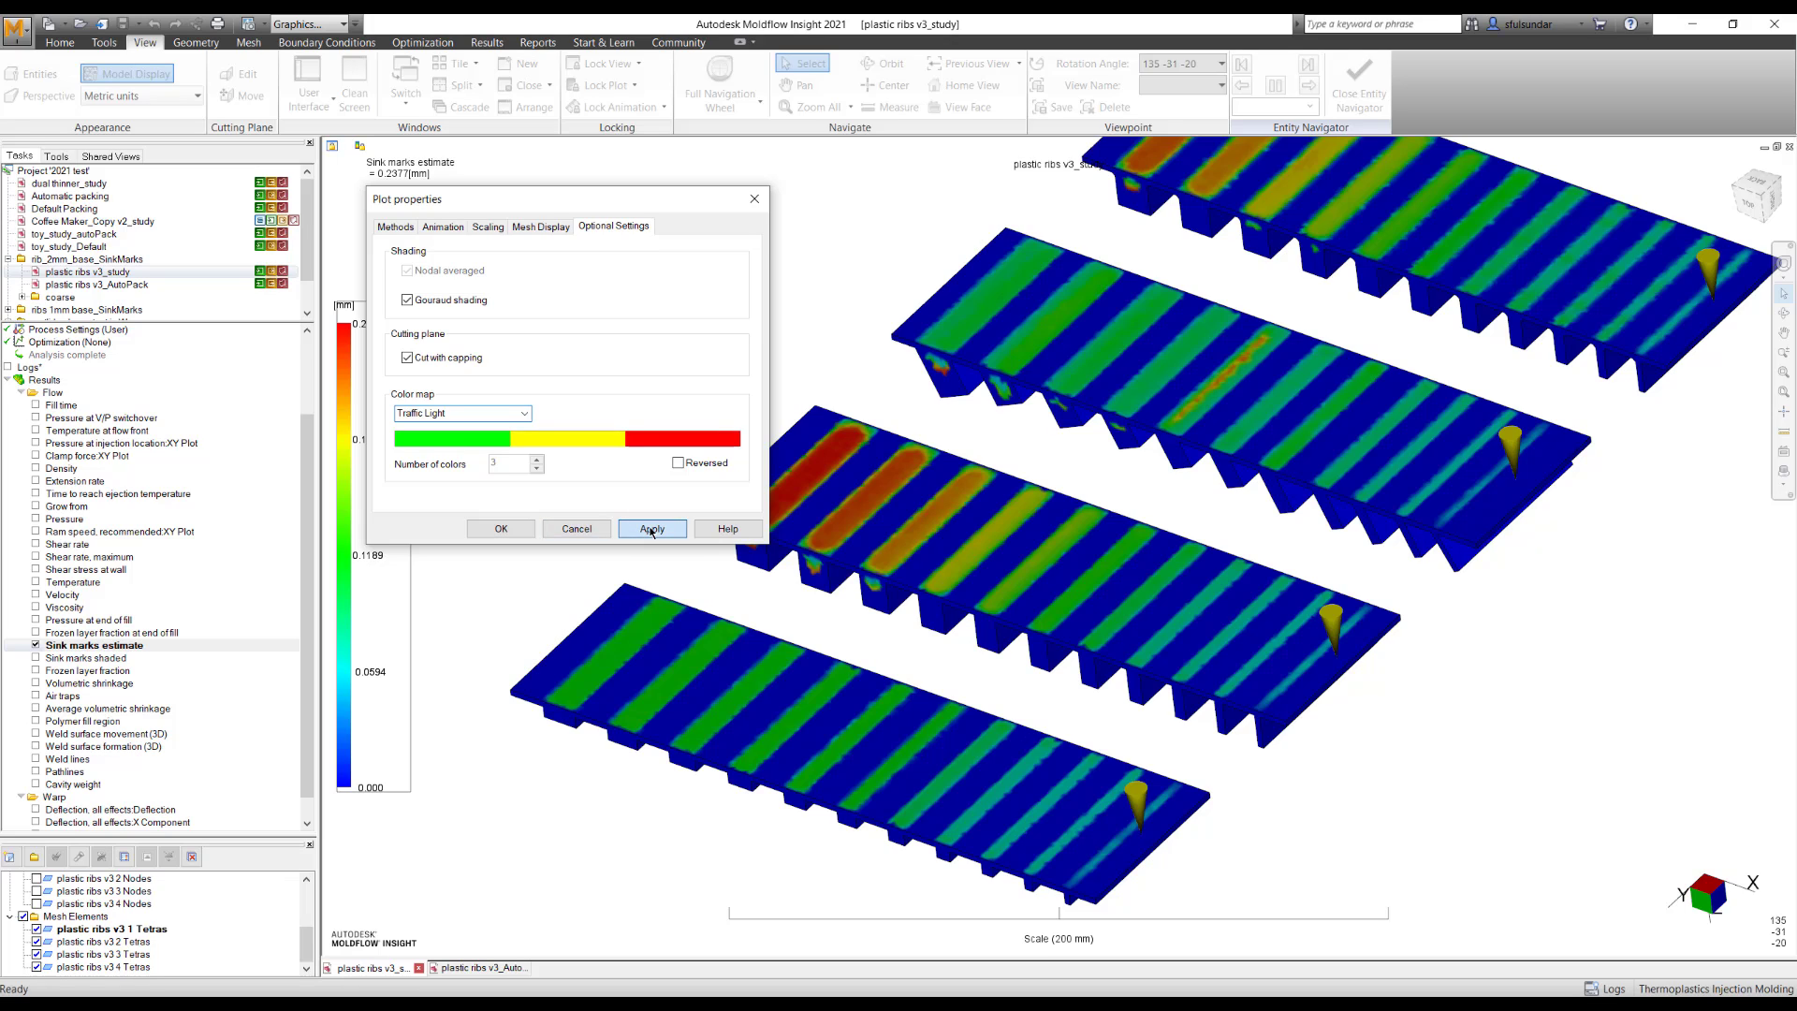
{"action": "left_click", "coordinate": [499, 529]}
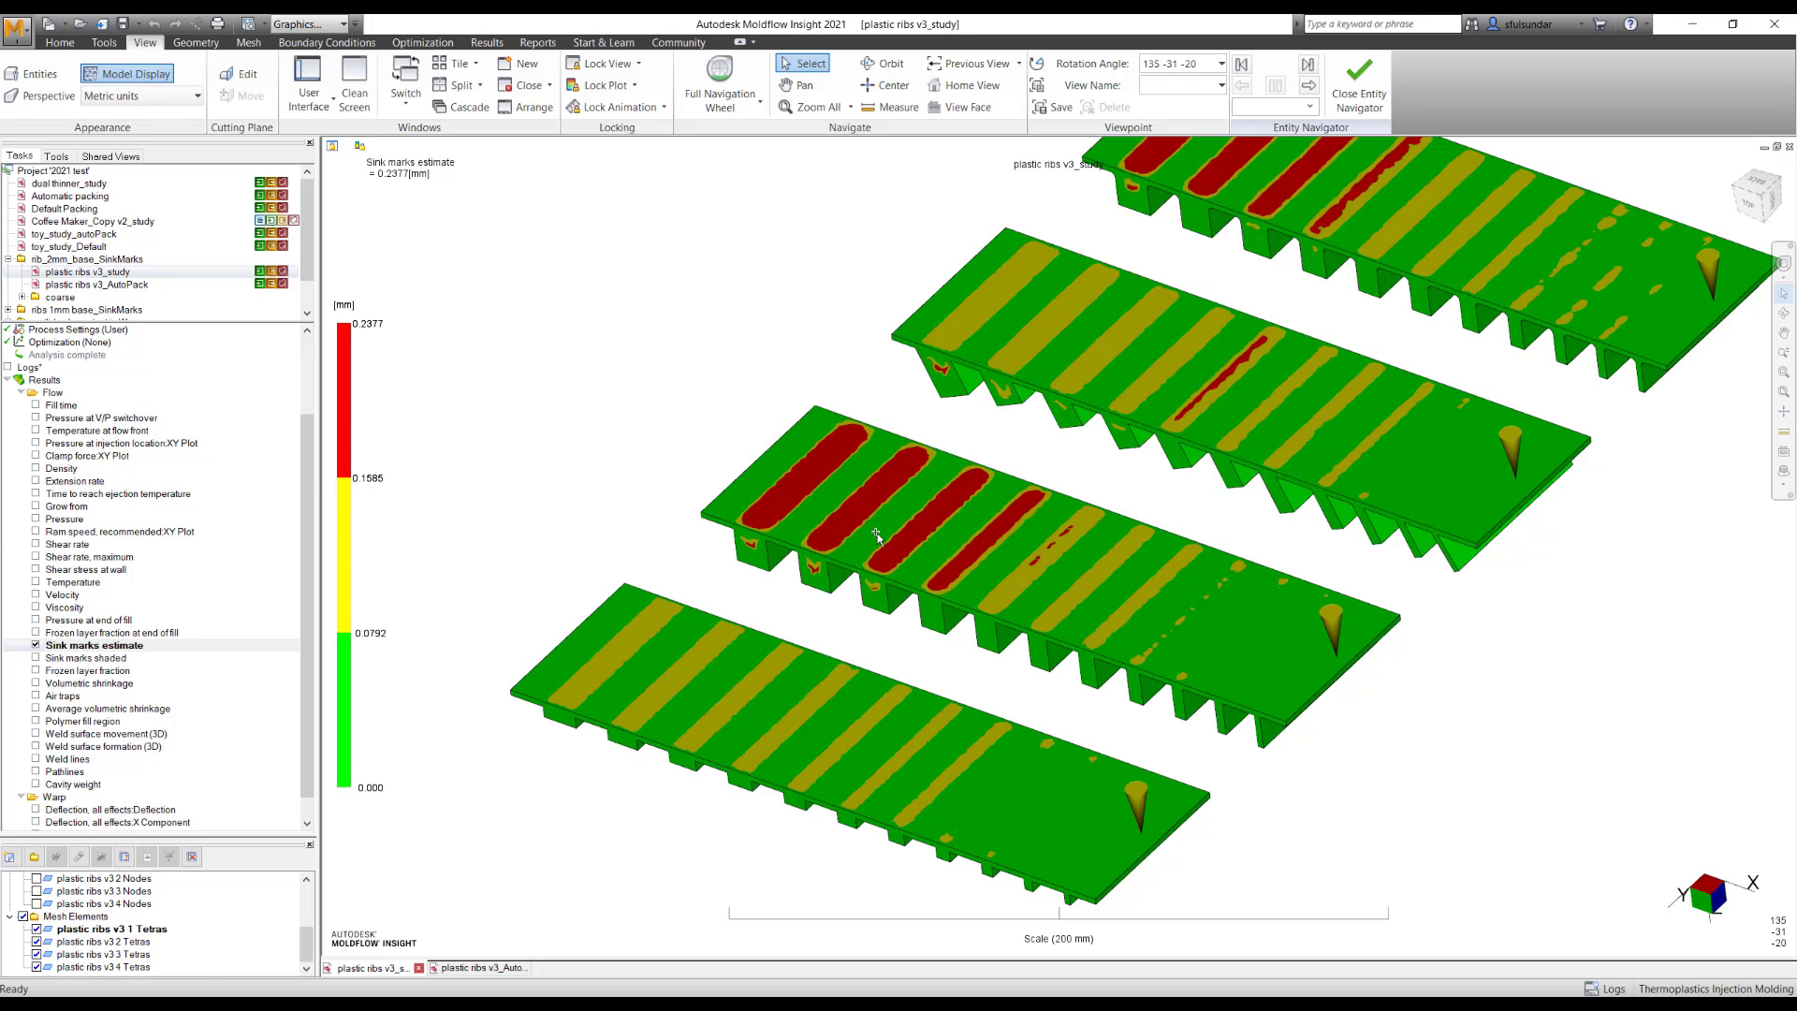
Examine the sink marks plot, probing plate points for depths such as 0.0396 mm.
{"action": "middle_click_drag", "start_coordinate": [753, 416], "coordinate": [754, 416]}
{"action": "right_click", "coordinate": [754, 417]}
{"action": "left_click", "coordinate": [823, 439]}
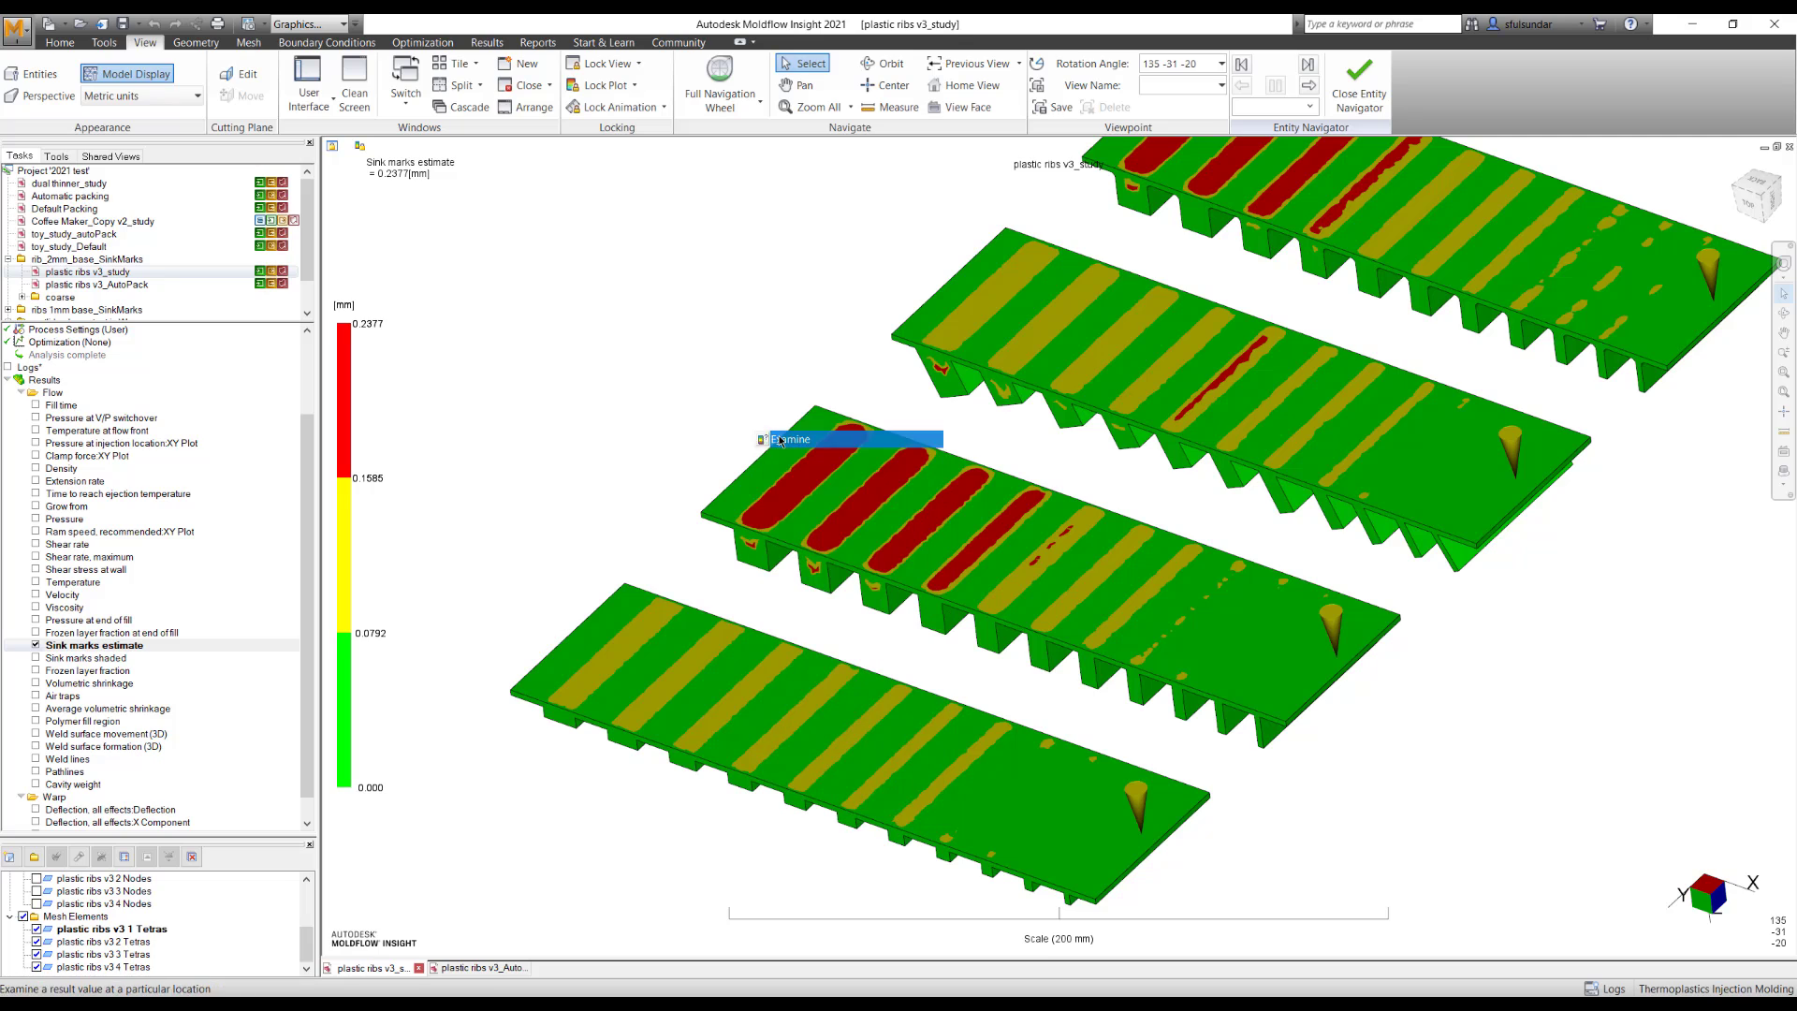
{"action": "left_click", "coordinate": [784, 488]}
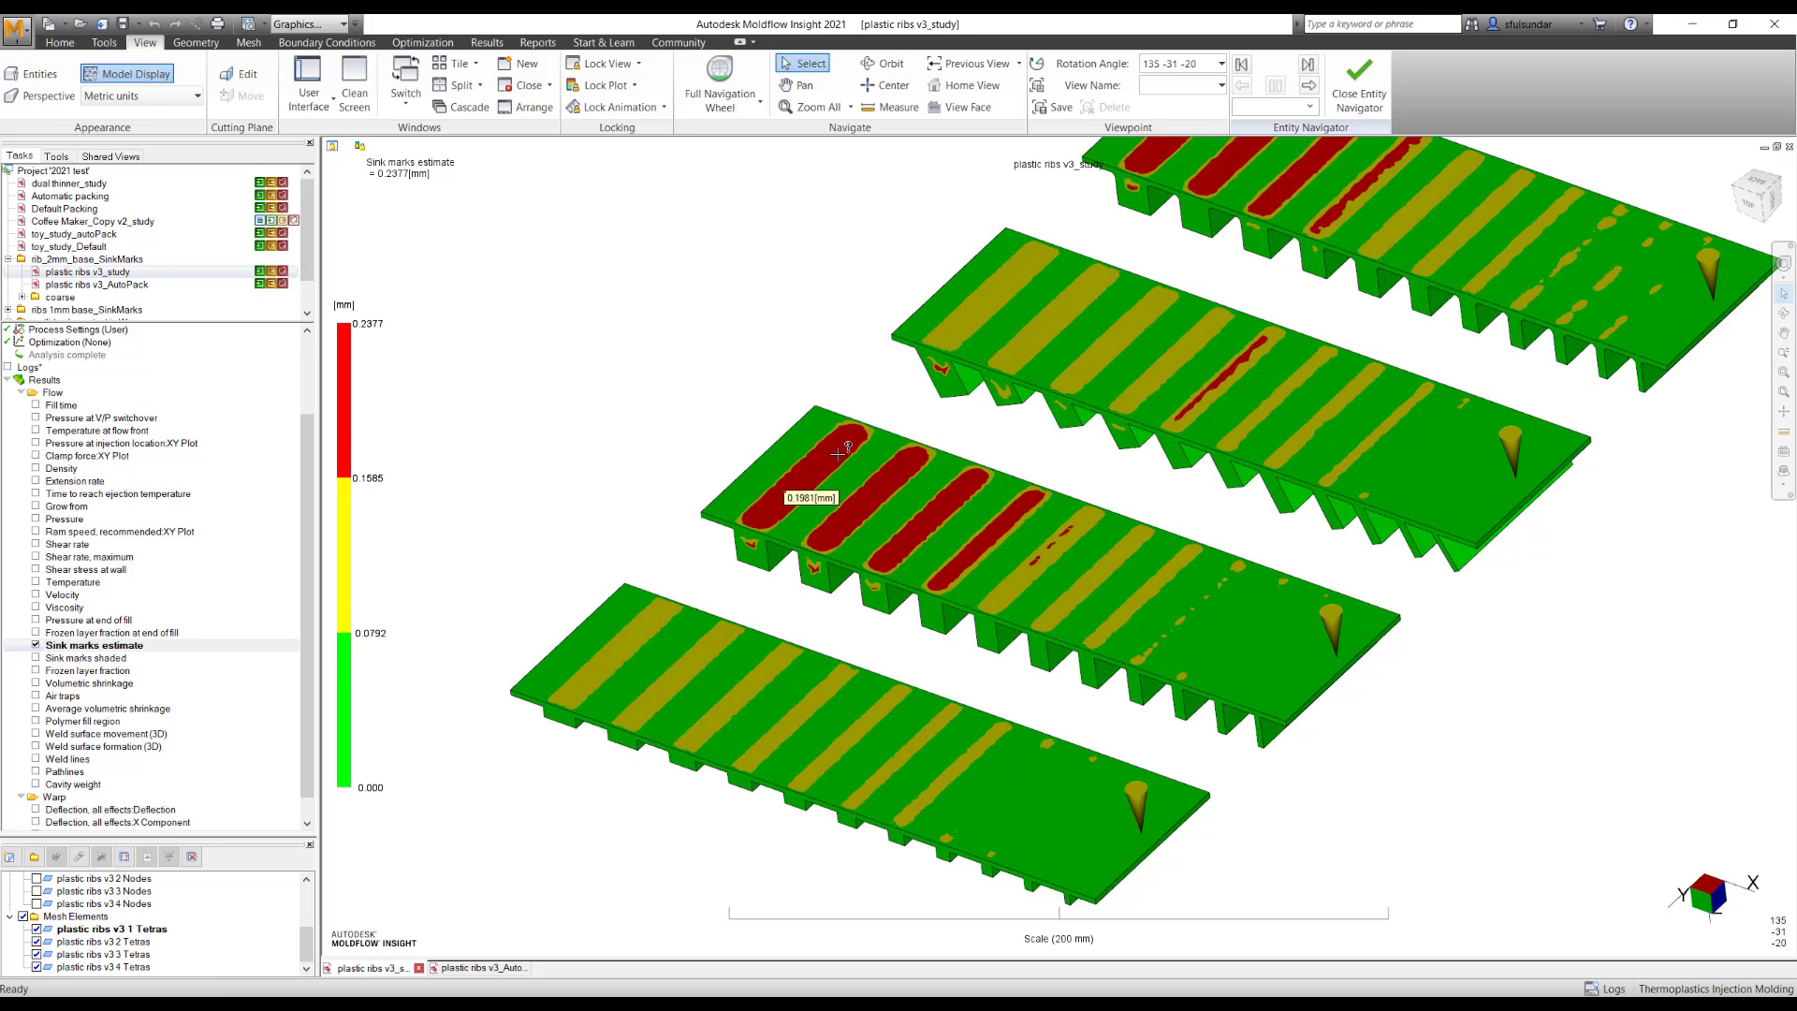
{"action": "left_click", "coordinate": [1035, 607]}
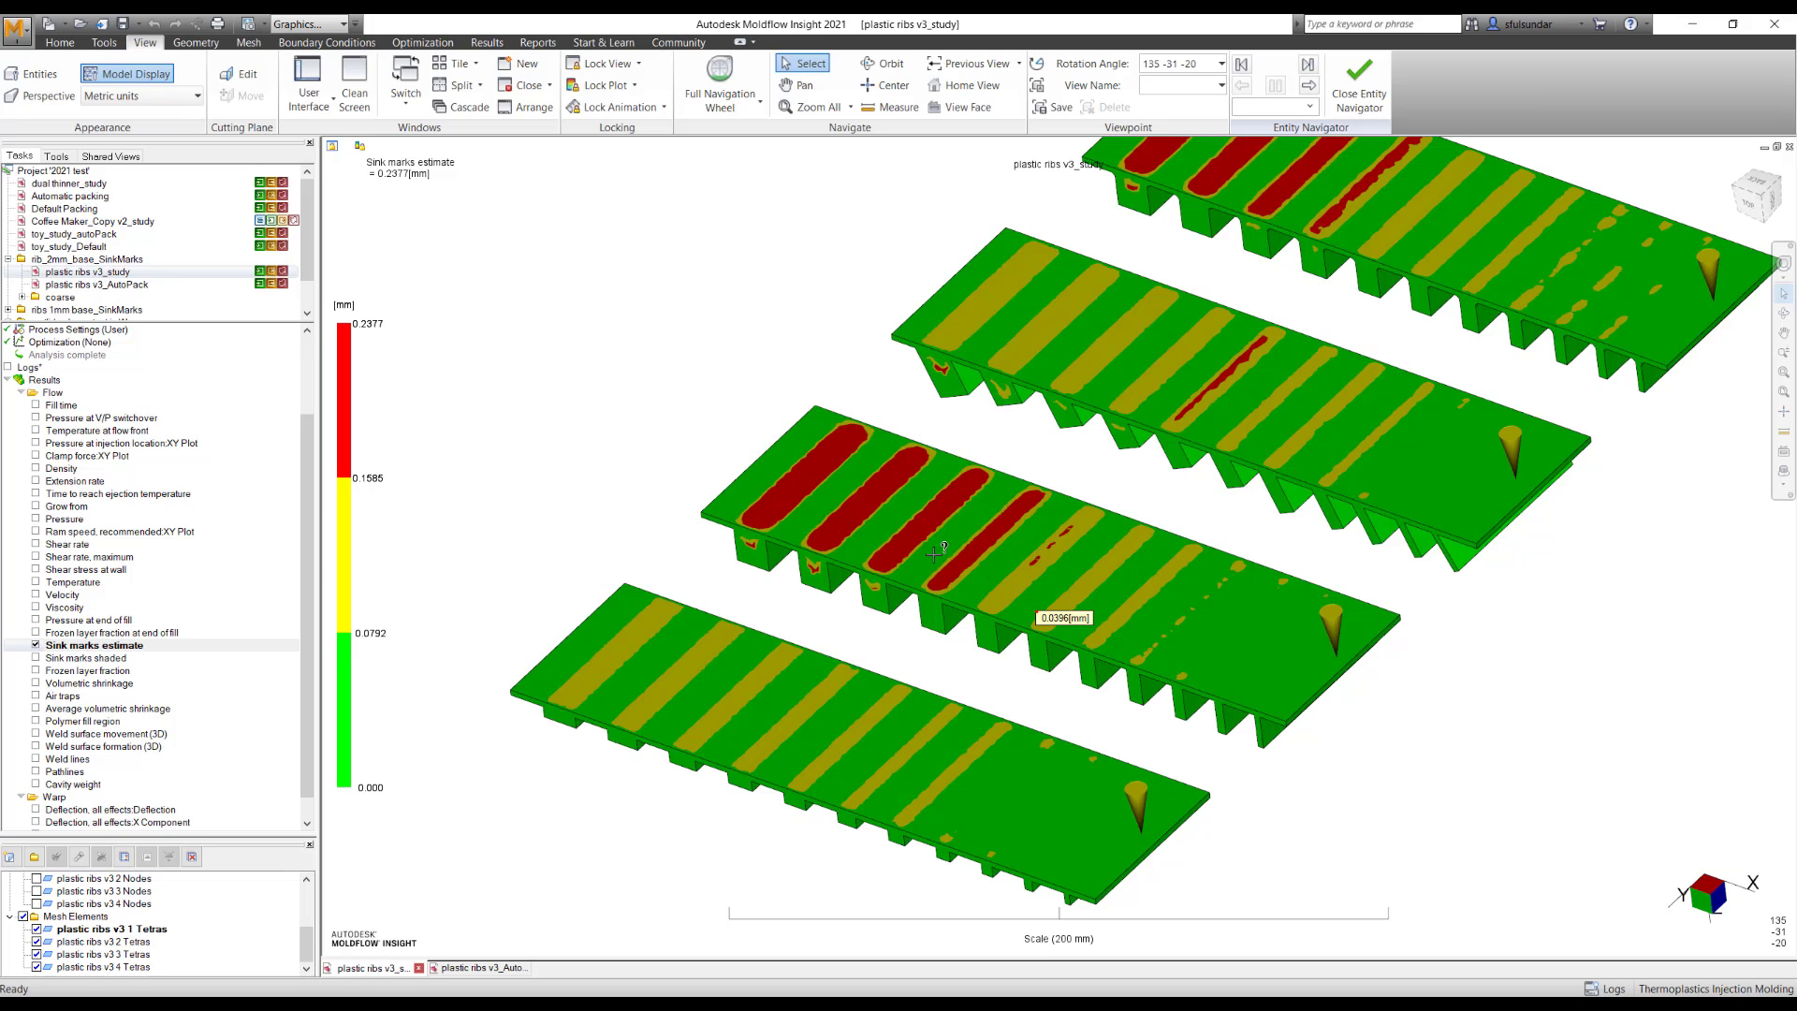
Change the sink marks estimate colour map to Gray Scale, apply it, and orbit the model.
{"action": "right_click", "coordinate": [127, 646]}
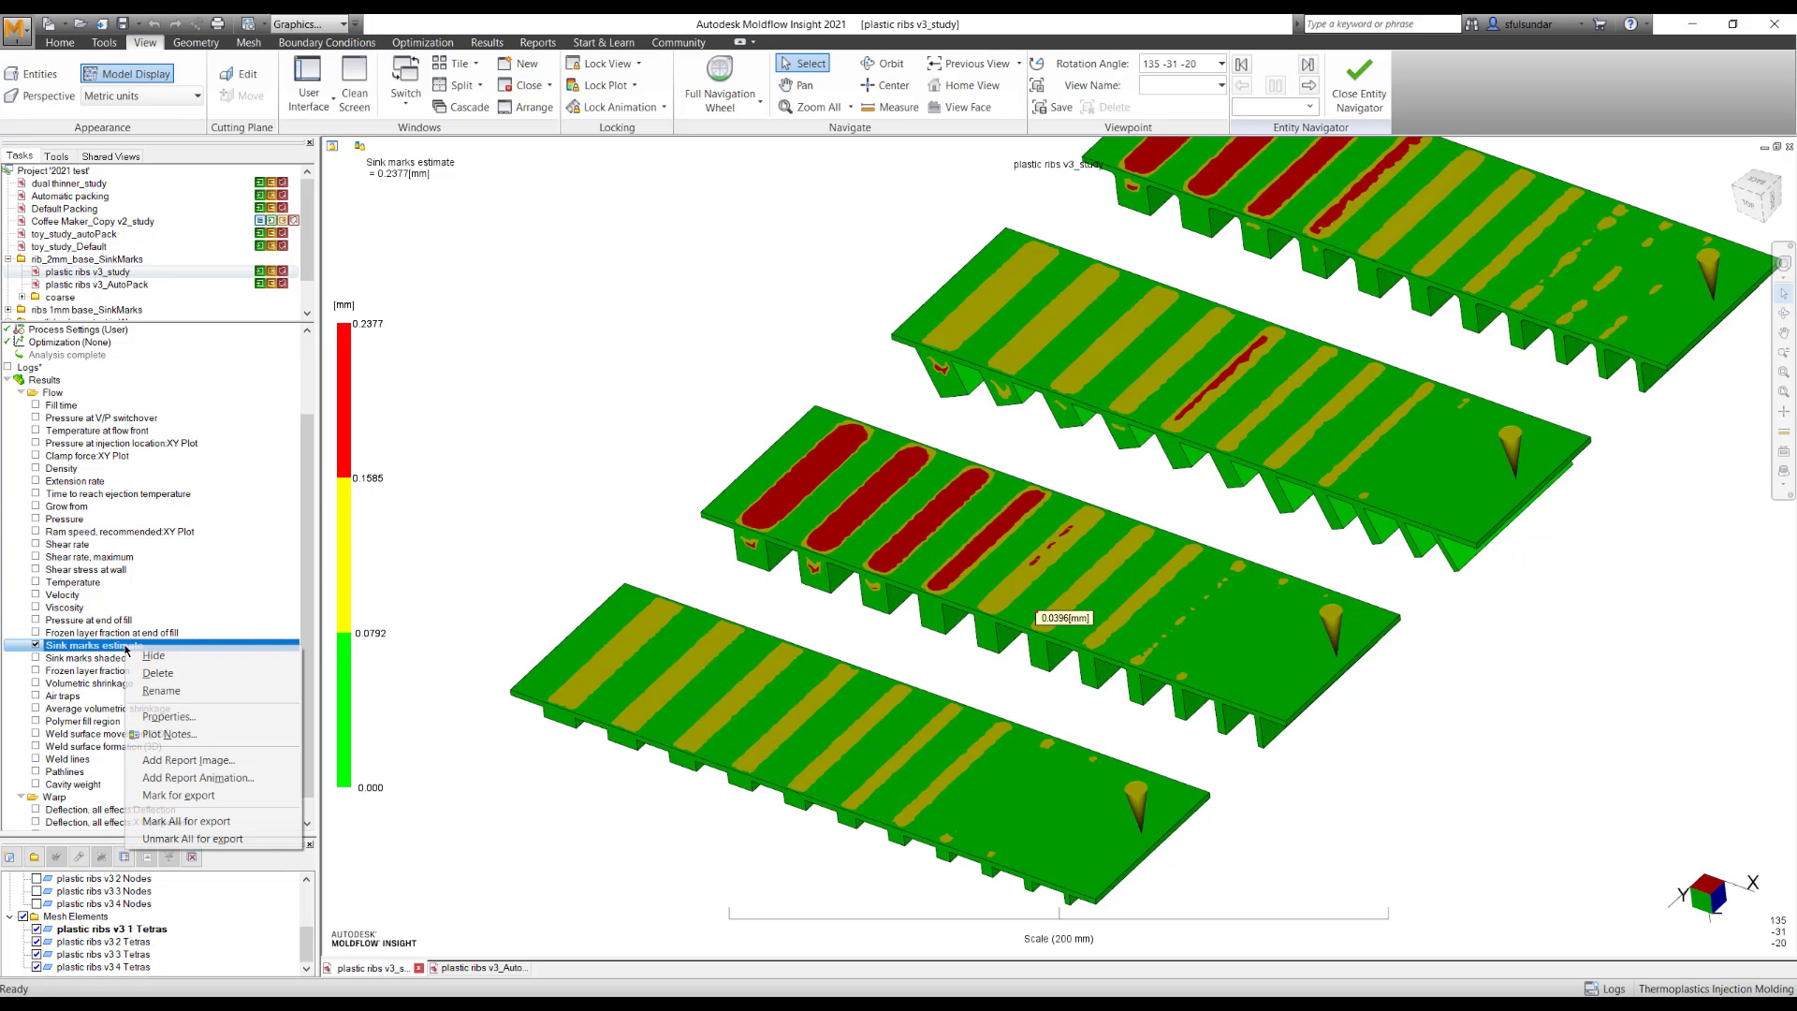
{"action": "left_click", "coordinate": [168, 717]}
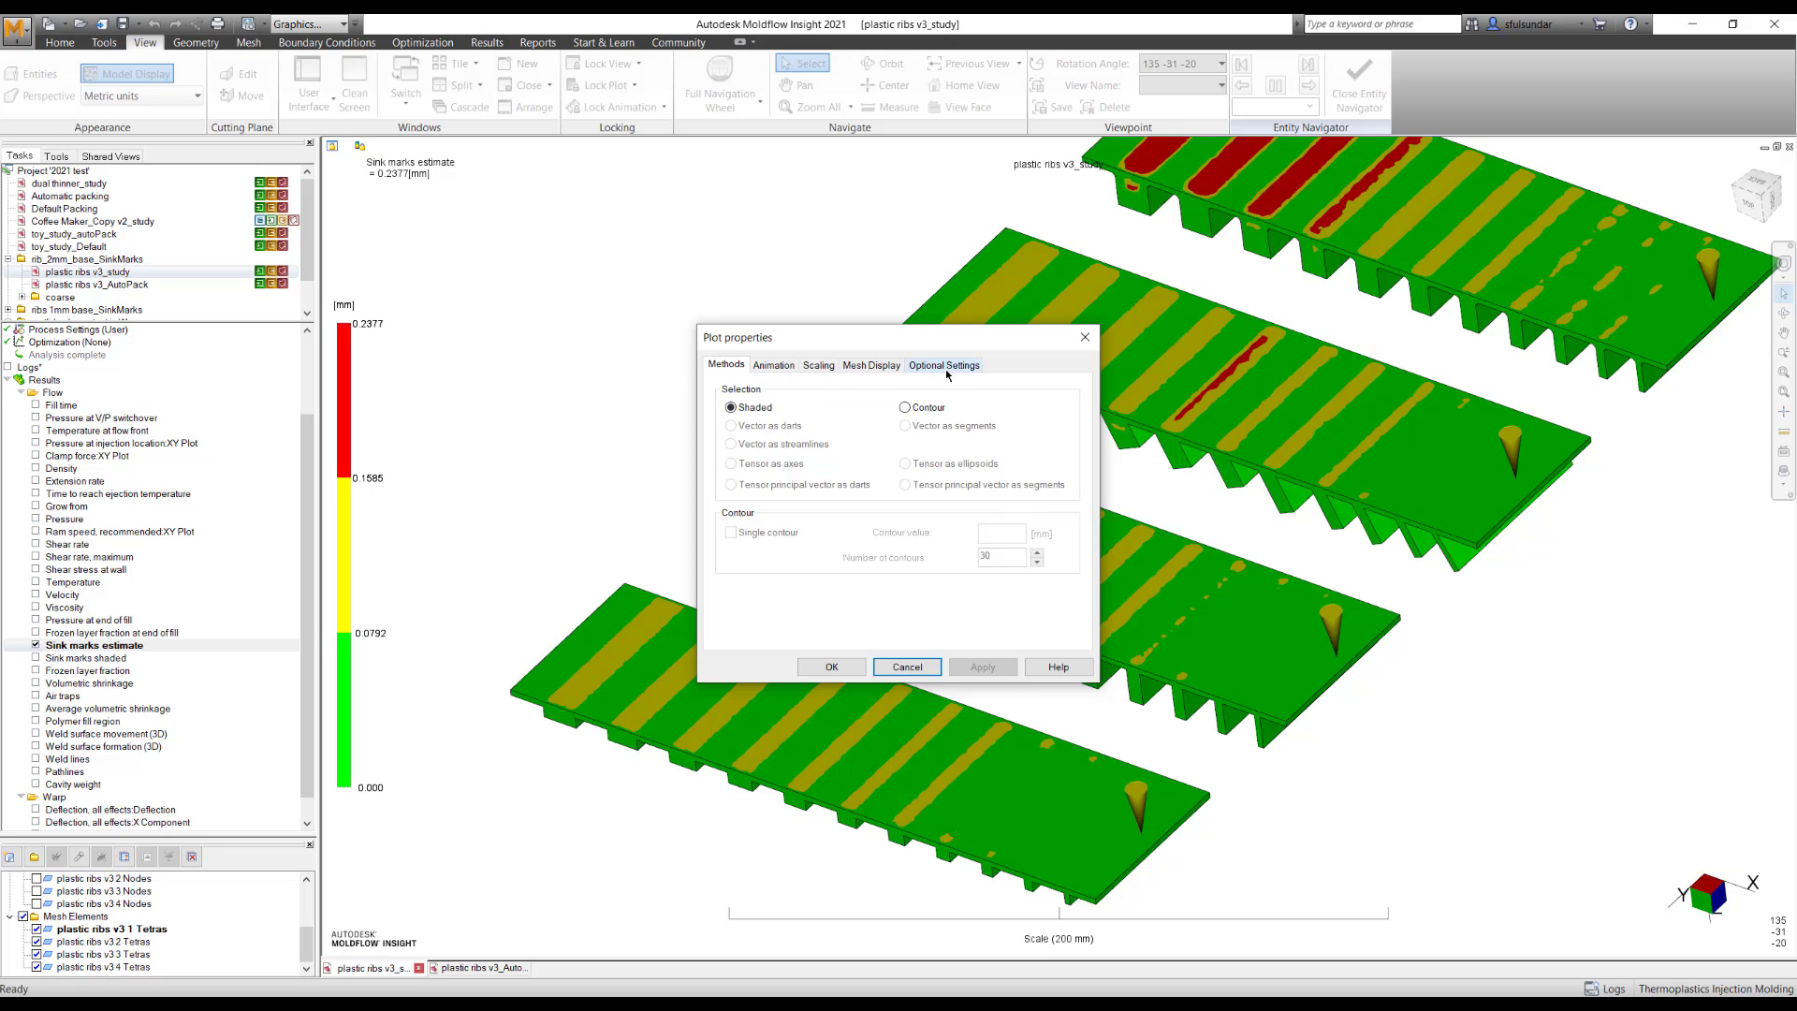
{"action": "left_click", "coordinate": [945, 365]}
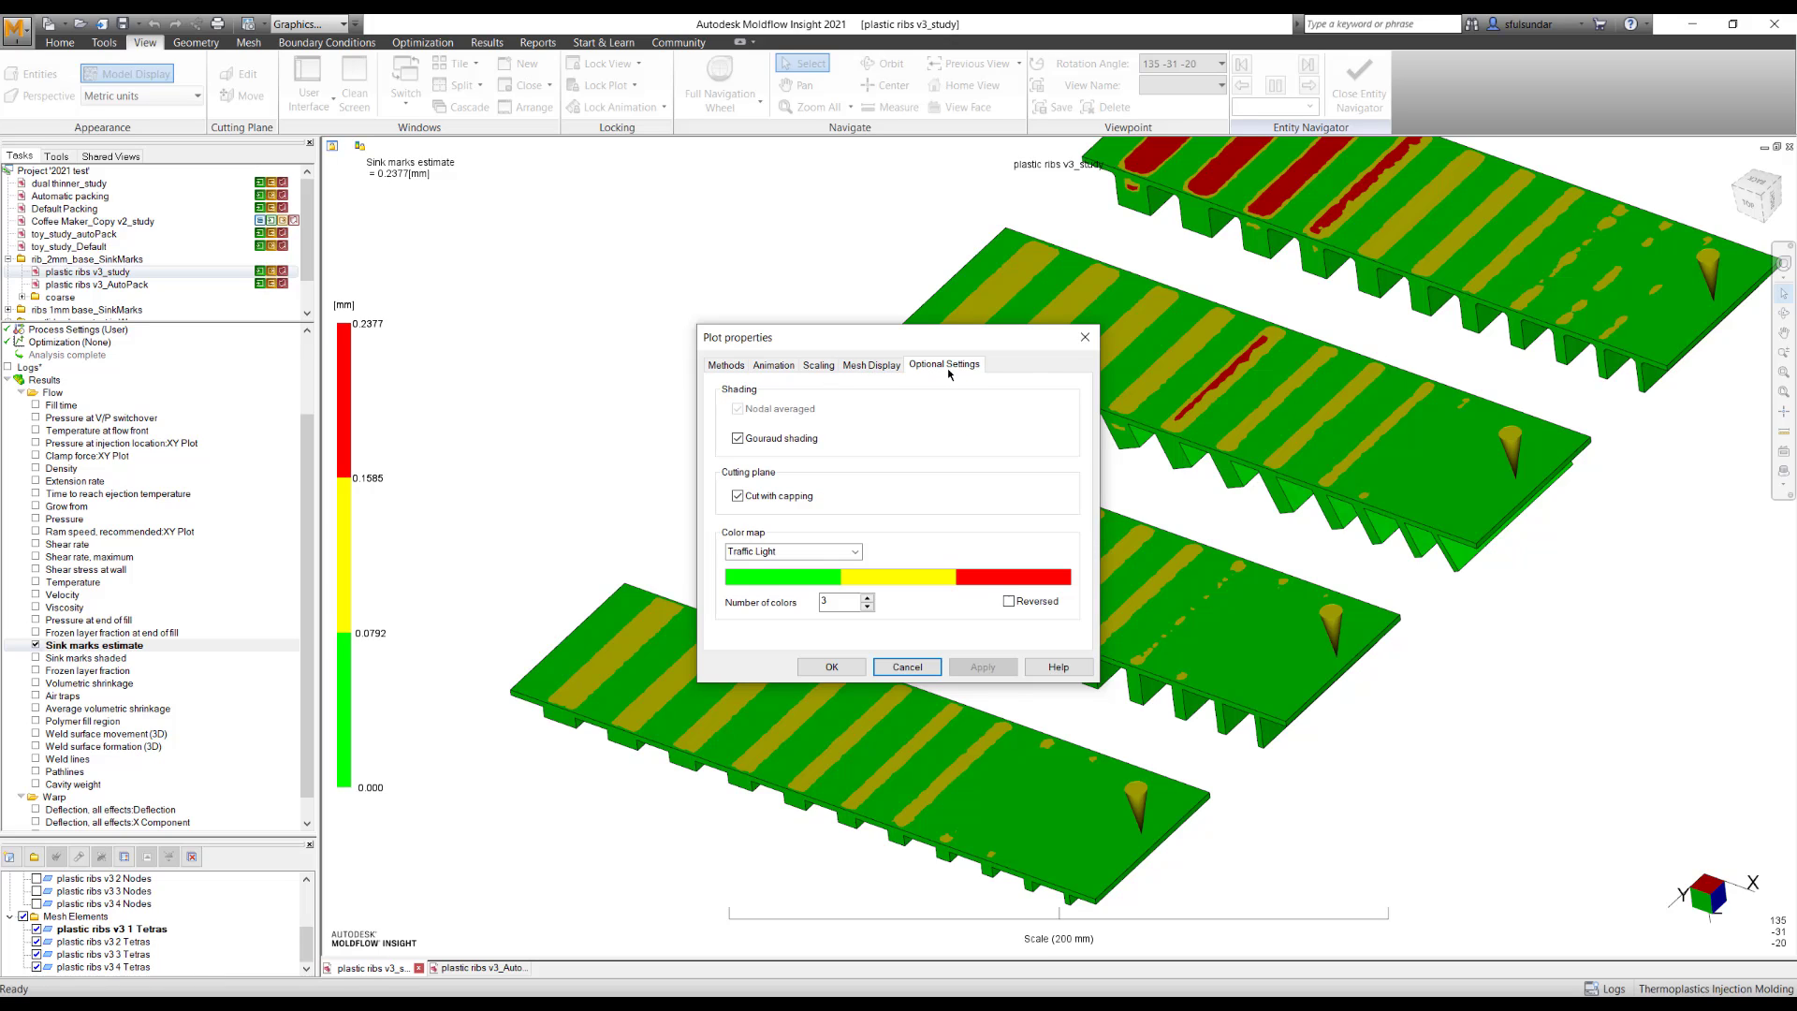
{"action": "left_click", "coordinate": [854, 551]}
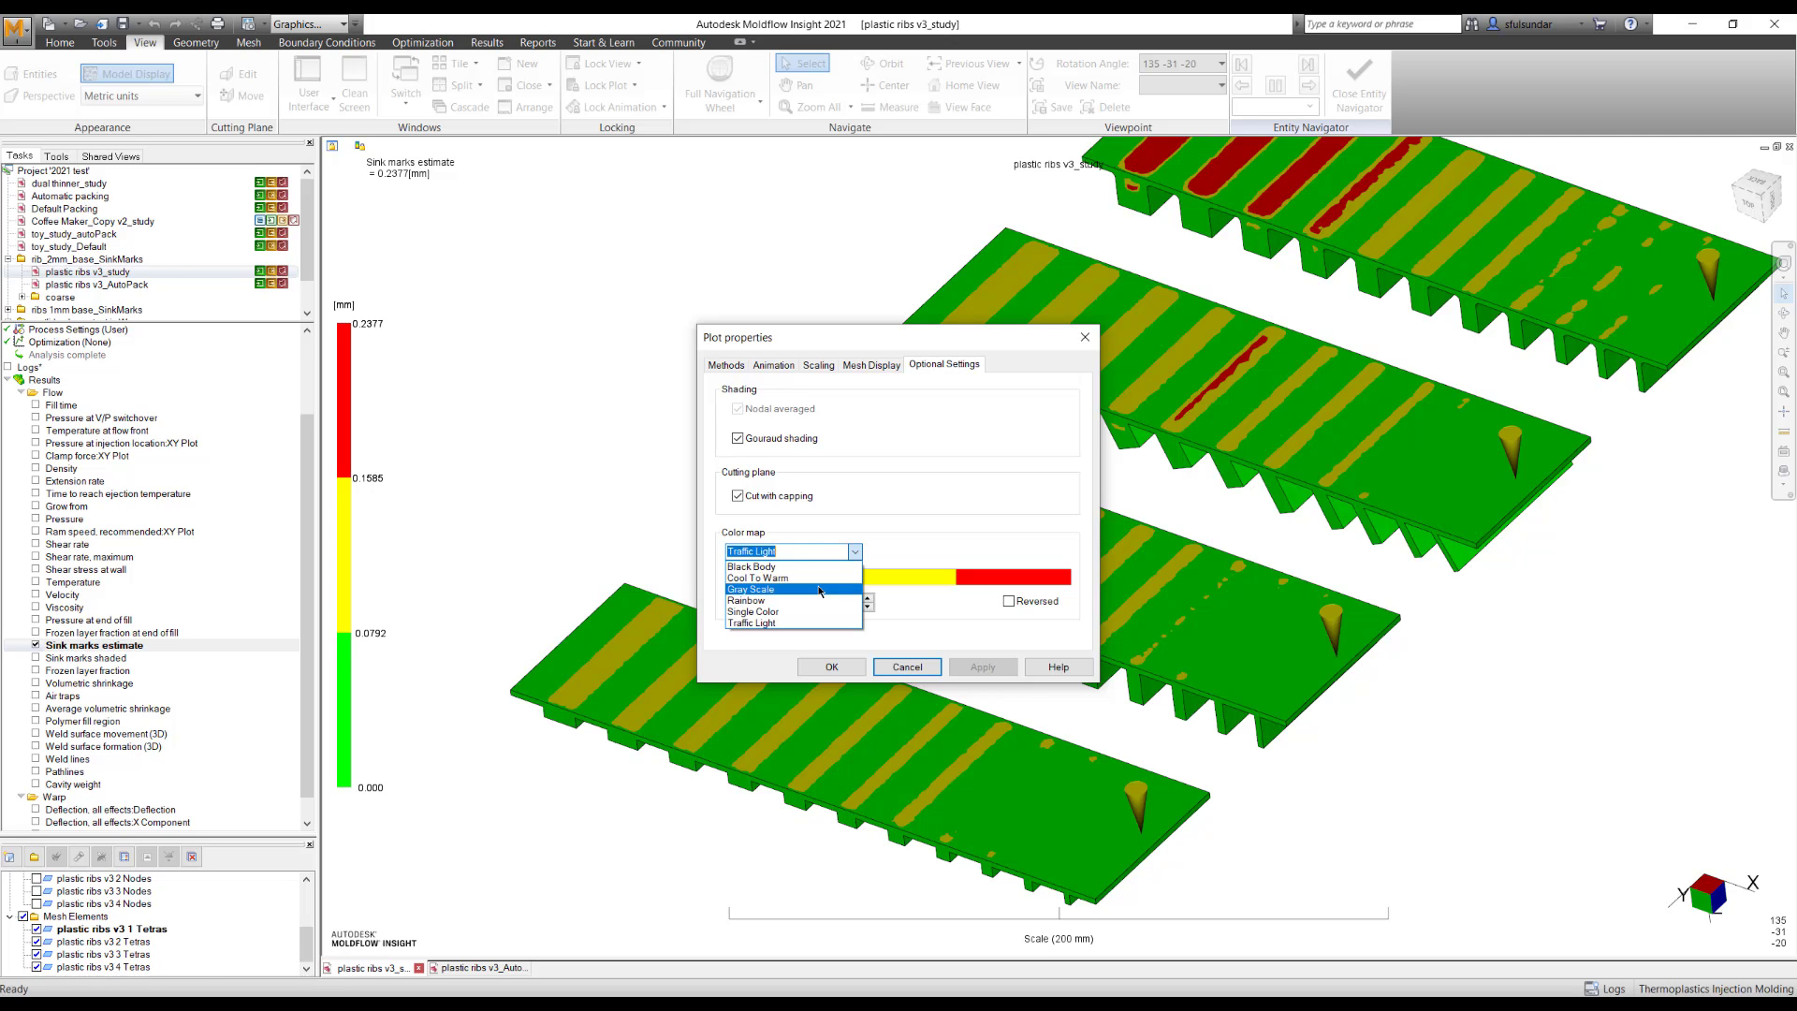
{"action": "left_click", "coordinate": [820, 589]}
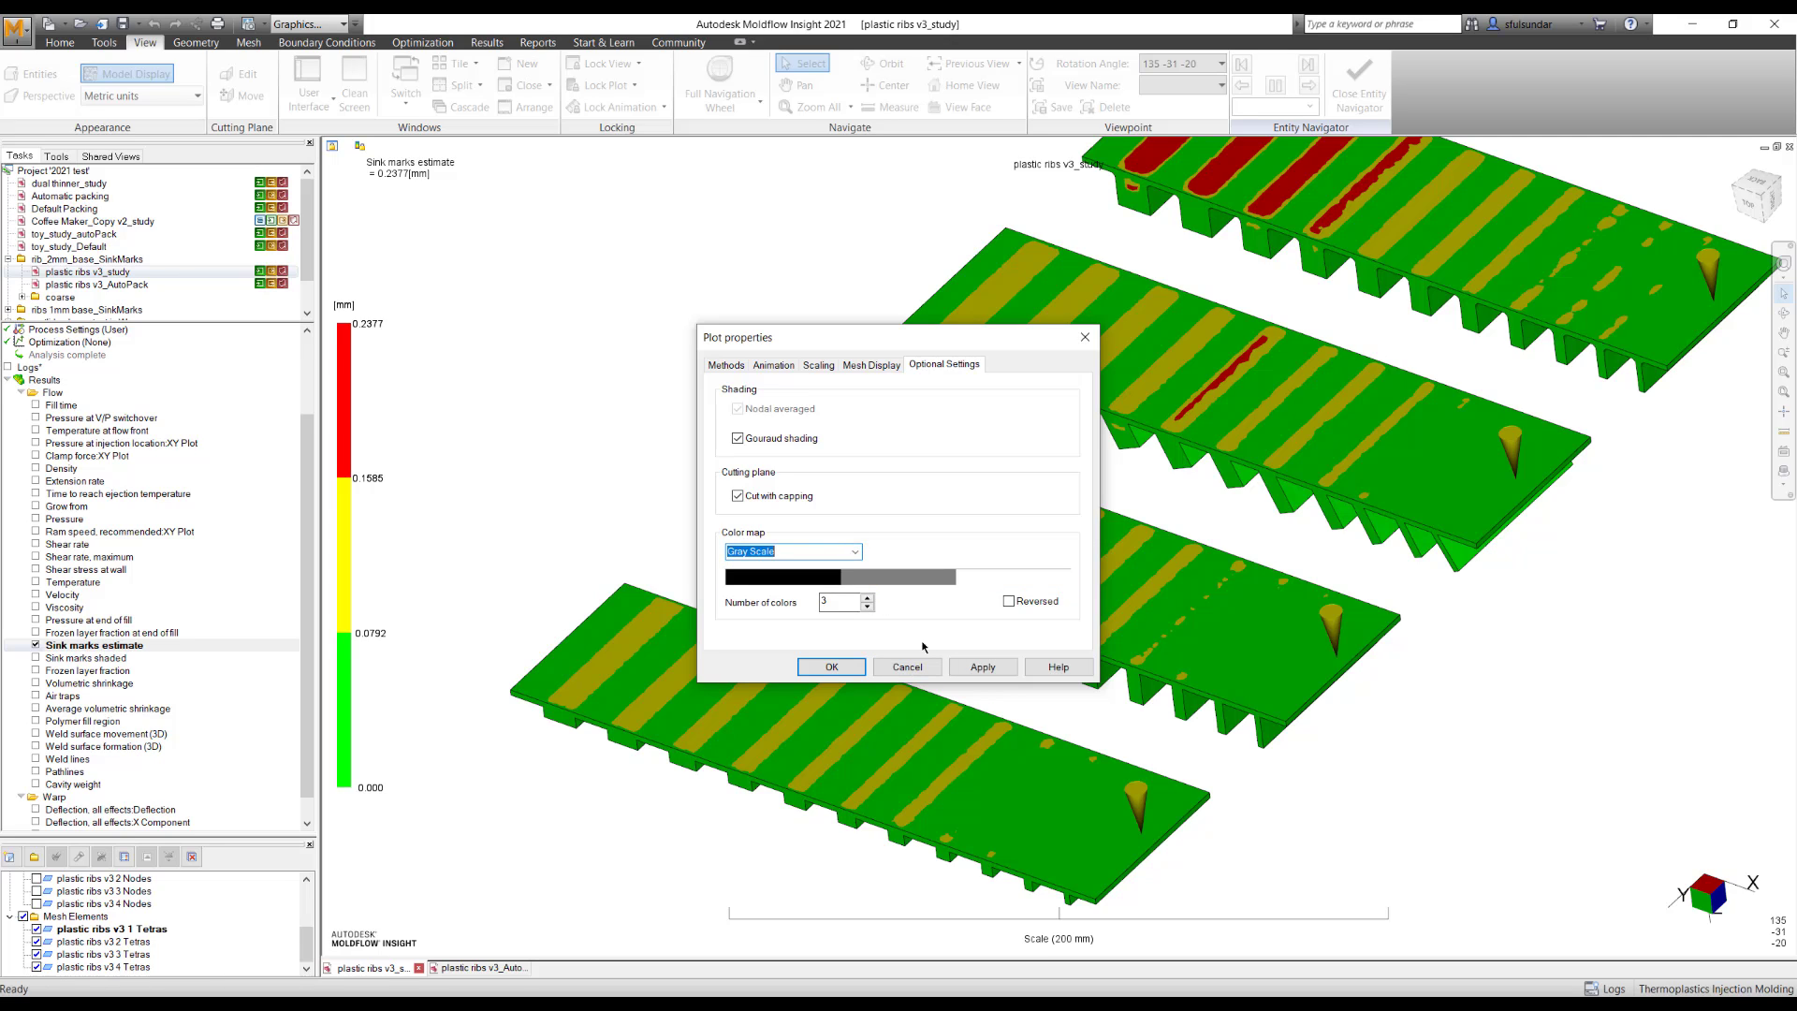
{"action": "left_click", "coordinate": [964, 668]}
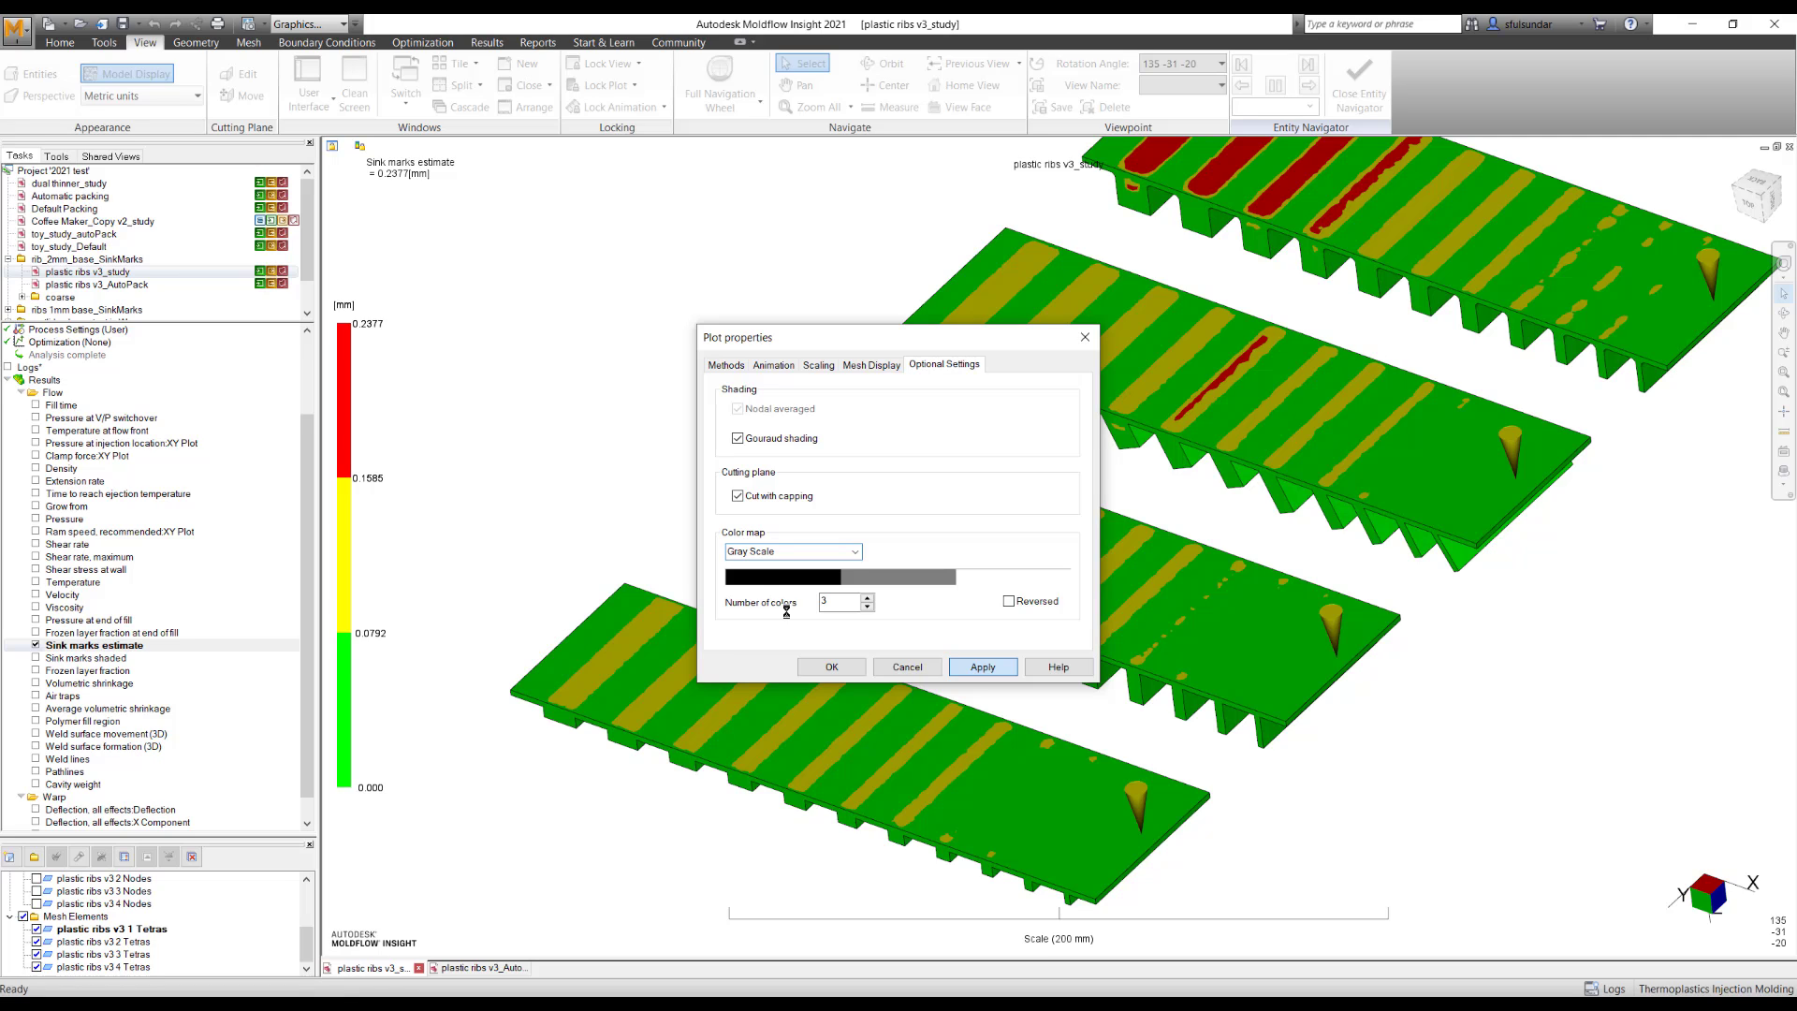
{"action": "left_click", "coordinate": [831, 666]}
{"action": "mouse_move", "coordinate": [904, 575]}
{"action": "middle_mouse_down"}
{"action": "mouse_move", "coordinate": [839, 625]}
{"action": "mouse_move", "coordinate": [758, 629]}
{"action": "mouse_move", "coordinate": [859, 520]}
{"action": "mouse_move", "coordinate": [818, 613]}
{"action": "mouse_move", "coordinate": [850, 610]}
{"action": "middle_mouse_up"}
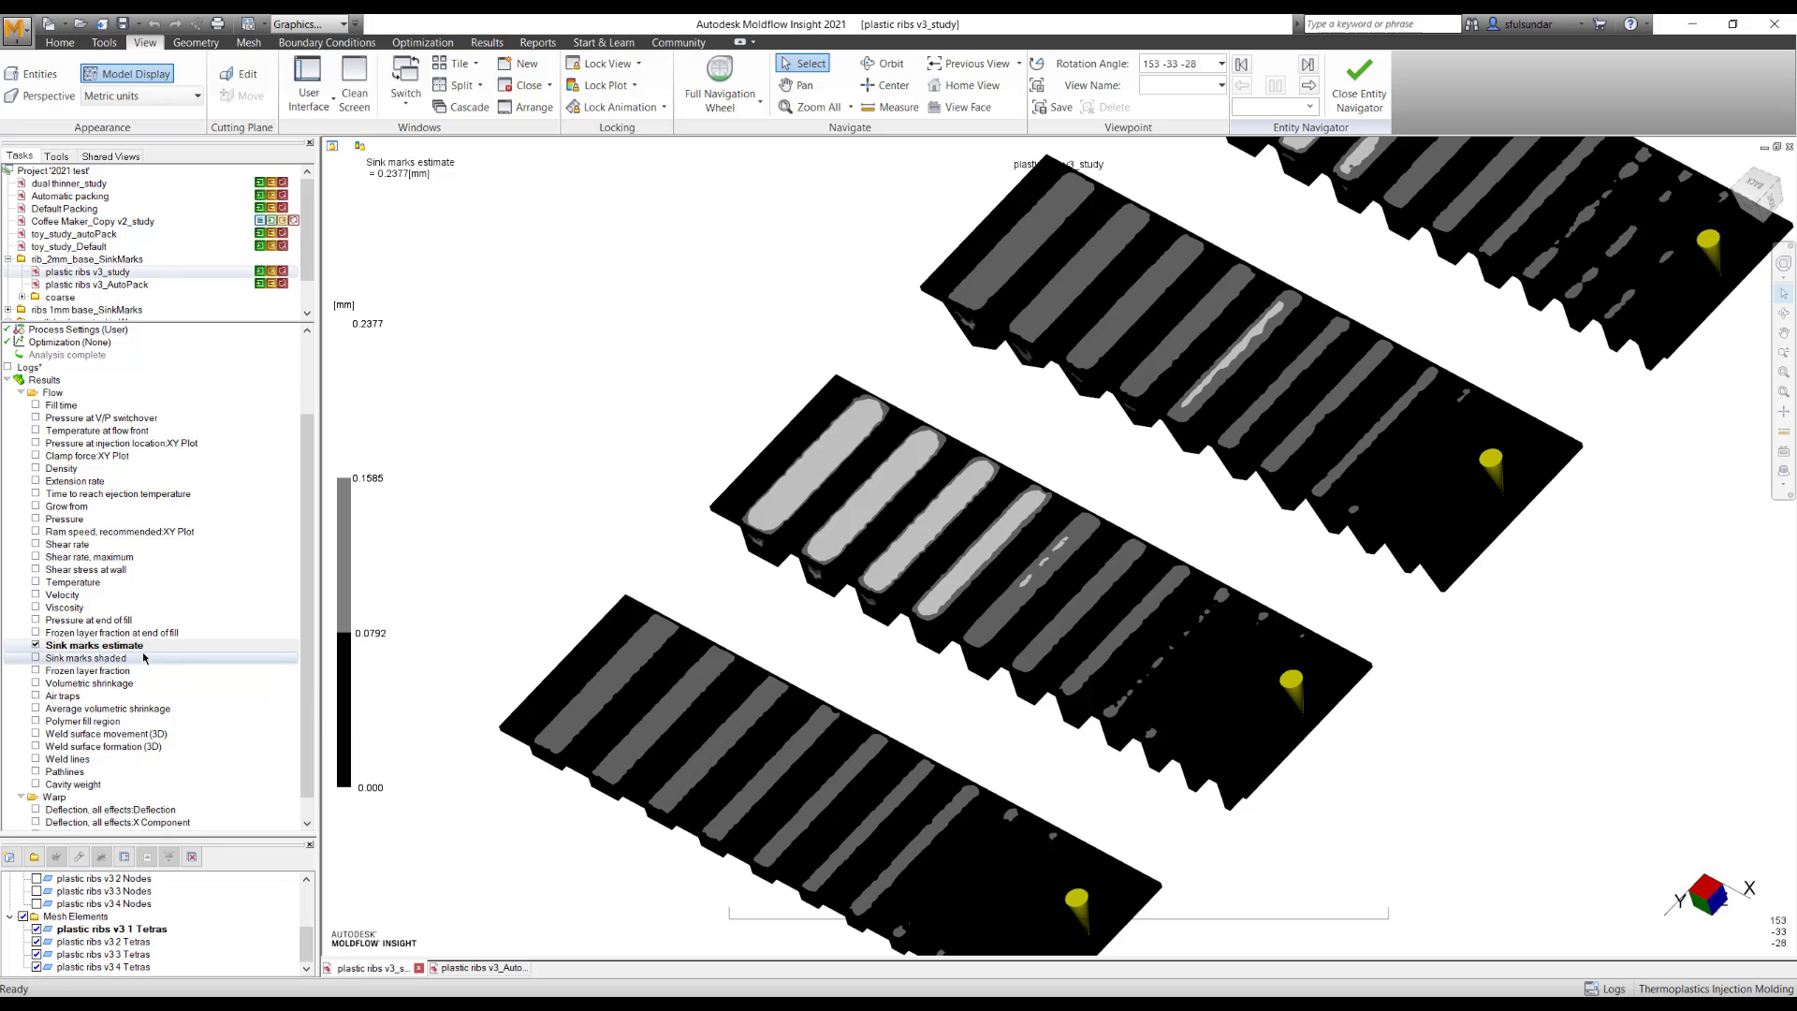
Set the Sink marks estimate plot's Number of colors to 256 for a smooth gray-scale gradient.
{"action": "right_click", "coordinate": [141, 646]}
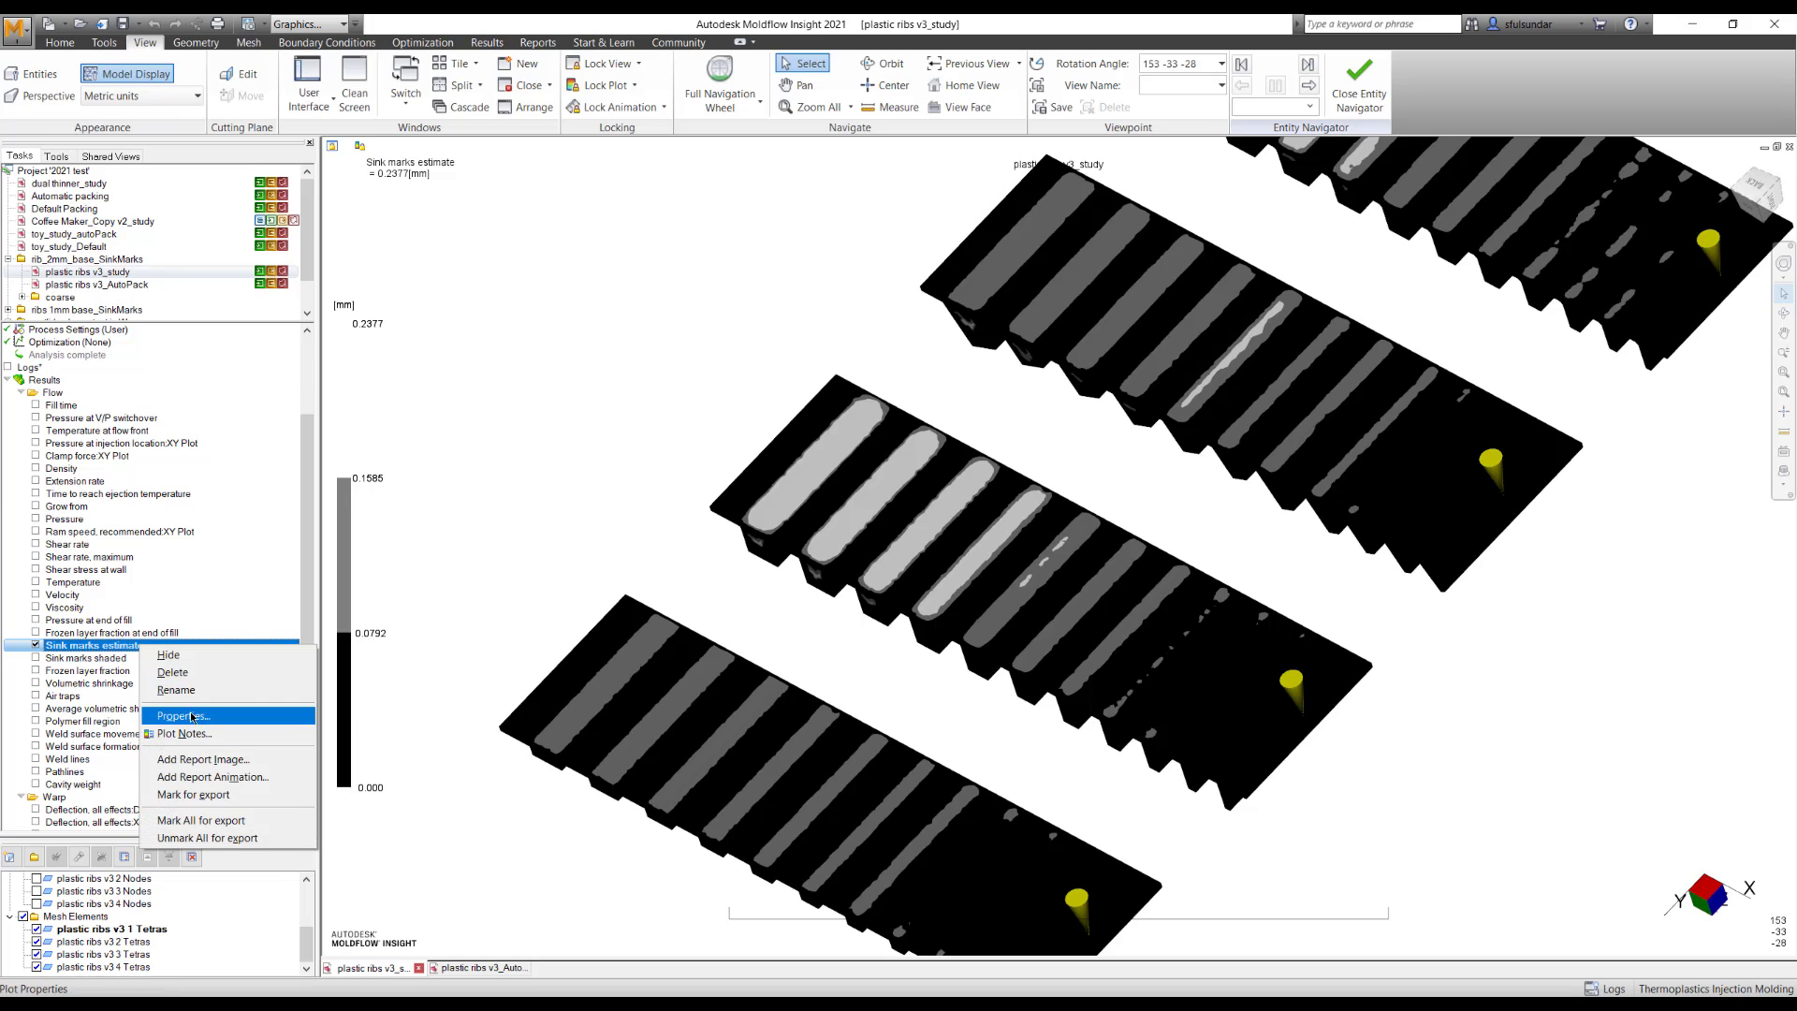
{"action": "left_click", "coordinate": [178, 716]}
{"action": "left_click", "coordinate": [979, 368]}
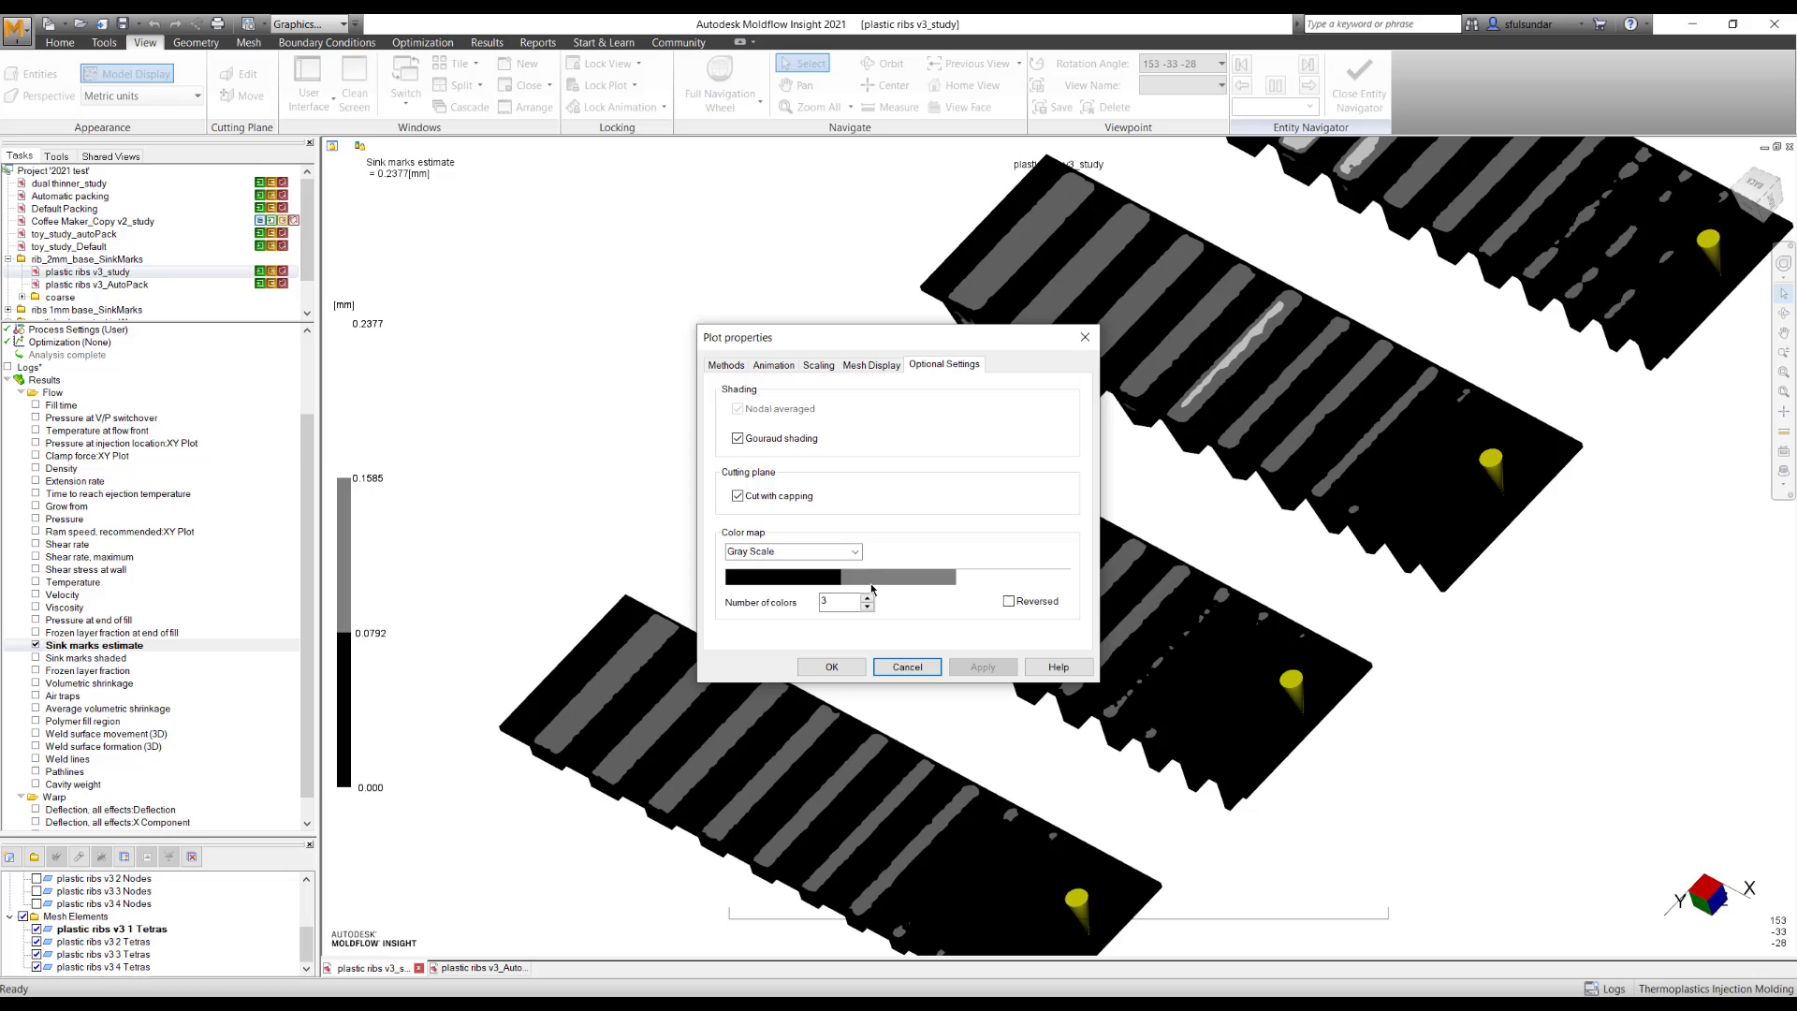
{"action": "double_click", "coordinate": [834, 603]}
{"action": "type", "text": "256"}
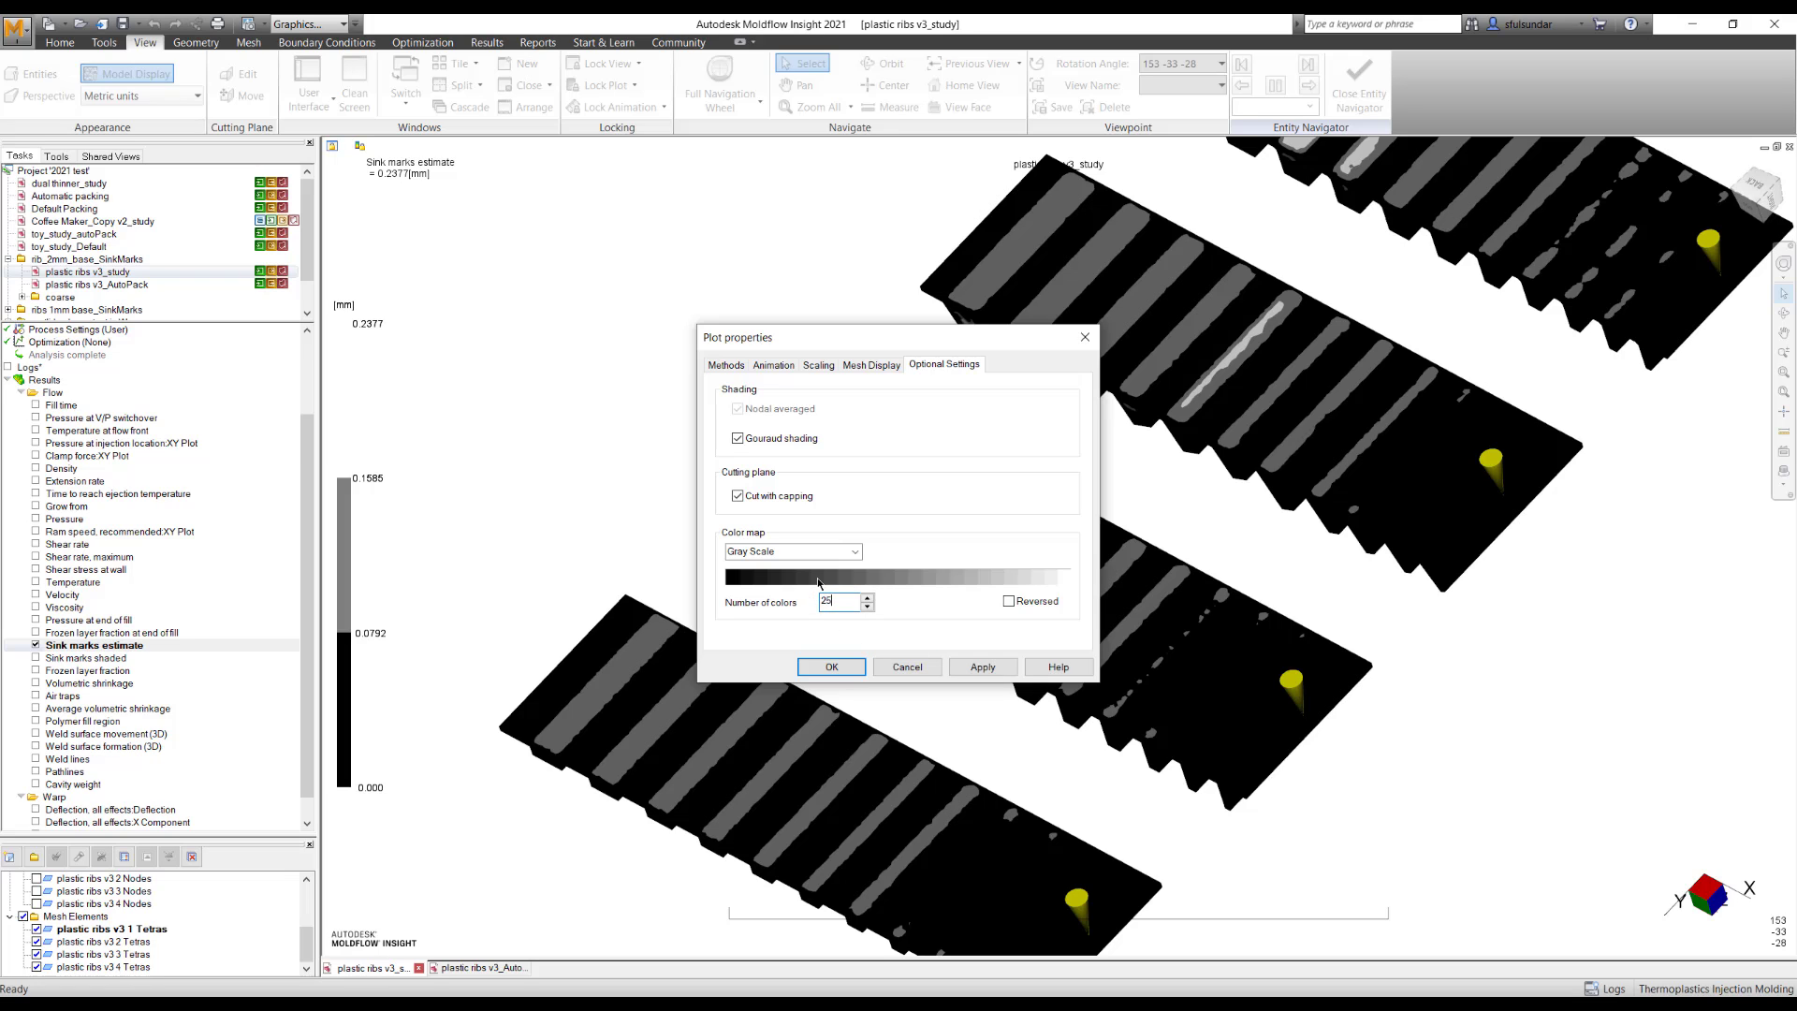
{"action": "left_click", "coordinate": [982, 666]}
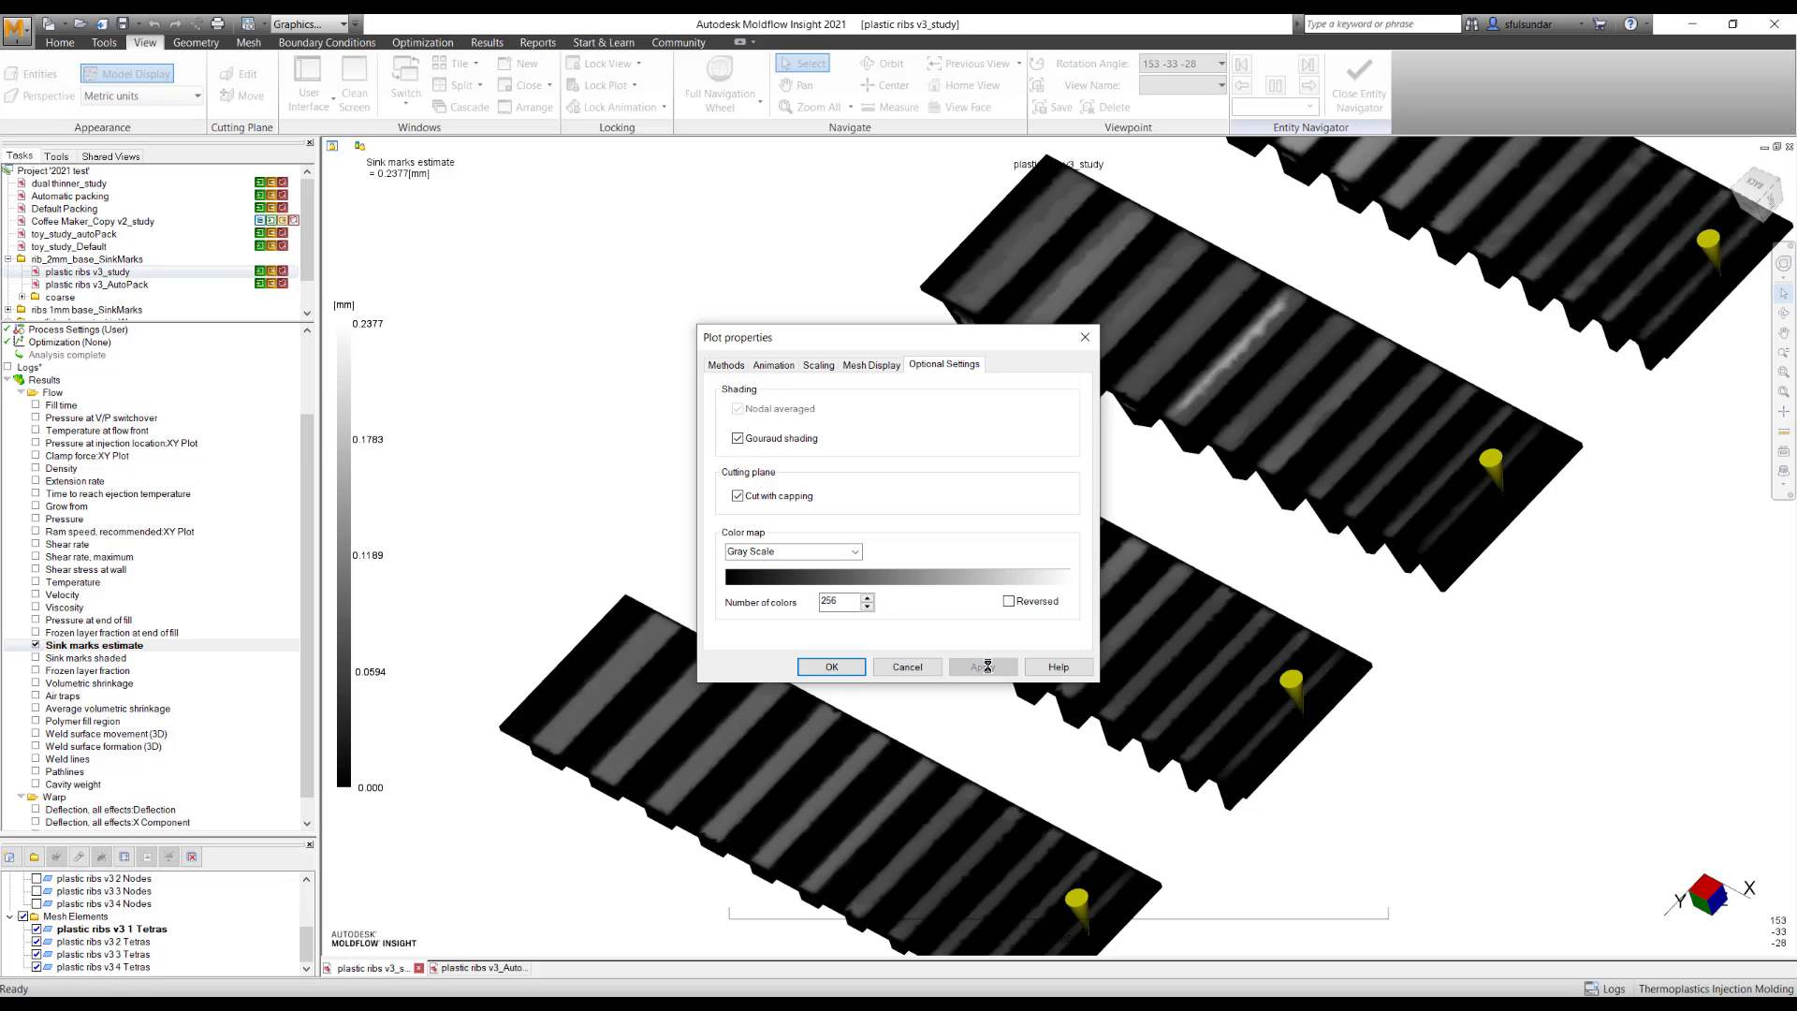
{"action": "left_click", "coordinate": [891, 668]}
{"action": "mouse_move", "coordinate": [906, 637]}
{"action": "middle_mouse_down"}
{"action": "mouse_move", "coordinate": [842, 486]}
{"action": "mouse_move", "coordinate": [931, 509]}
{"action": "mouse_move", "coordinate": [518, 702]}
{"action": "mouse_move", "coordinate": [614, 630]}
{"action": "mouse_move", "coordinate": [838, 602]}
{"action": "mouse_move", "coordinate": [973, 611]}
{"action": "mouse_move", "coordinate": [990, 686]}
{"action": "middle_mouse_up"}
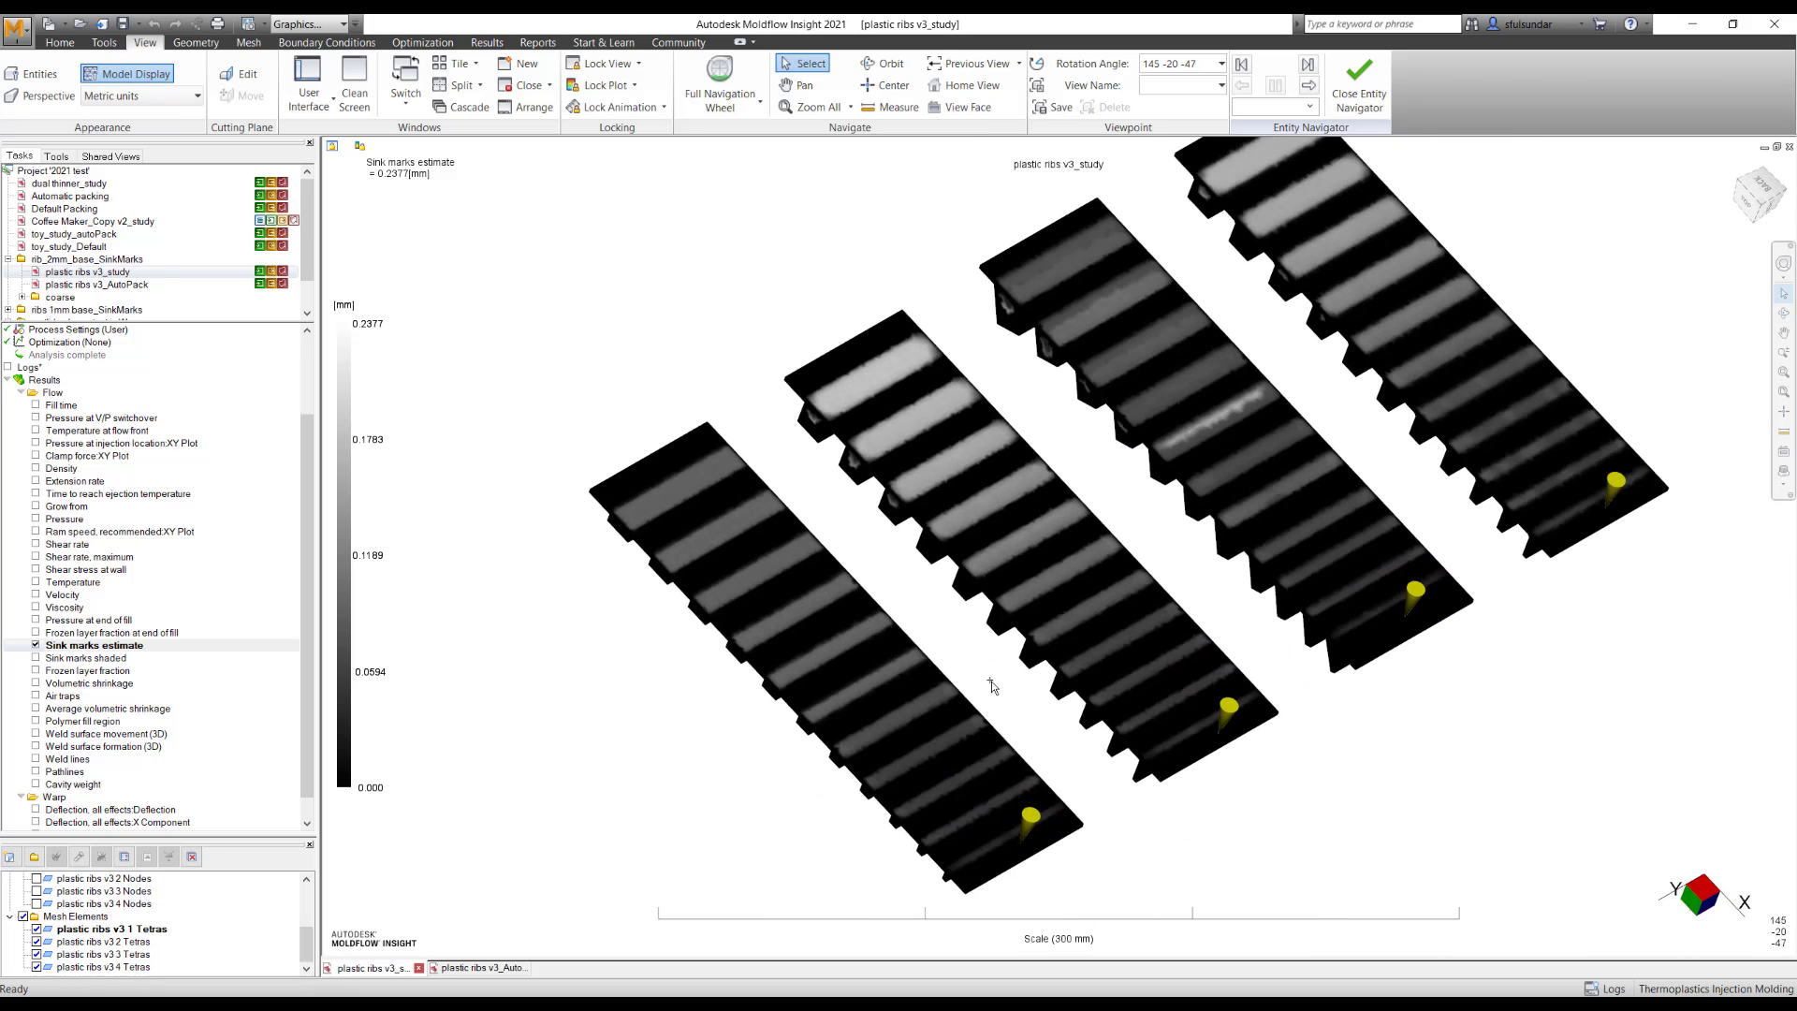